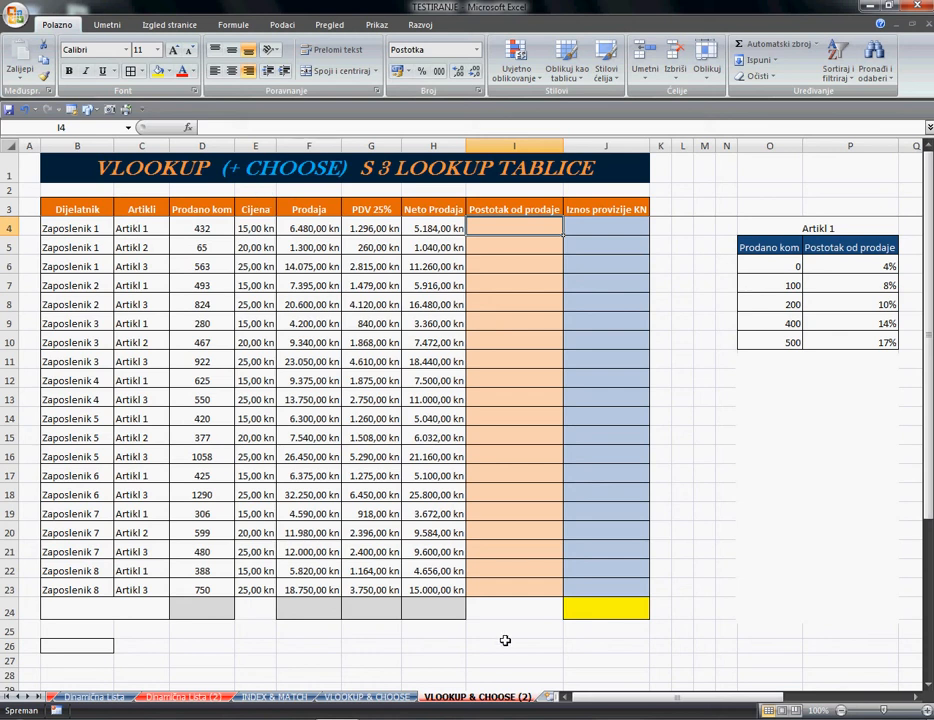
pyautogui.click(476, 629)
pyautogui.write('=')
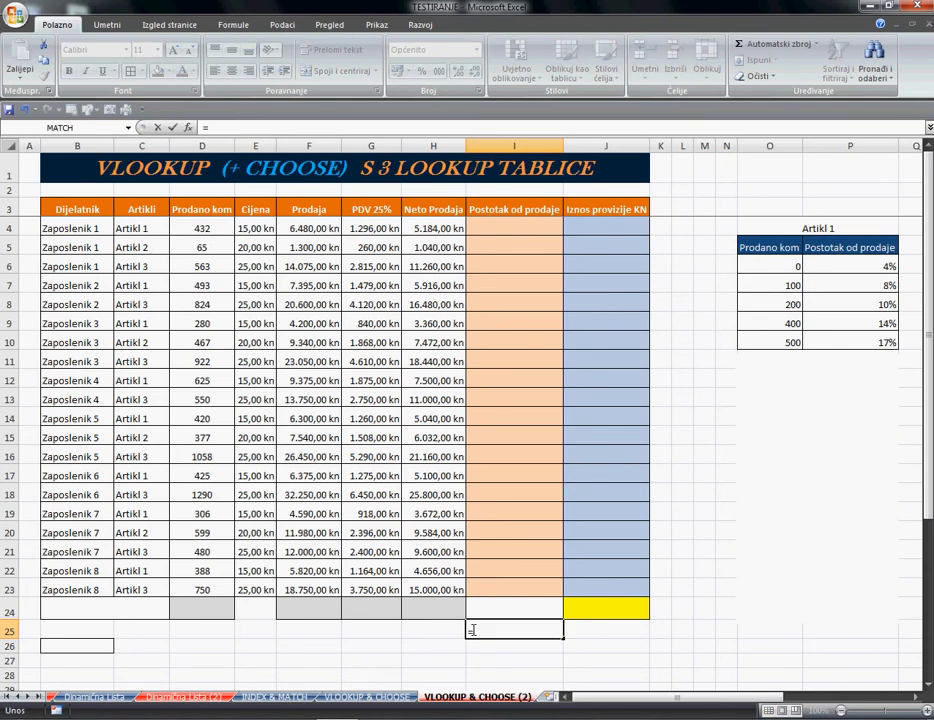
pyautogui.write('choo')
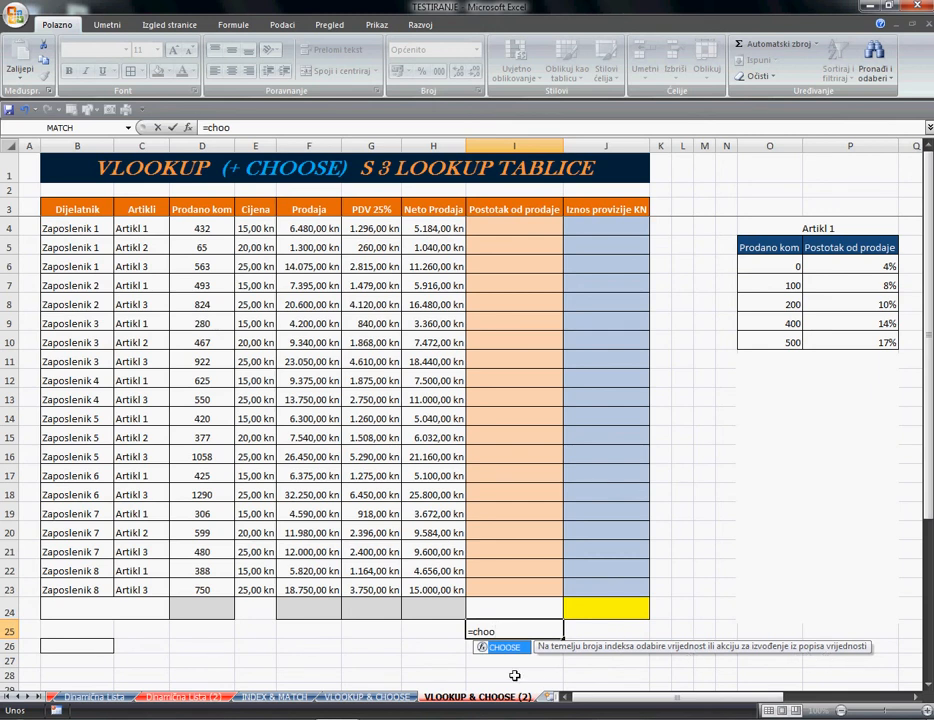
pyautogui.press('BackSpace')
pyautogui.press('BackSpace')
pyautogui.press('BackSpace')
pyautogui.press('BackSpace')
pyautogui.press('BackSpace')
pyautogui.press('Escape')
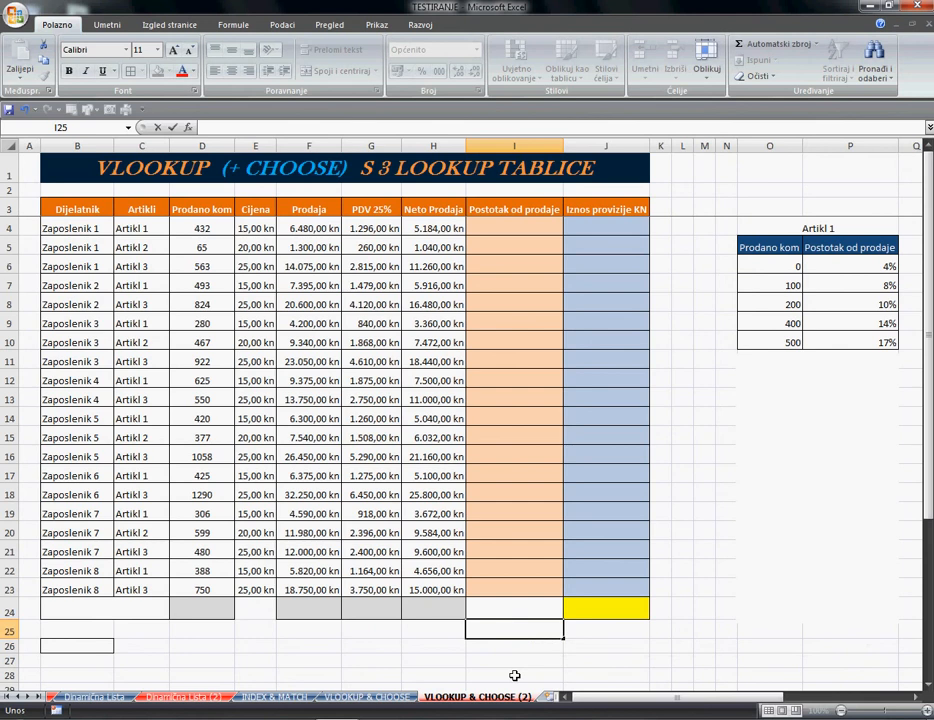
# Step: Examine the Dijelatnik, Artikli, Prodano kom, Postotak od prodaje and Iznos provizije KN columns of the sales table
pyautogui.click(516, 228)
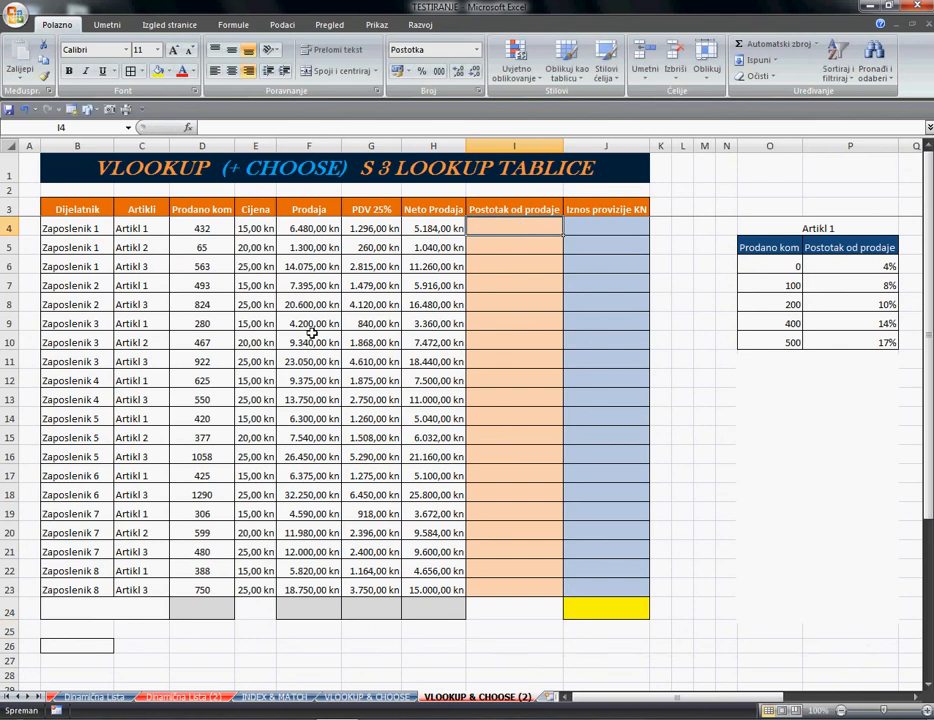
pyautogui.moveTo(93, 210); pyautogui.dragTo(88, 589)
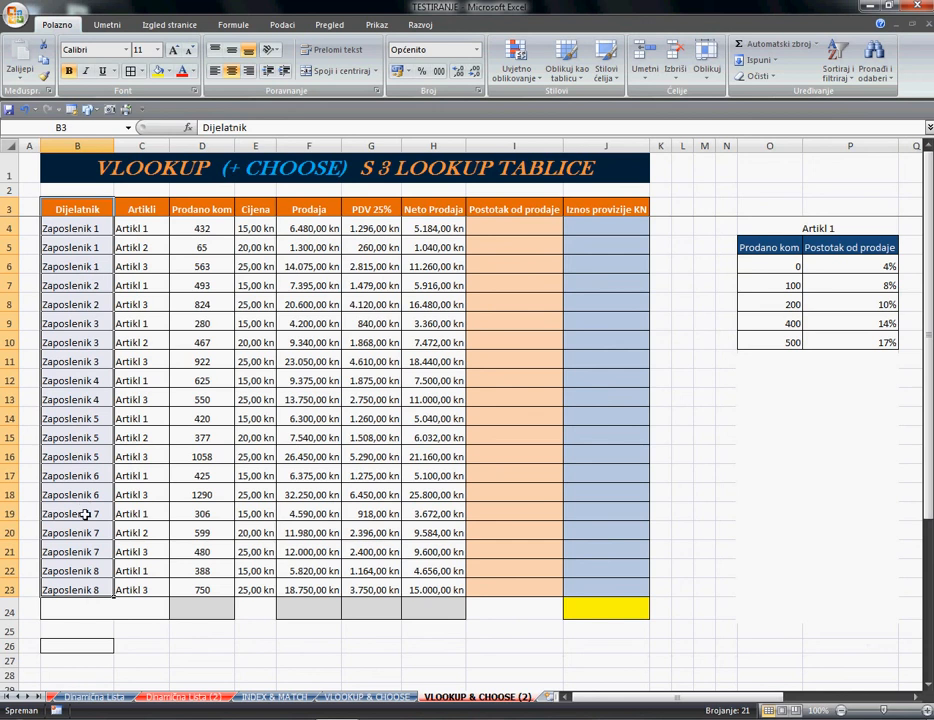
pyautogui.moveTo(156, 228); pyautogui.dragTo(160, 592)
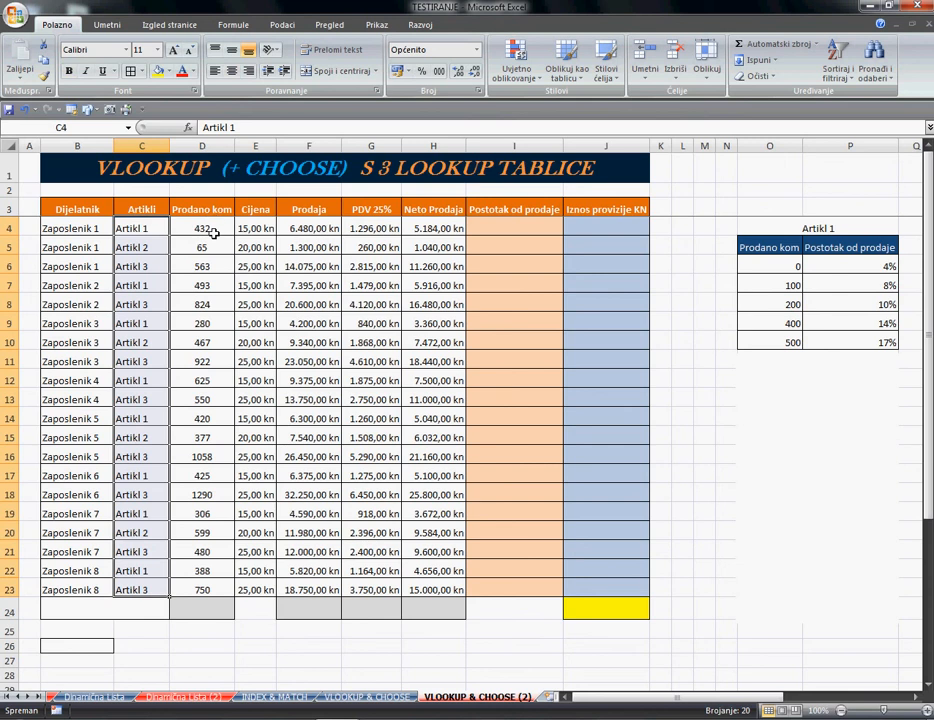
pyautogui.moveTo(213, 231); pyautogui.dragTo(202, 592)
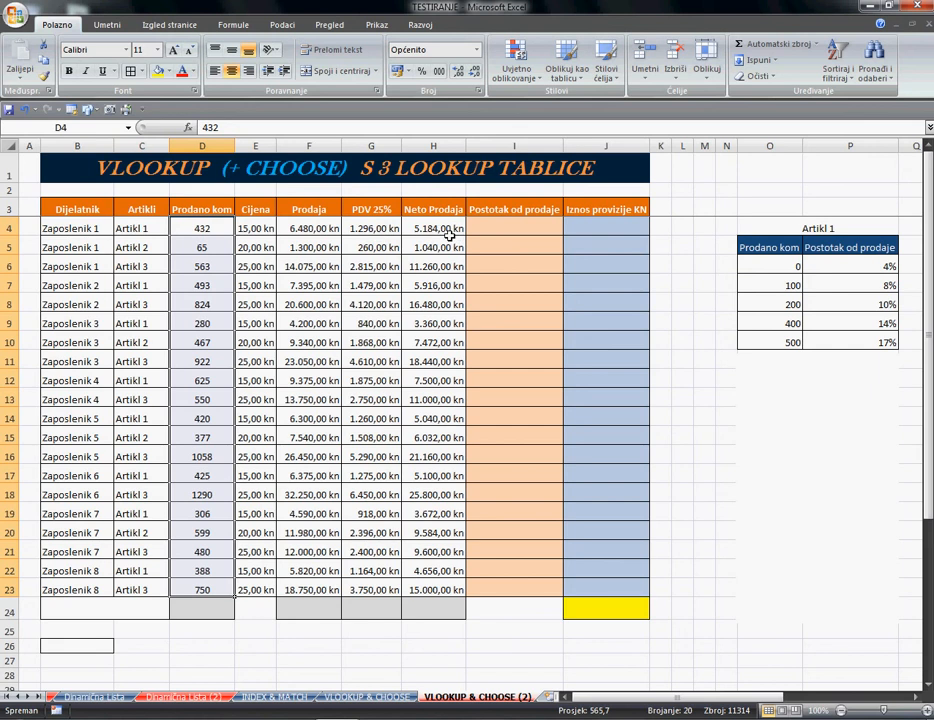
pyautogui.click(537, 231)
pyautogui.moveTo(538, 269); pyautogui.dragTo(530, 599)
pyautogui.hotkey('ctrl', 'shift', '5')
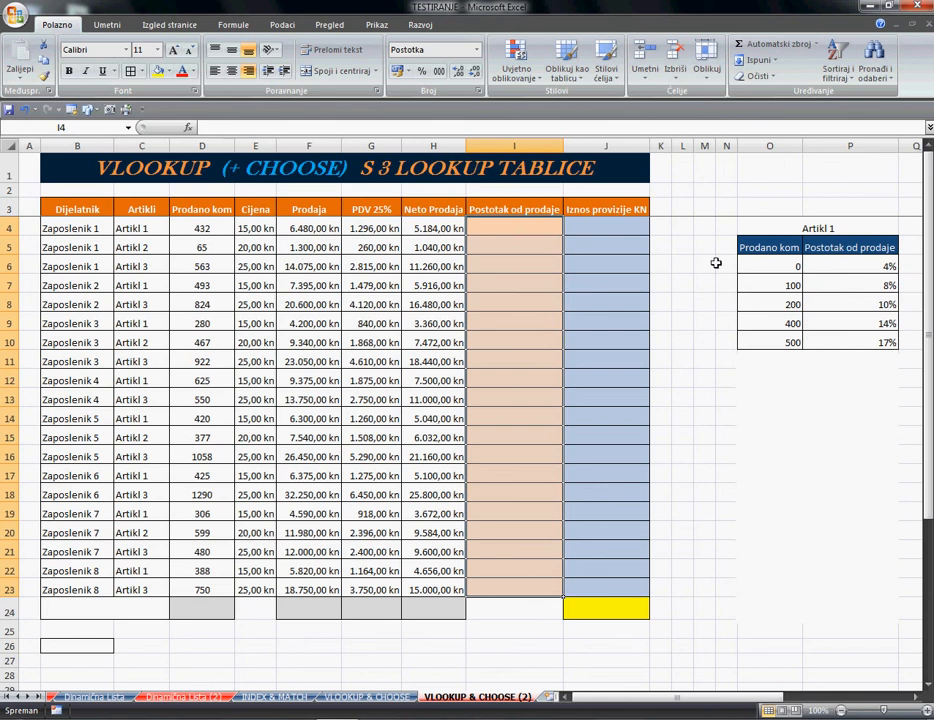
pyautogui.click(622, 229)
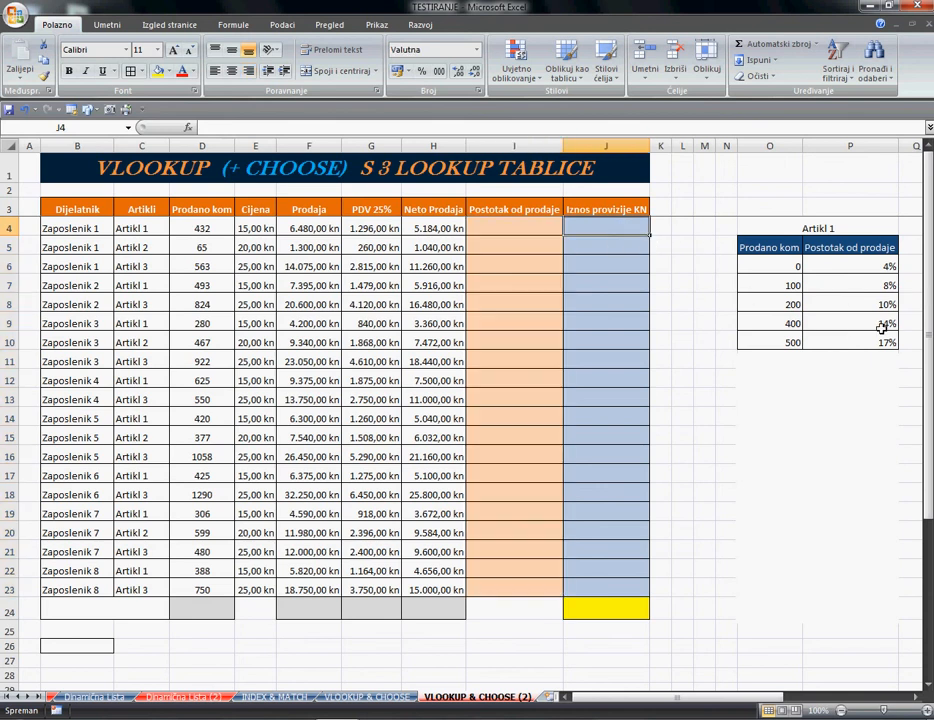
pyautogui.moveTo(530, 231); pyautogui.dragTo(578, 351)
# Step: Enter the commission formula =H4*I4 in cell J4, multiplying net sales by the sales percentage
pyautogui.click(615, 233)
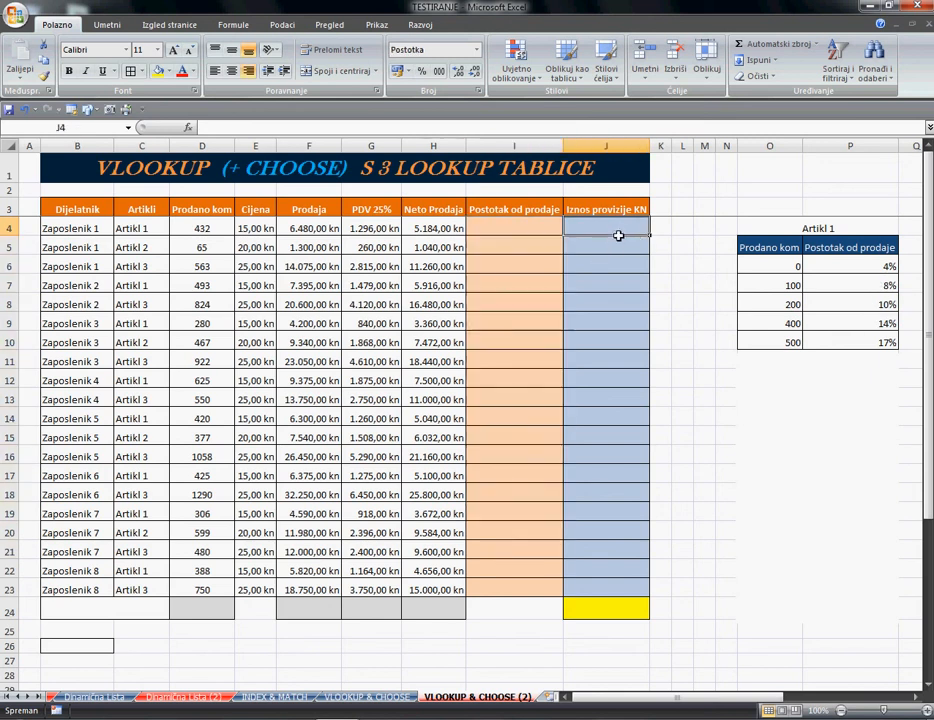
pyautogui.write('=')
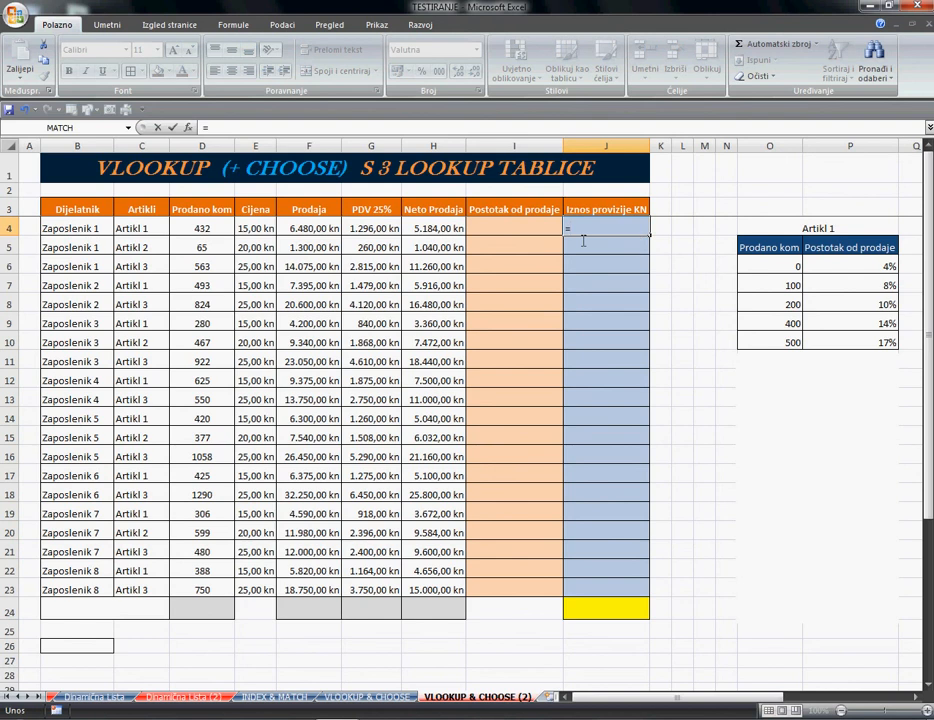
pyautogui.click(440, 228)
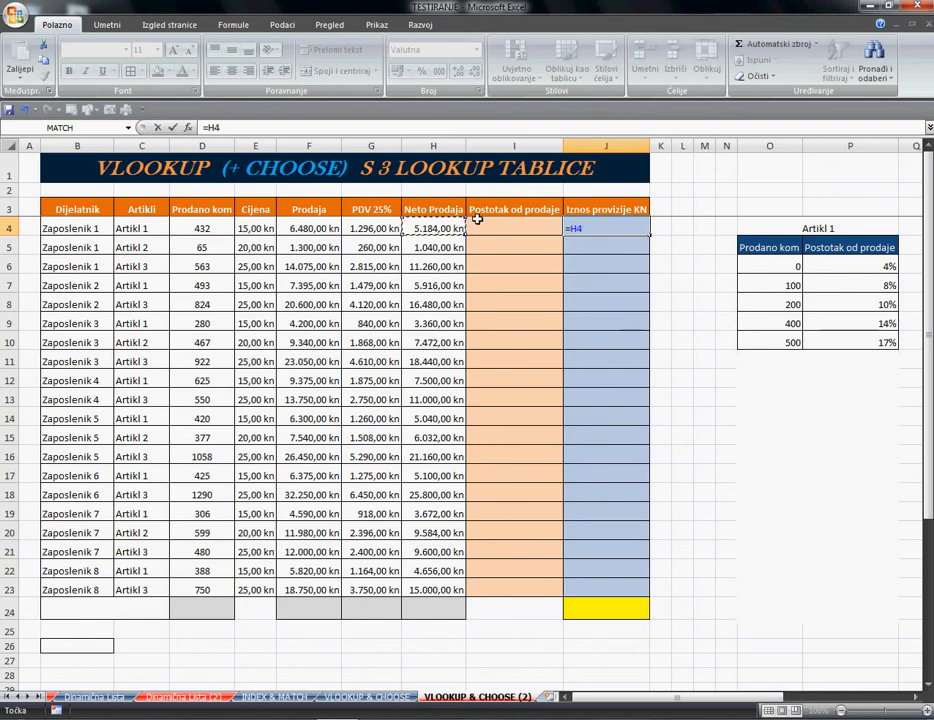
pyautogui.write('*')
pyautogui.click(546, 237)
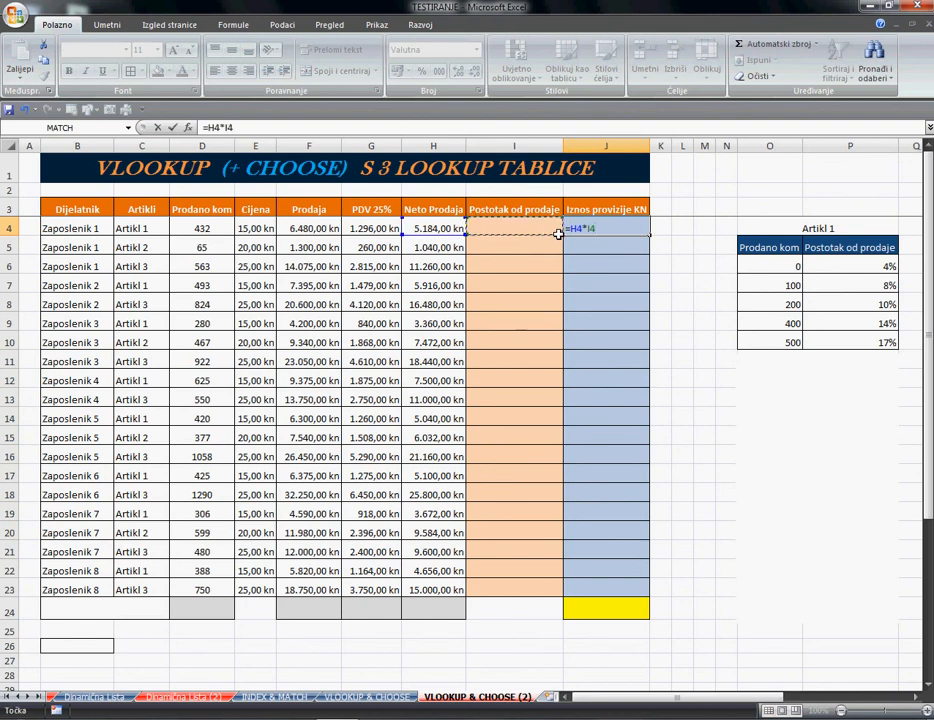
pyautogui.press('Return')
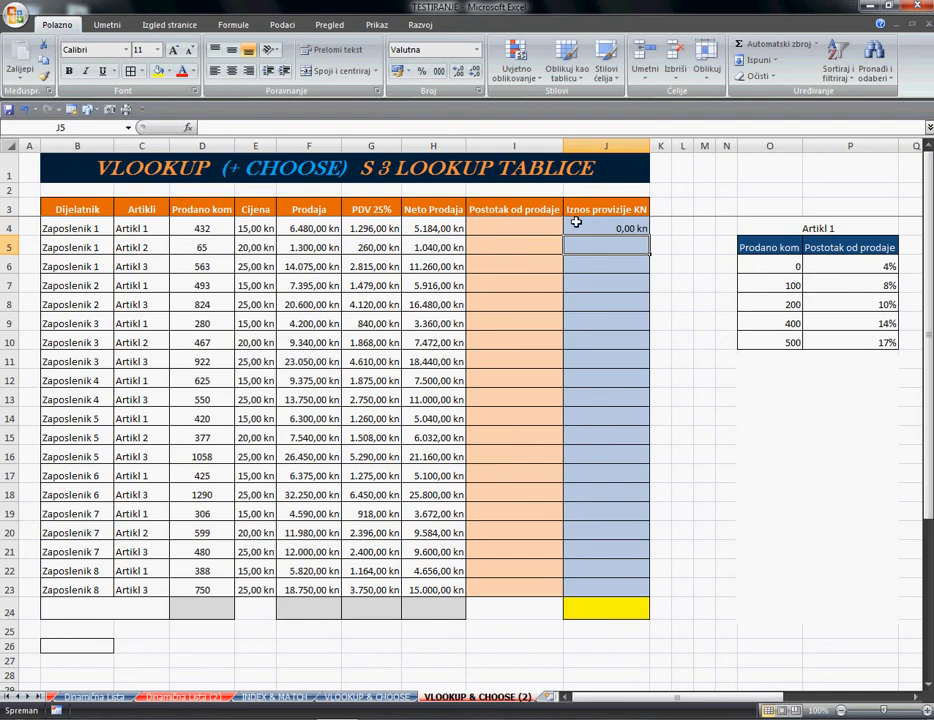
# Step: Enter a fixed 10% rate in cell L4 beside the sales table
pyautogui.click(548, 229)
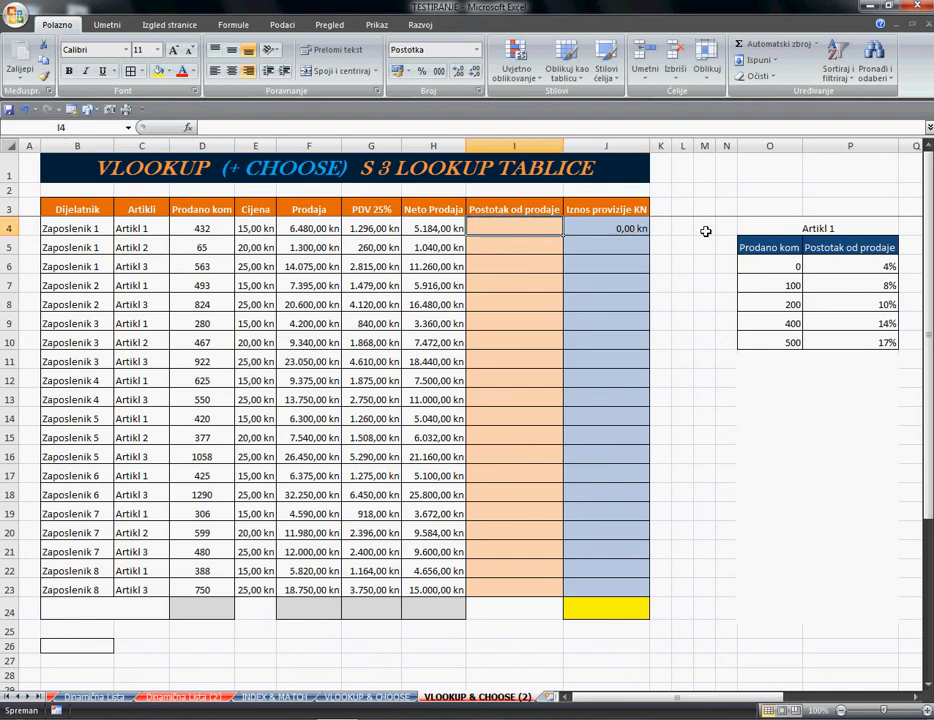
pyautogui.click(686, 228)
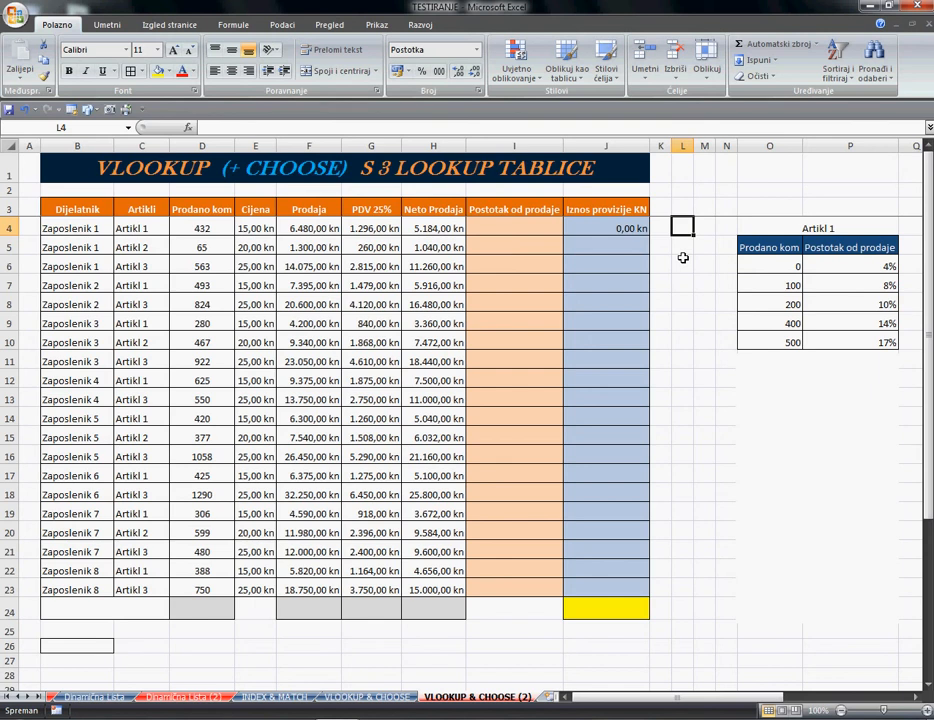
pyautogui.write('10%')
pyautogui.press('Return')
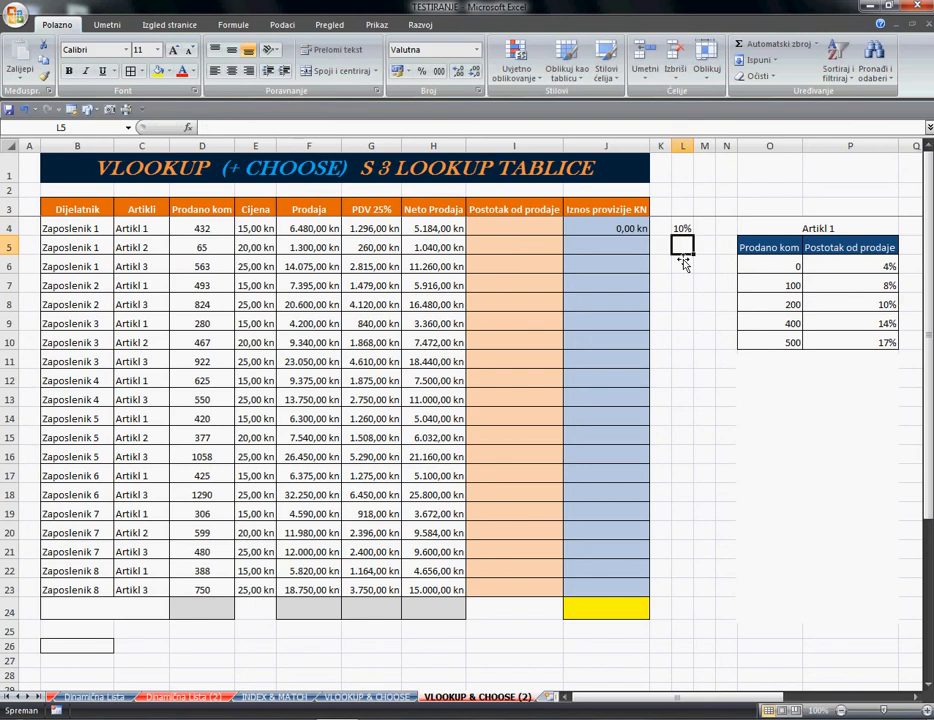
# Step: Enter =H5*L4 in cell J5 and fill the formula down the commission column to J23
pyautogui.click(631, 255)
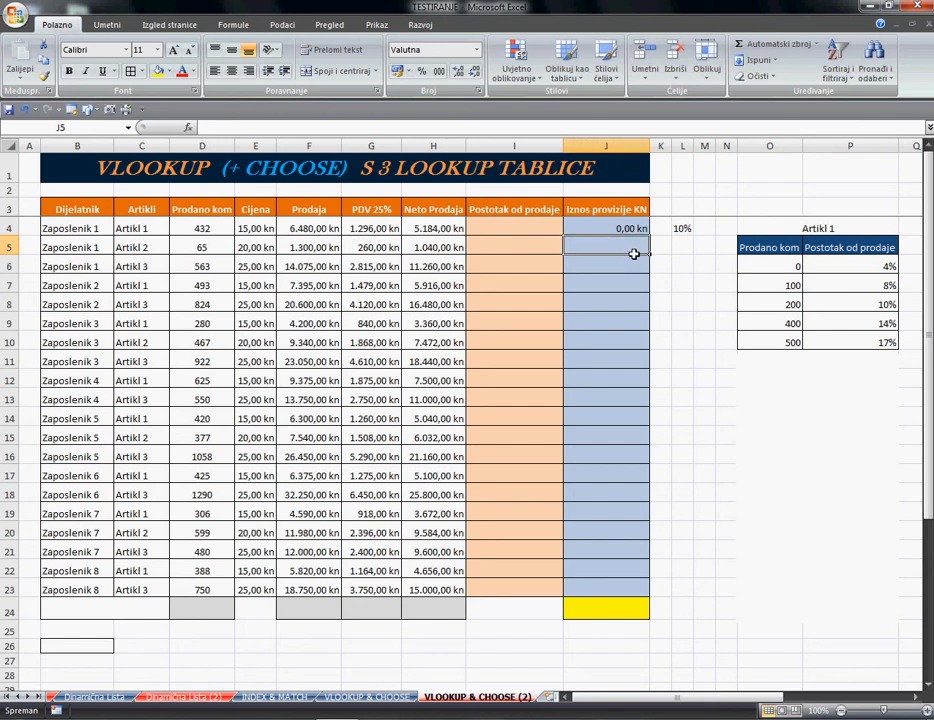
pyautogui.write('=')
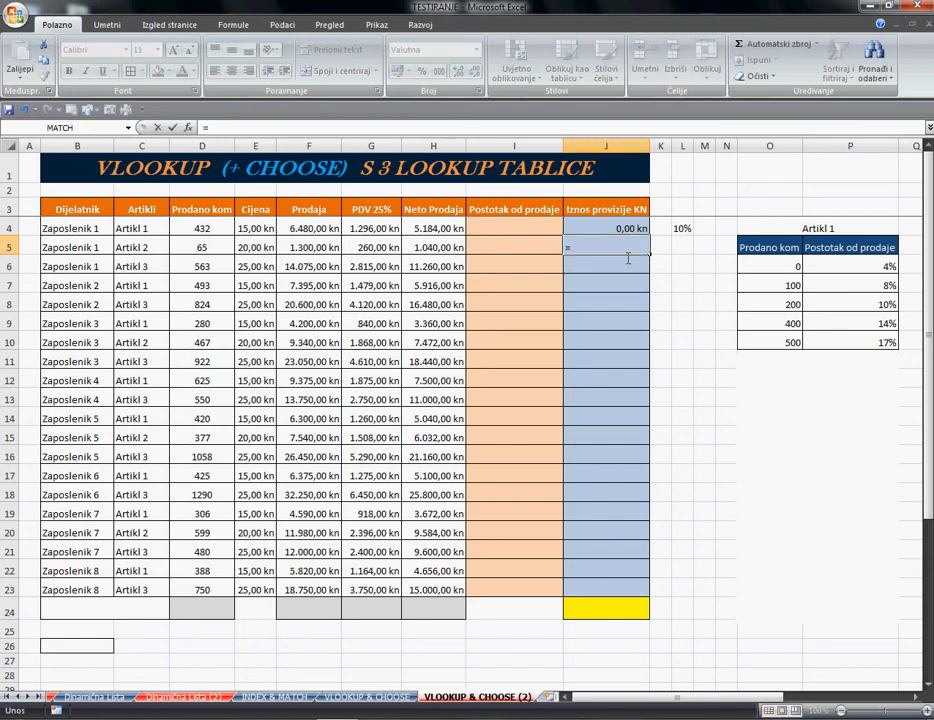
pyautogui.click(463, 256)
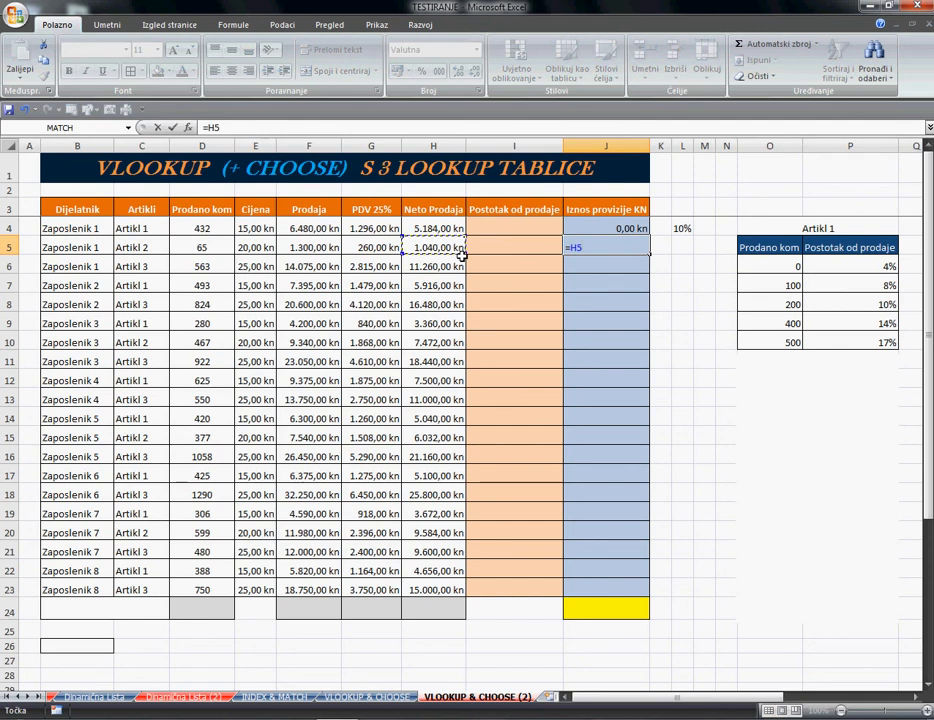
pyautogui.write('*')
pyautogui.click(689, 234)
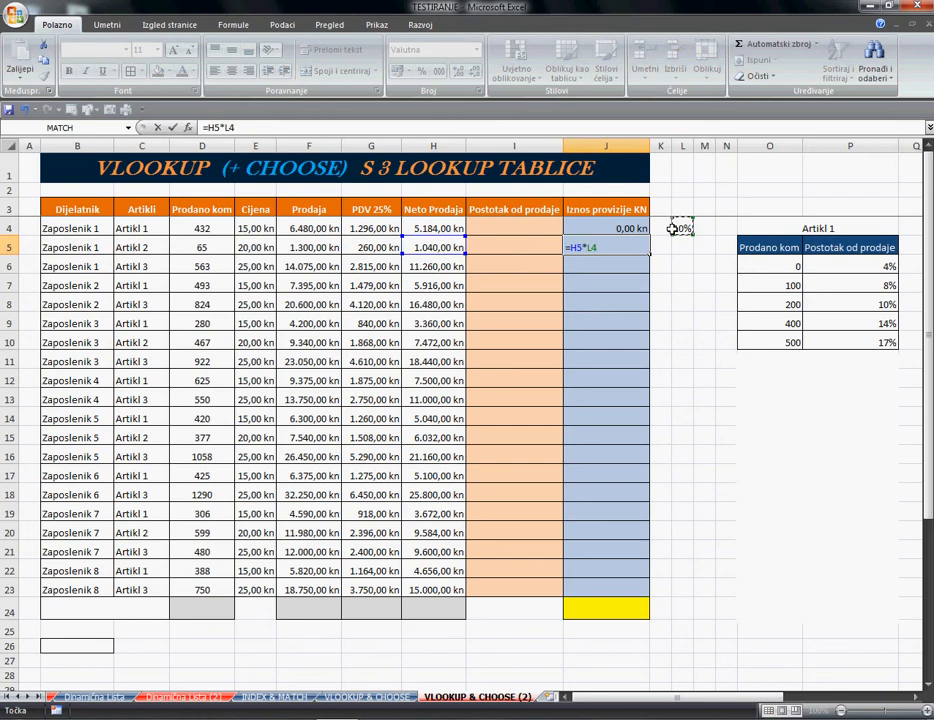
pyautogui.press('Return')
pyautogui.click(630, 246)
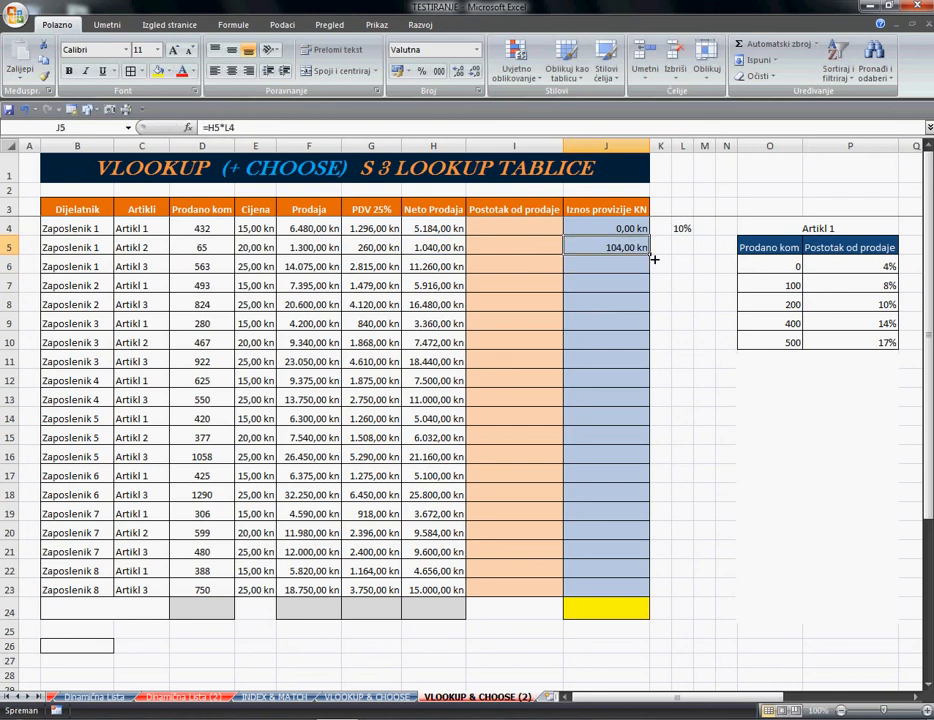
pyautogui.moveTo(650, 256); pyautogui.dragTo(652, 598)
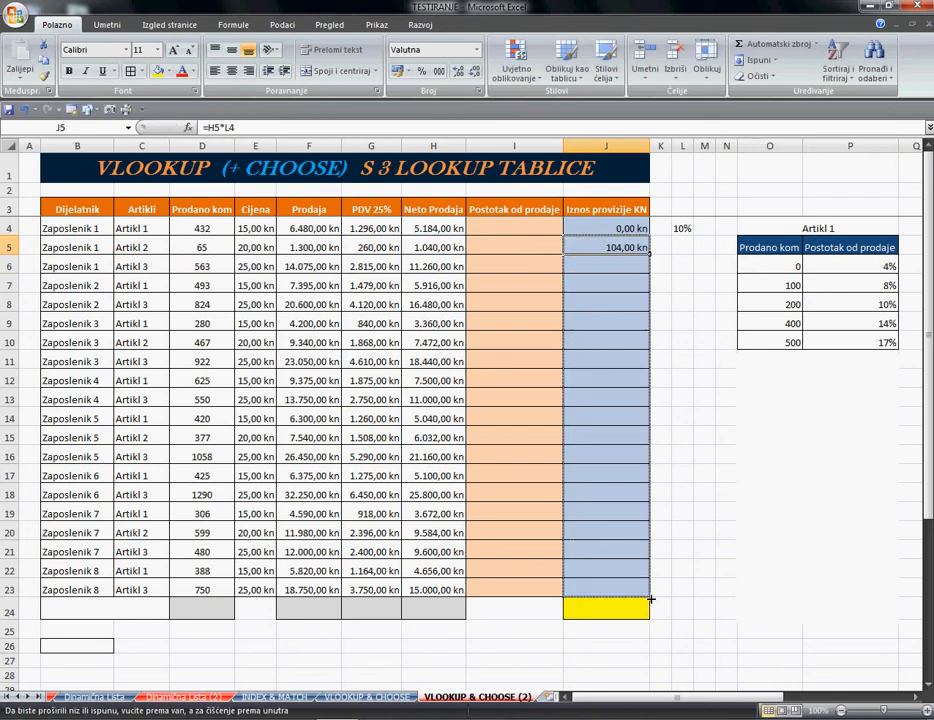
# Step: Make the rate reference in J5 absolute as =H5*$L$4 and refill the formula down to J23
pyautogui.click(649, 251)
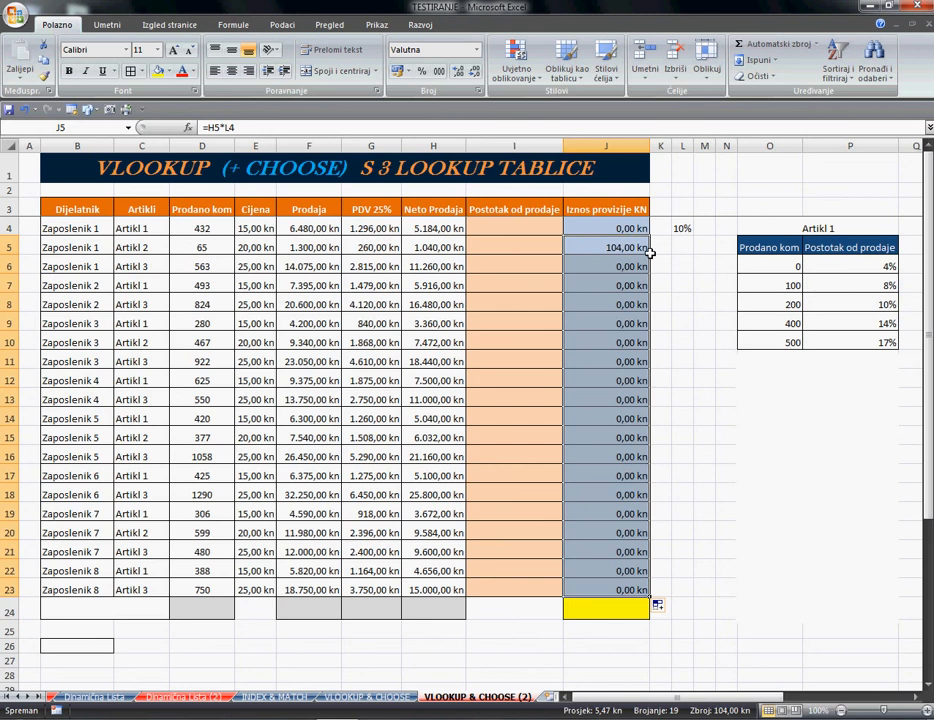
pyautogui.click(235, 129)
pyautogui.press('F4')
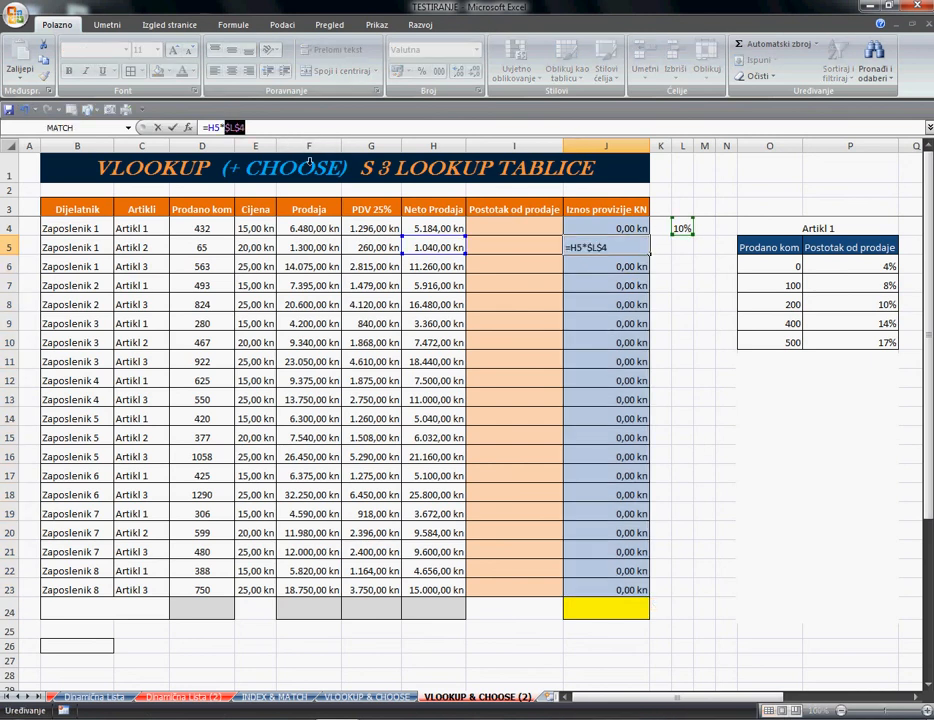
pyautogui.hotkey('ctrl', 'Return')
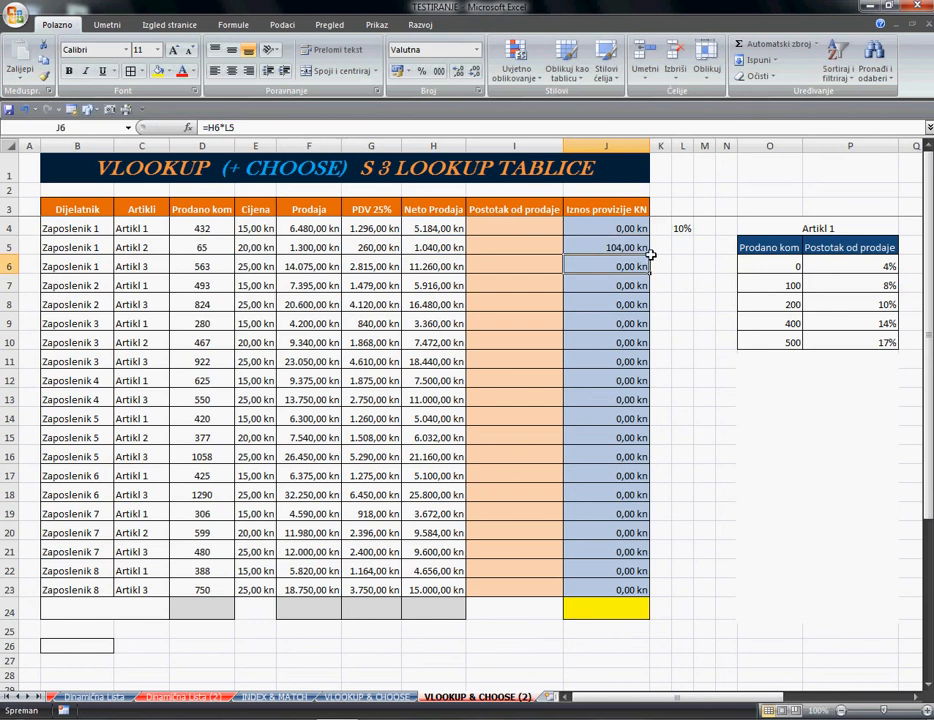
pyautogui.moveTo(652, 262); pyautogui.dragTo(654, 590)
pyautogui.click(683, 268)
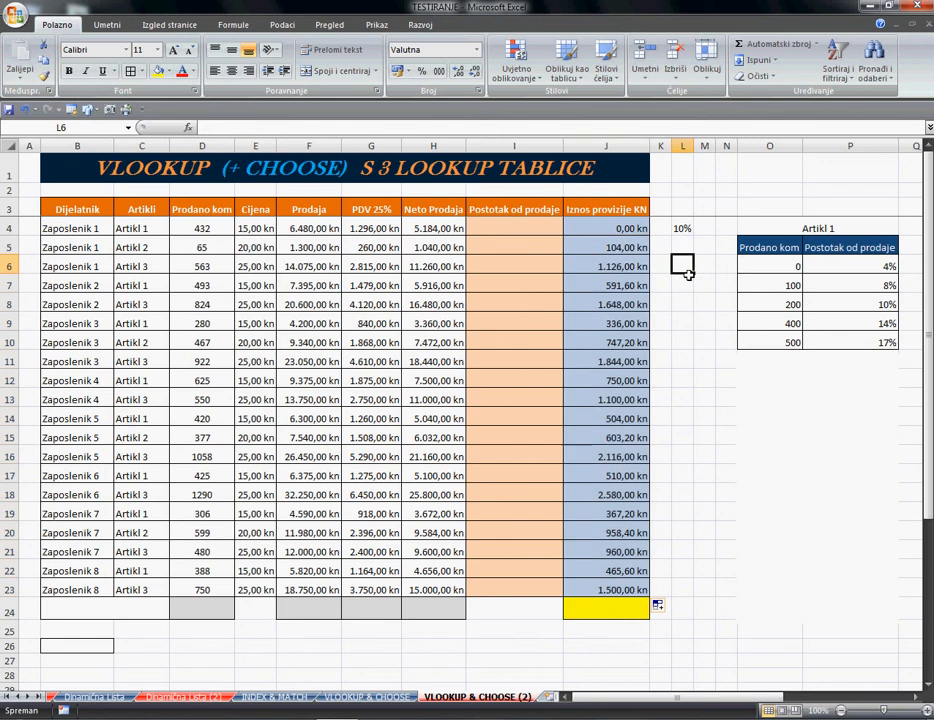
# Step: Clear the fixed-rate formulas from J5:J23 and fill the J4 commission formula down to J23
pyautogui.click(683, 229)
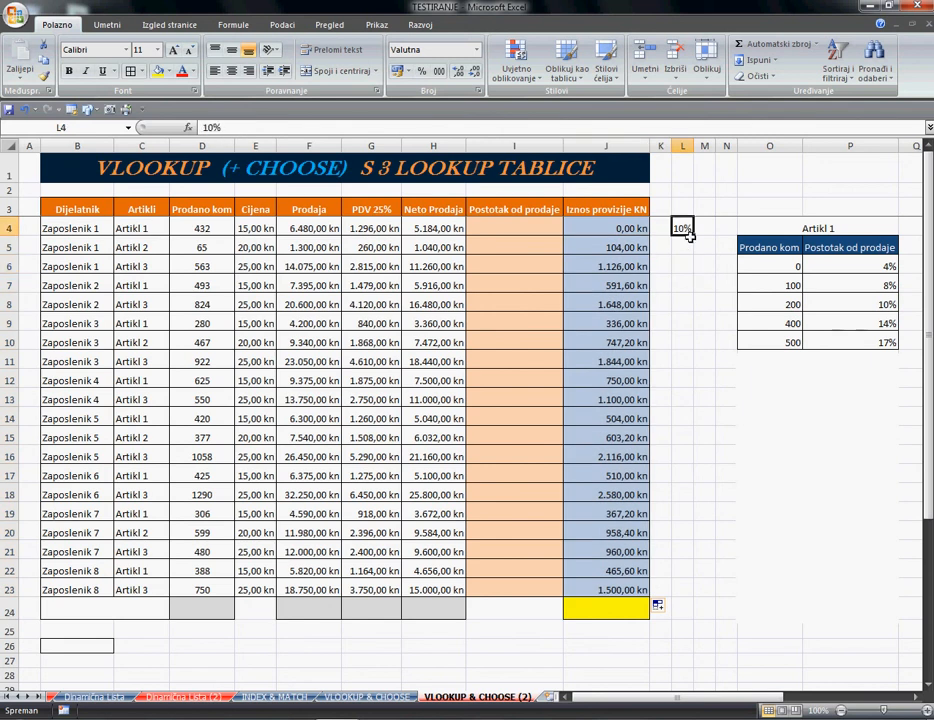
pyautogui.click(629, 246)
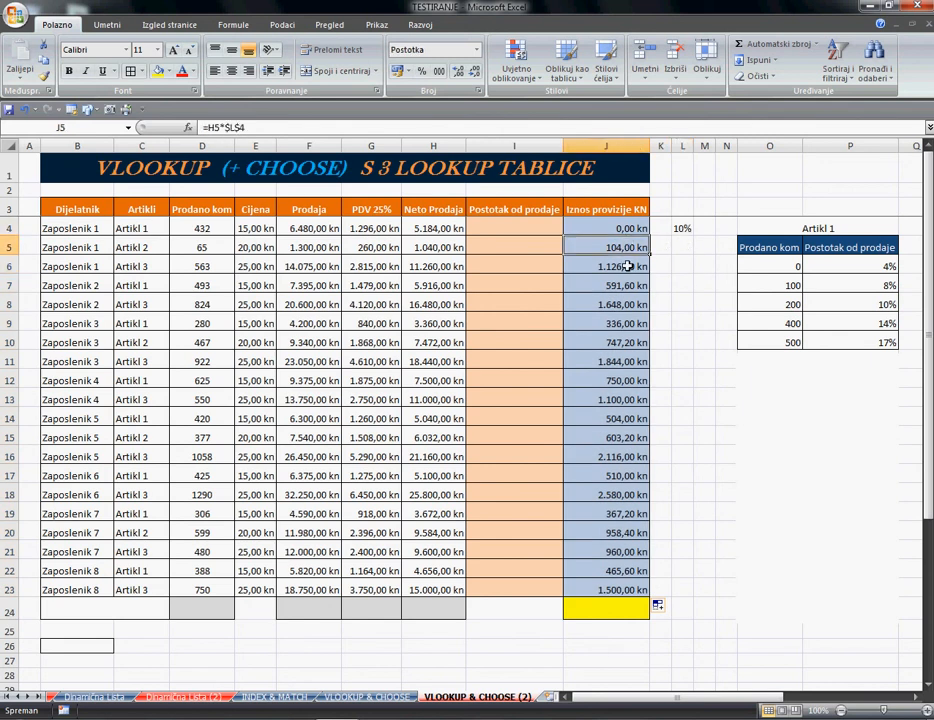
pyautogui.moveTo(627, 266); pyautogui.dragTo(623, 589)
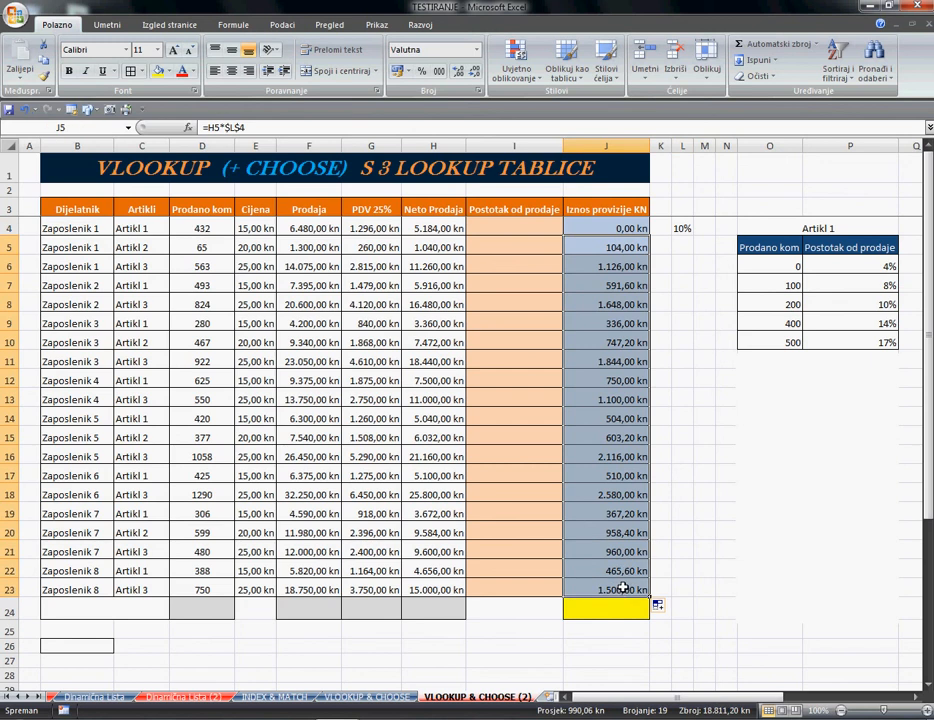
pyautogui.press('Delete')
pyautogui.click(625, 229)
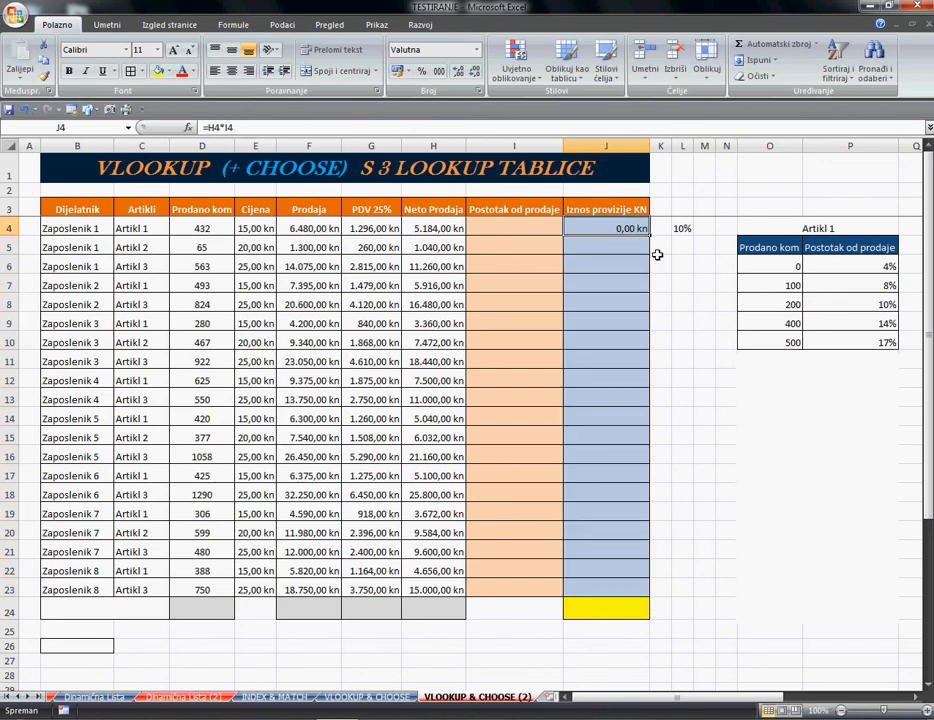
pyautogui.moveTo(650, 238); pyautogui.dragTo(643, 595)
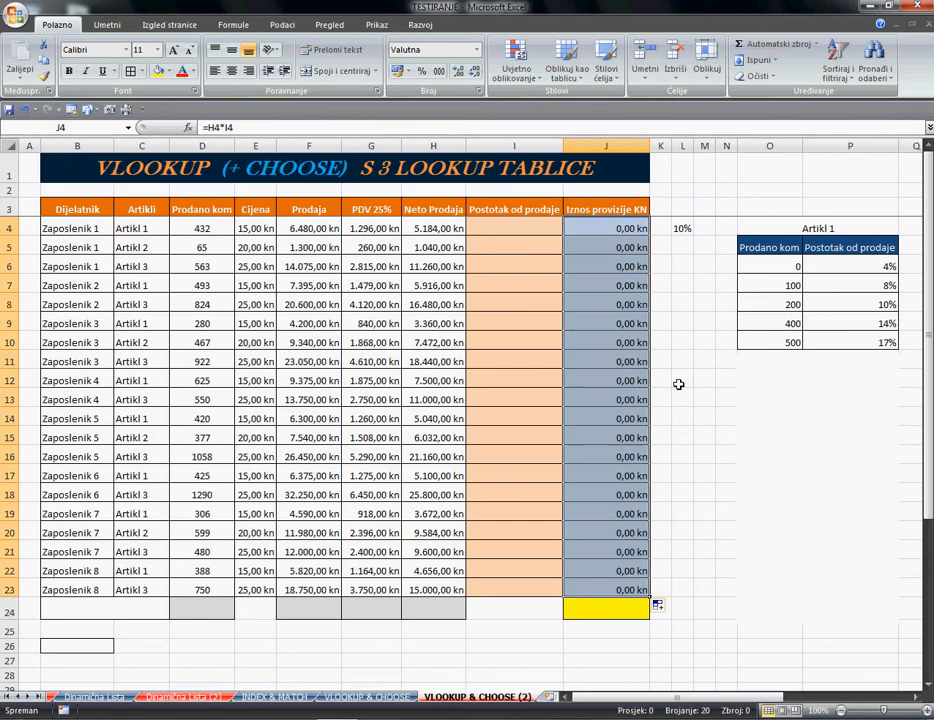
# Step: Begin a VLOOKUP formula in cell I4 with the units sold in D4 as the lookup value
pyautogui.click(511, 236)
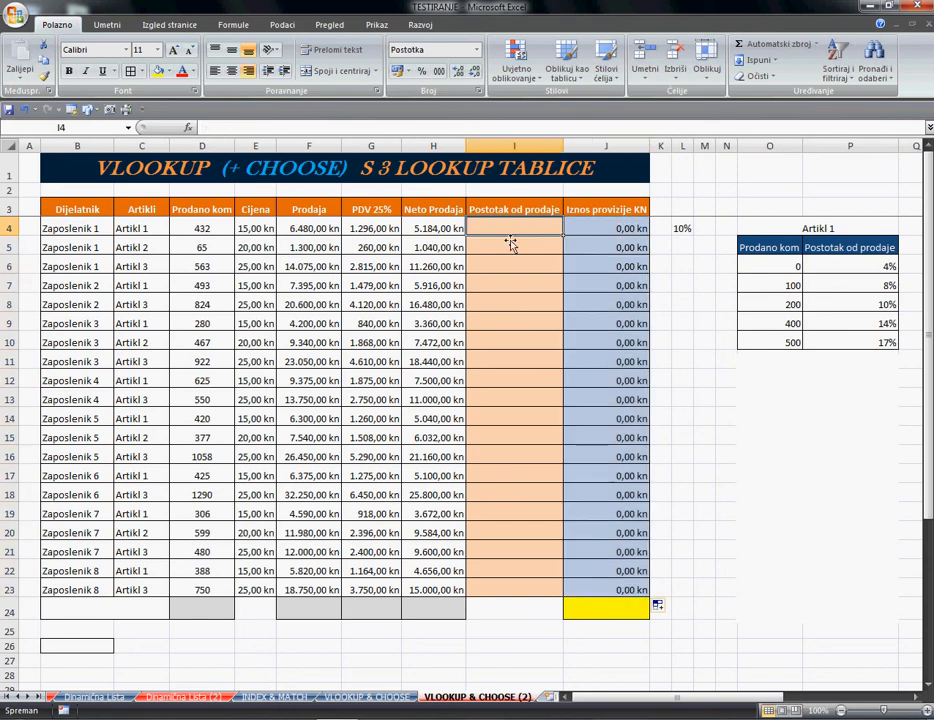
pyautogui.write('=')
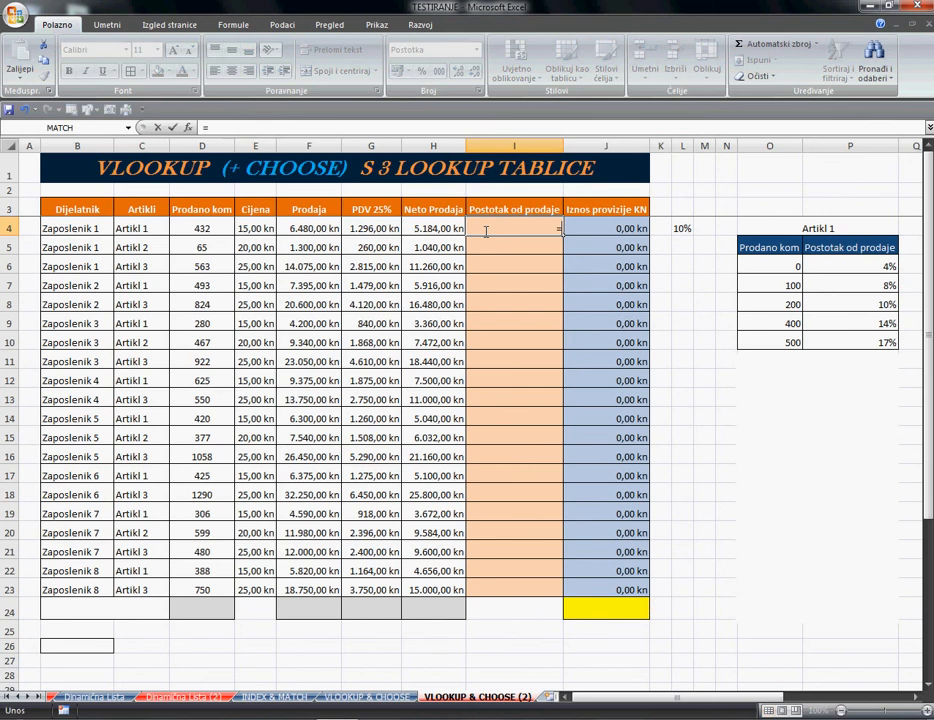
pyautogui.write('vloo')
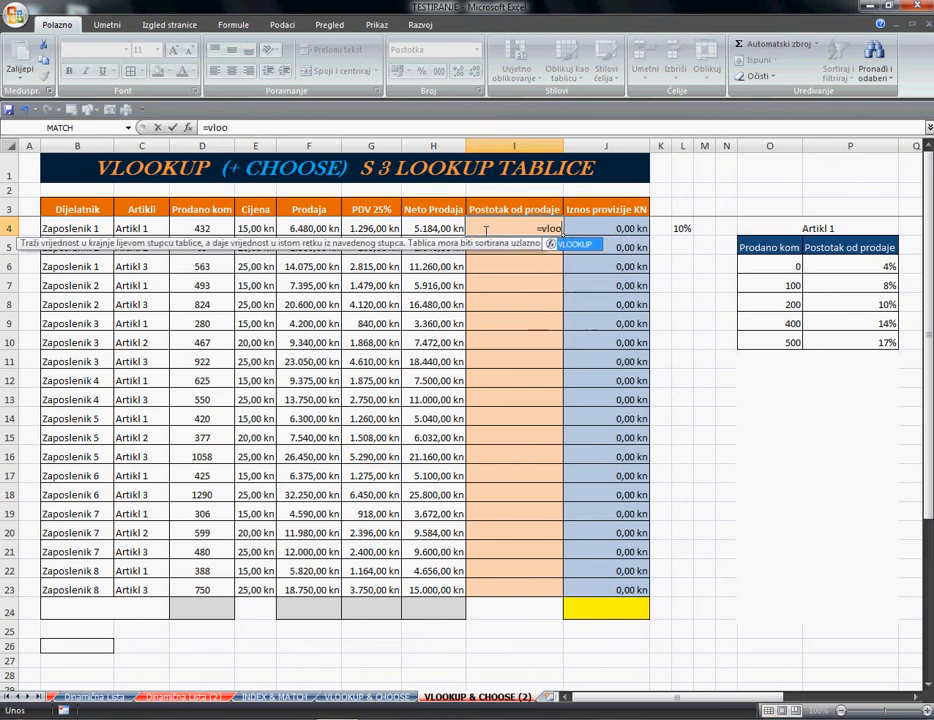
pyautogui.doubleClick(578, 245)
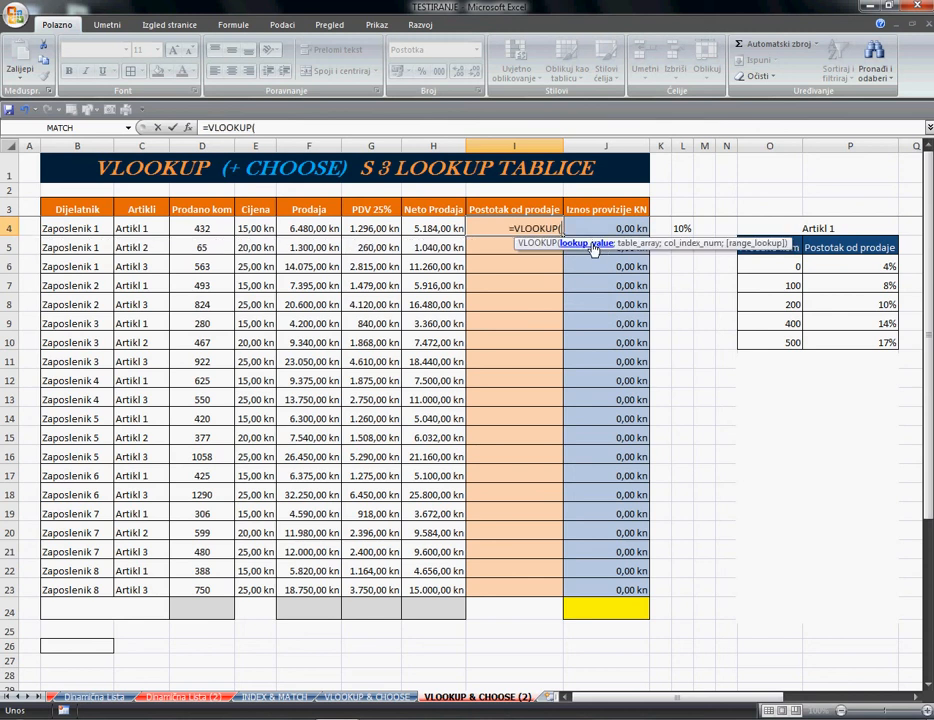
pyautogui.click(224, 230)
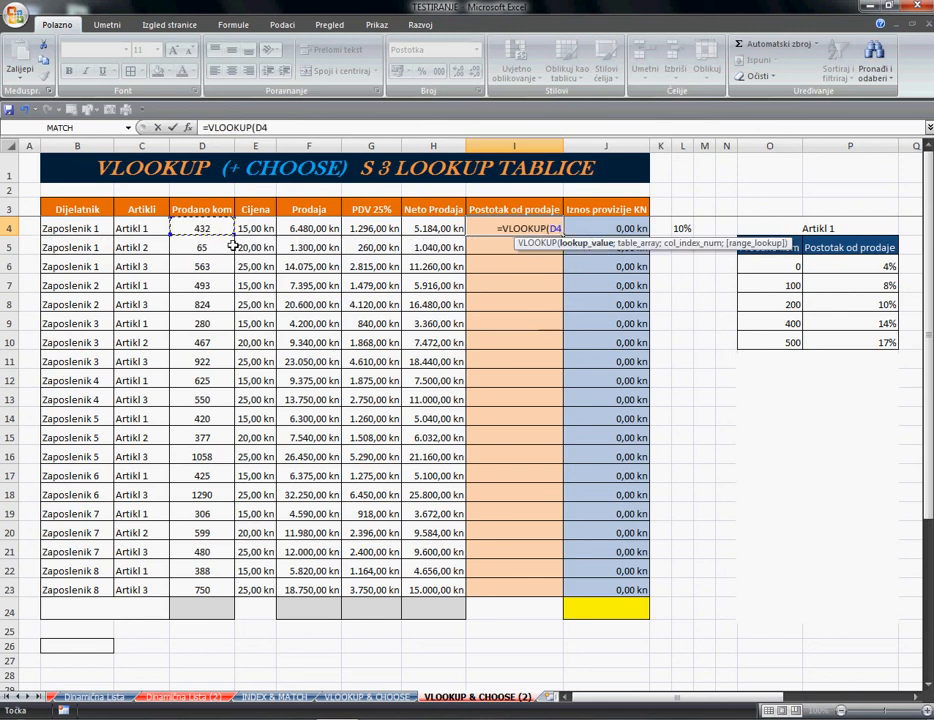
pyautogui.write(';')
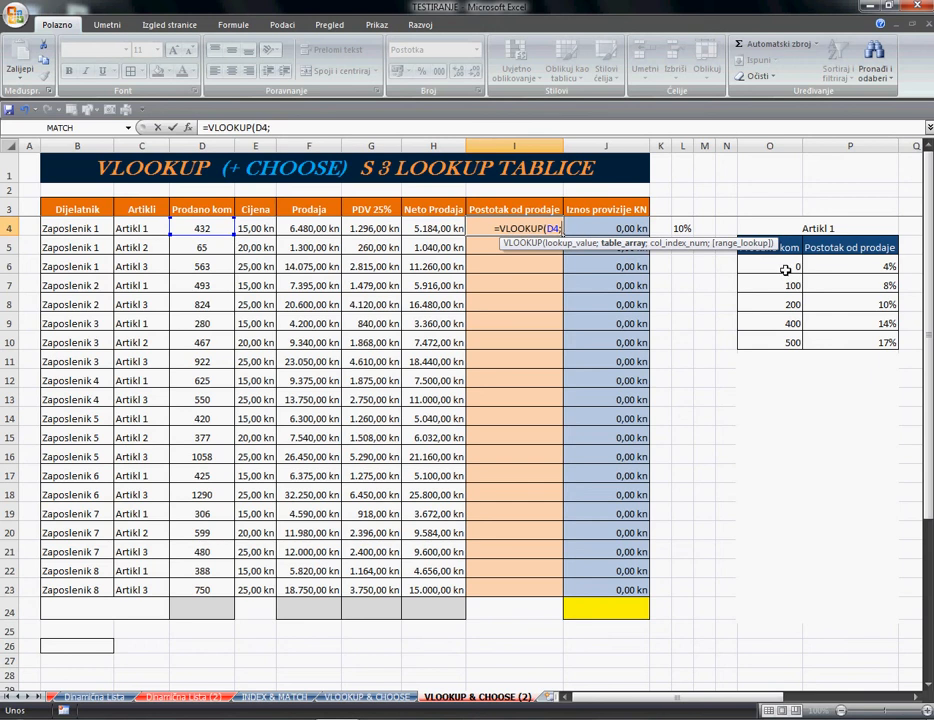
# Step: Complete I4 as =VLOOKUP(D4;$O$6:$P$10;2;TRUE) and fill the formula down the percentage column to I23
pyautogui.moveTo(785, 270); pyautogui.dragTo(885, 343)
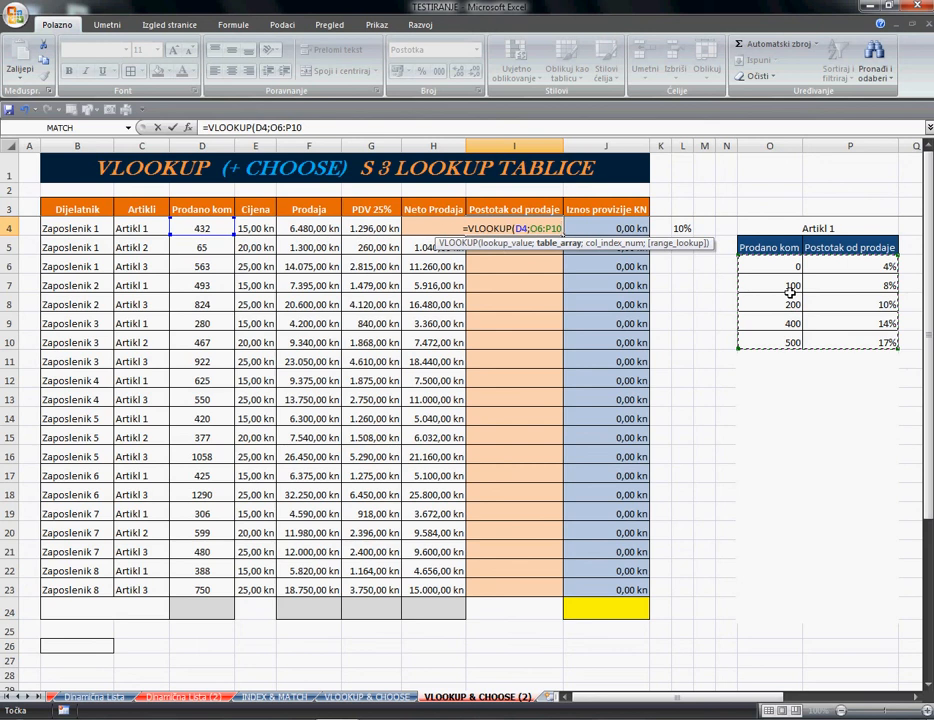
pyautogui.press('F4')
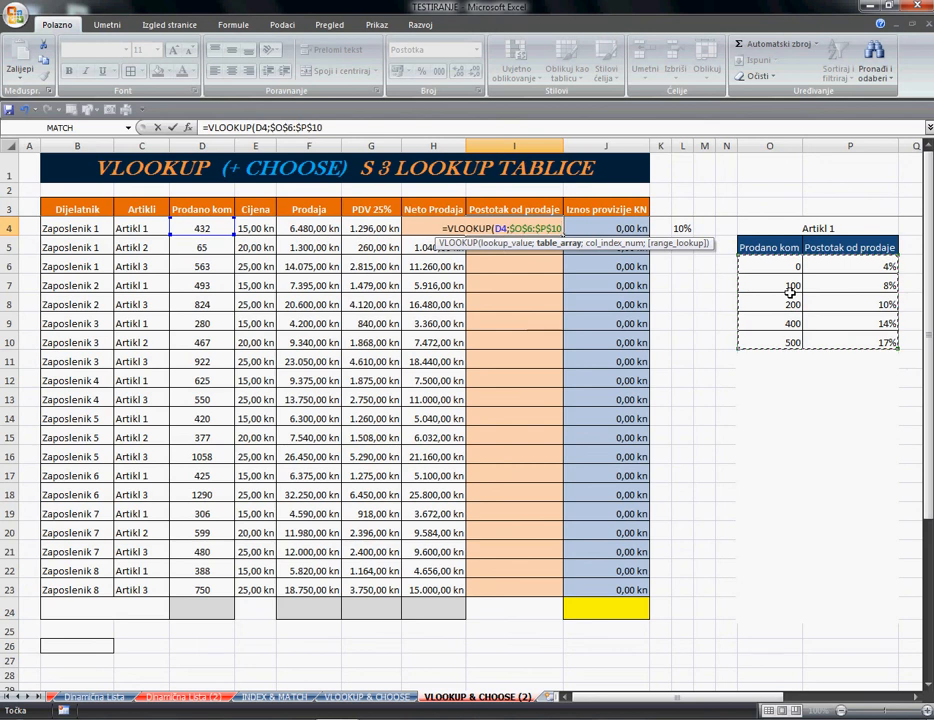
pyautogui.write(';')
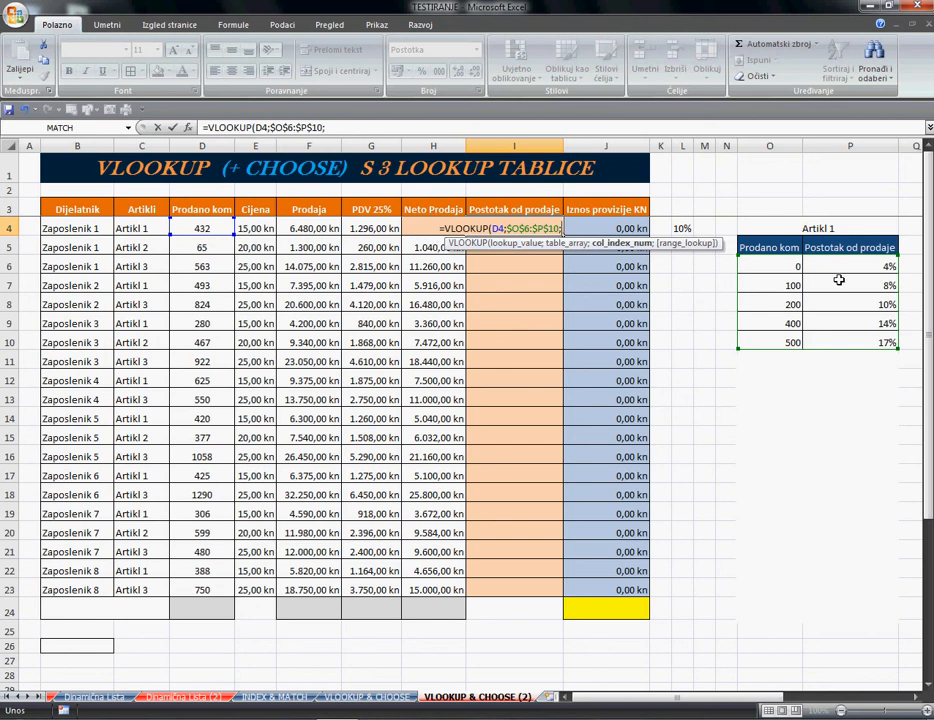
pyautogui.write('2')
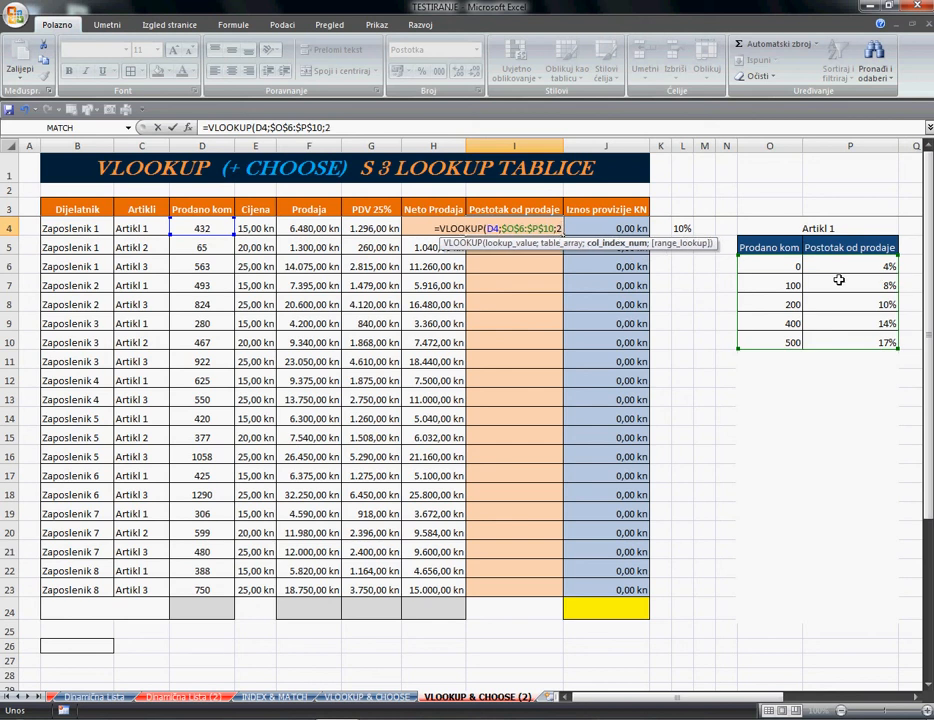
pyautogui.write(';')
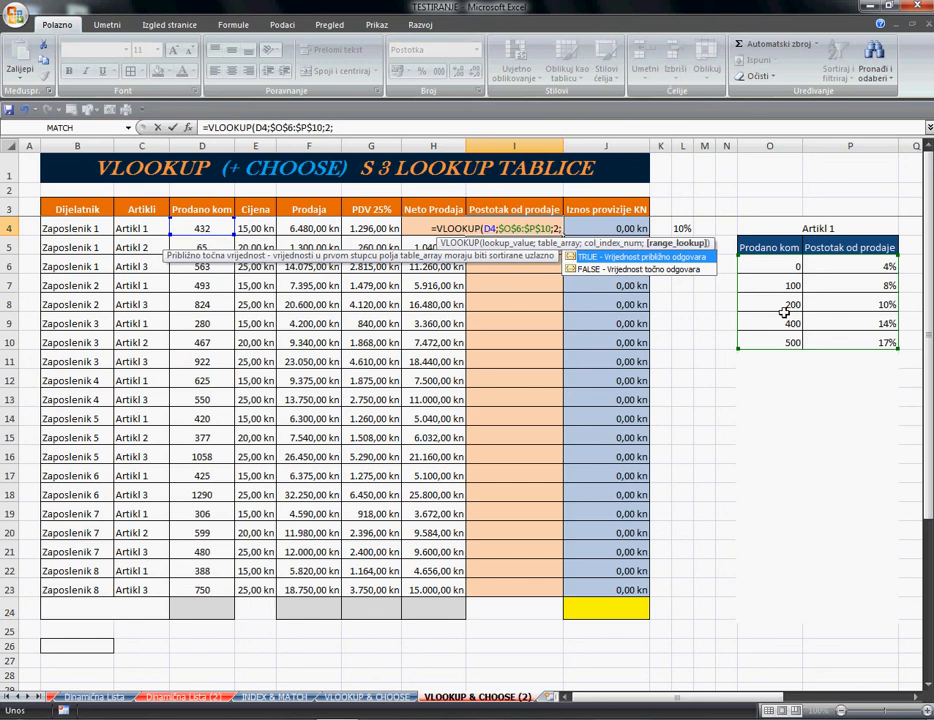
pyautogui.press('Tab')
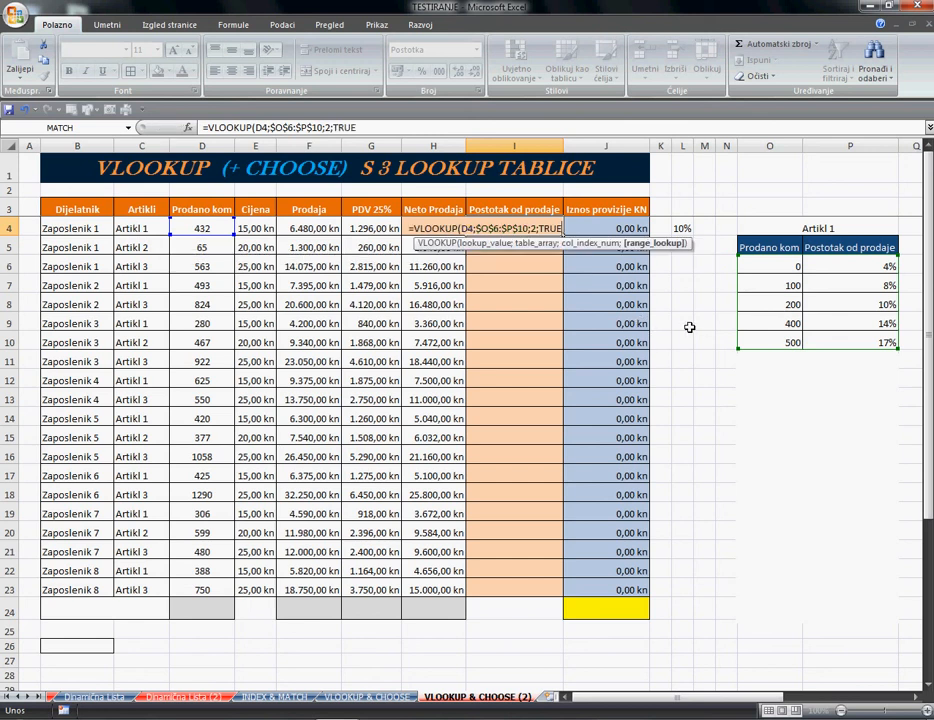
pyautogui.hotkey('ctrl', 'Return')
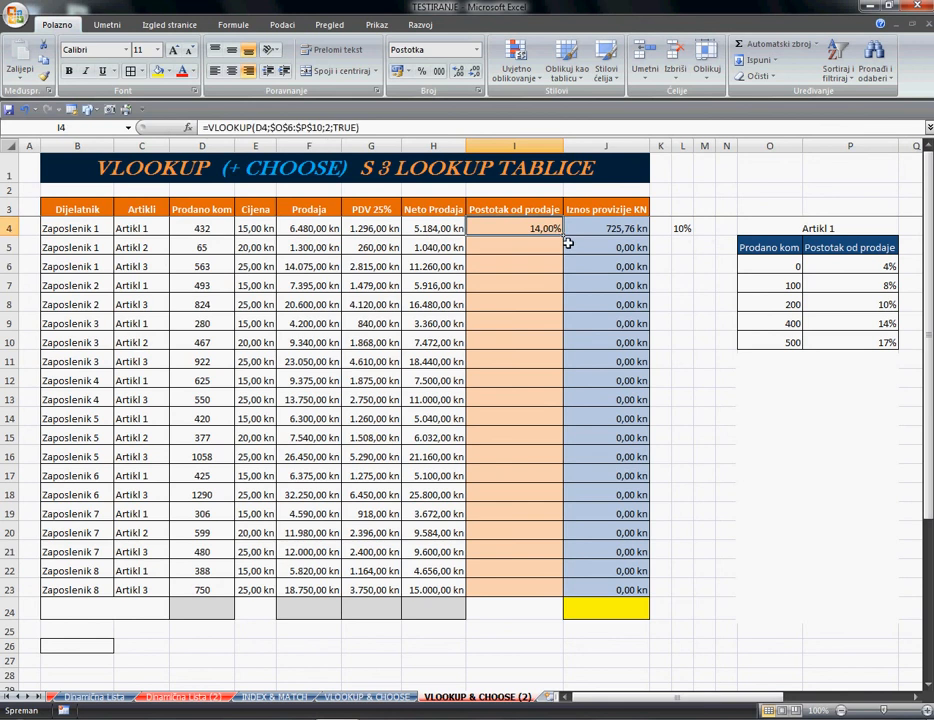
pyautogui.moveTo(564, 244); pyautogui.dragTo(544, 600)
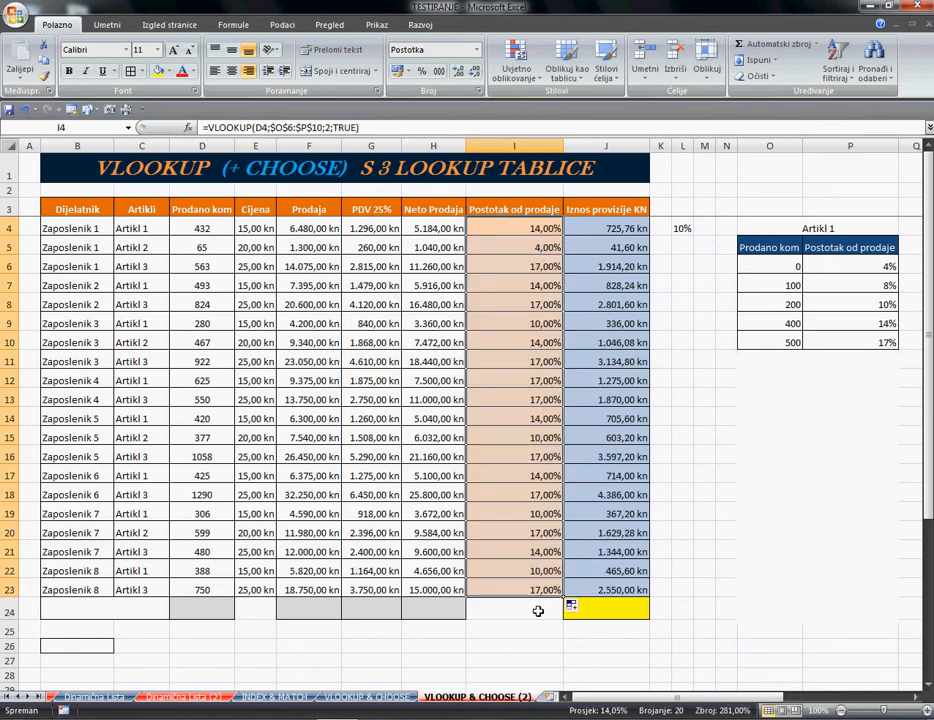
# Step: Delete the fixed 10% rate from cell L4
pyautogui.click(702, 286)
pyautogui.click(686, 229)
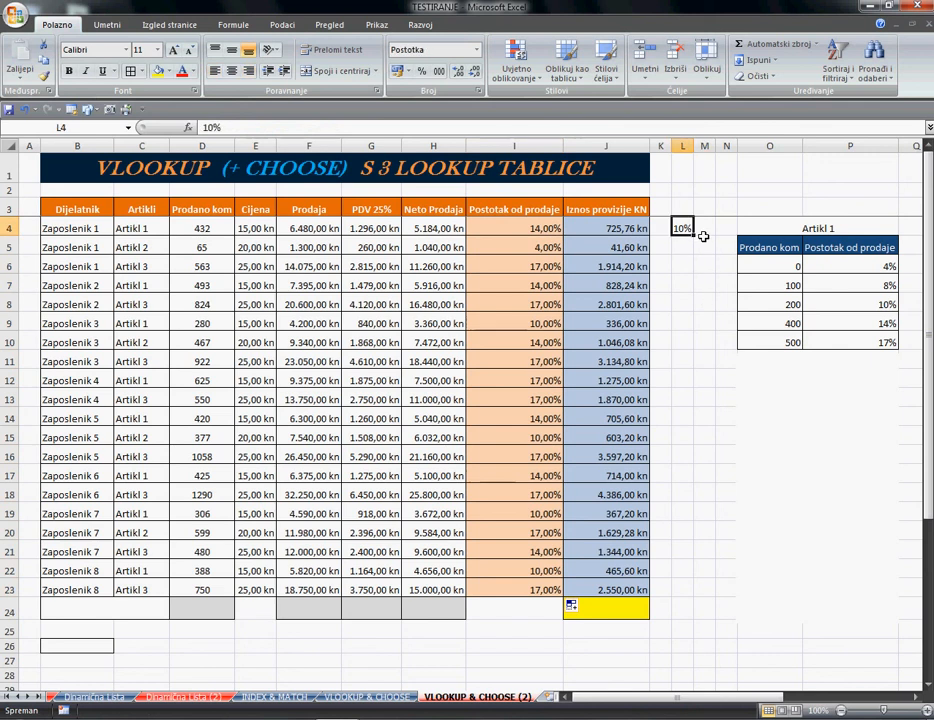
pyautogui.press('Delete')
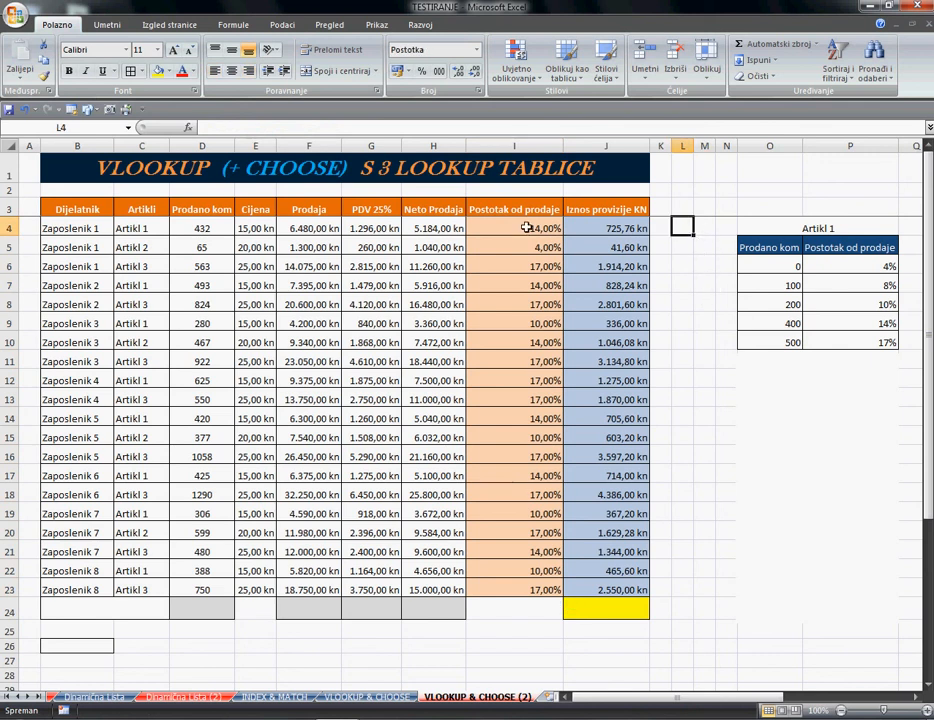
# Step: Delete the blank rectangle covering the area below the Artikl 1 lookup table, keeping the current Windows colour scheme without further prompts
pyautogui.click(804, 408)
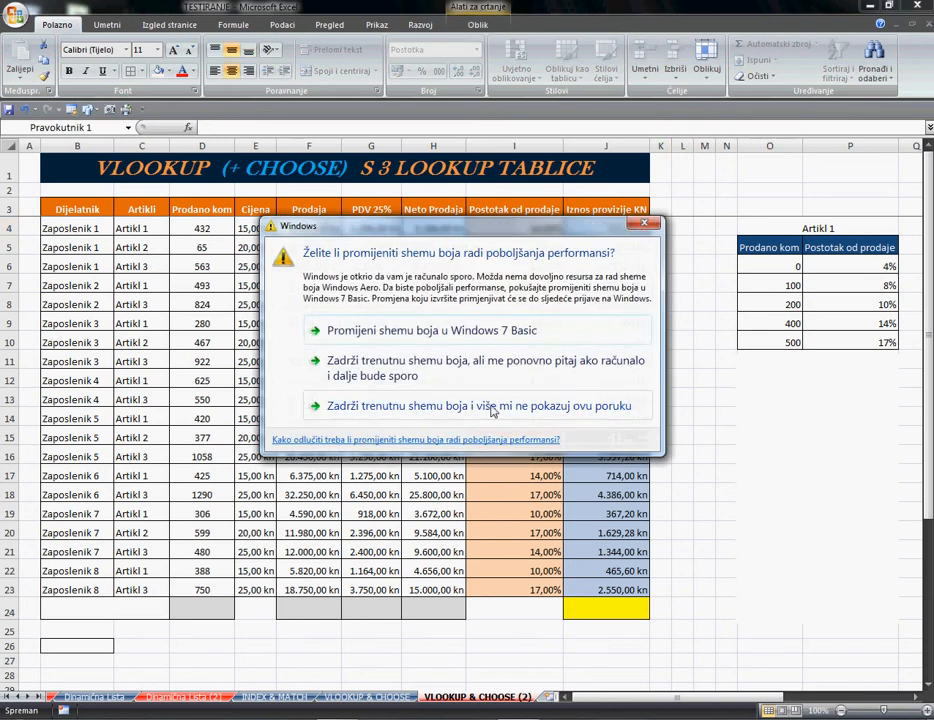
pyautogui.click(492, 406)
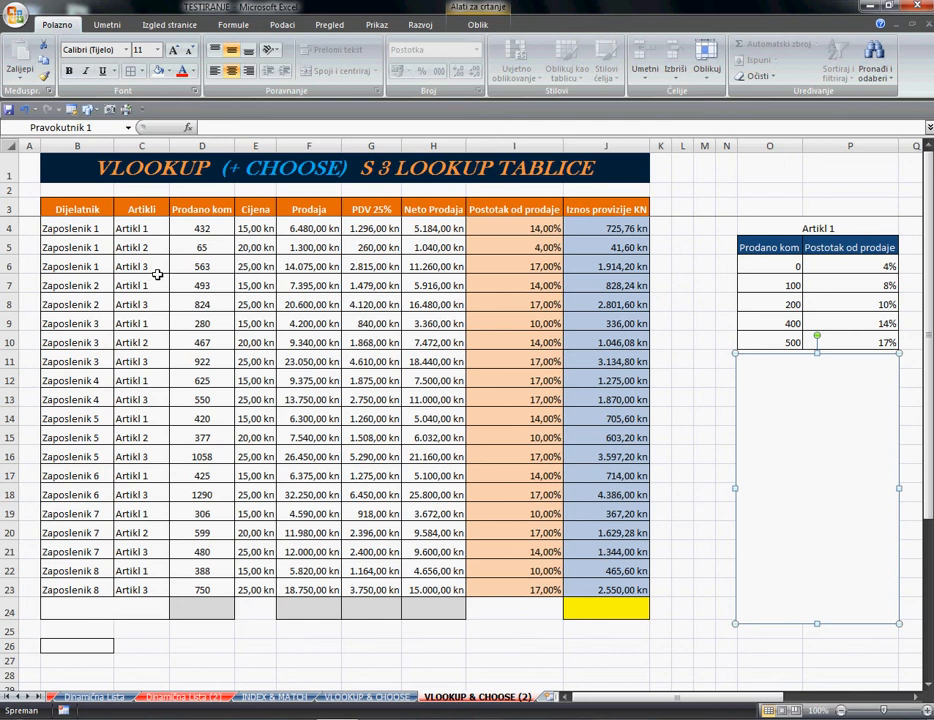
pyautogui.press('Delete')
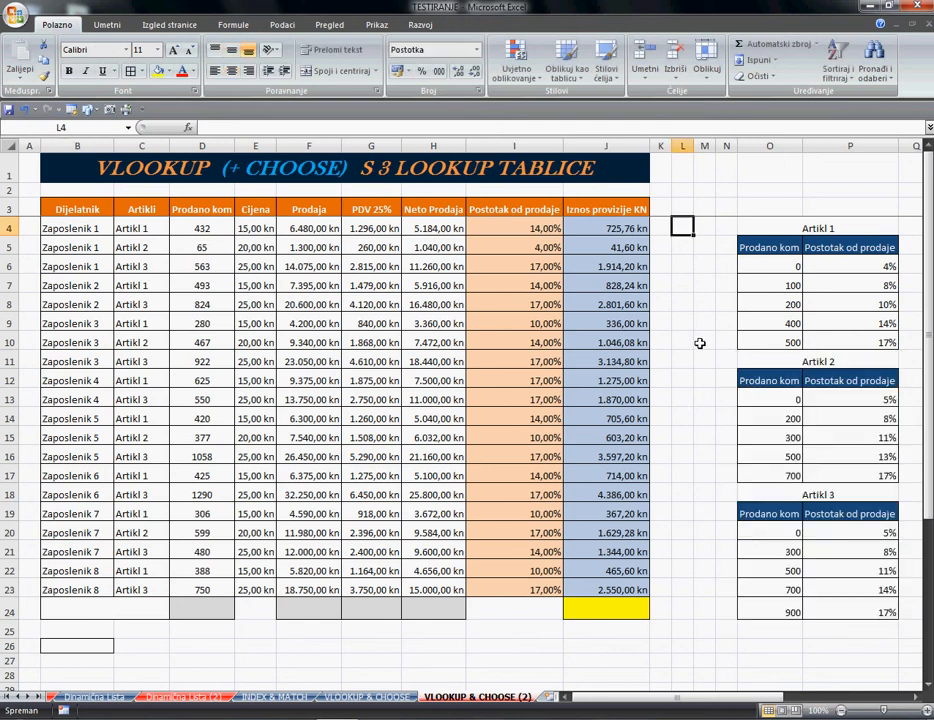
# Step: Clear the single-table VLOOKUP formulas from the percentage column I4:I23
pyautogui.moveTo(545, 231); pyautogui.dragTo(531, 587)
pyautogui.press('Delete')
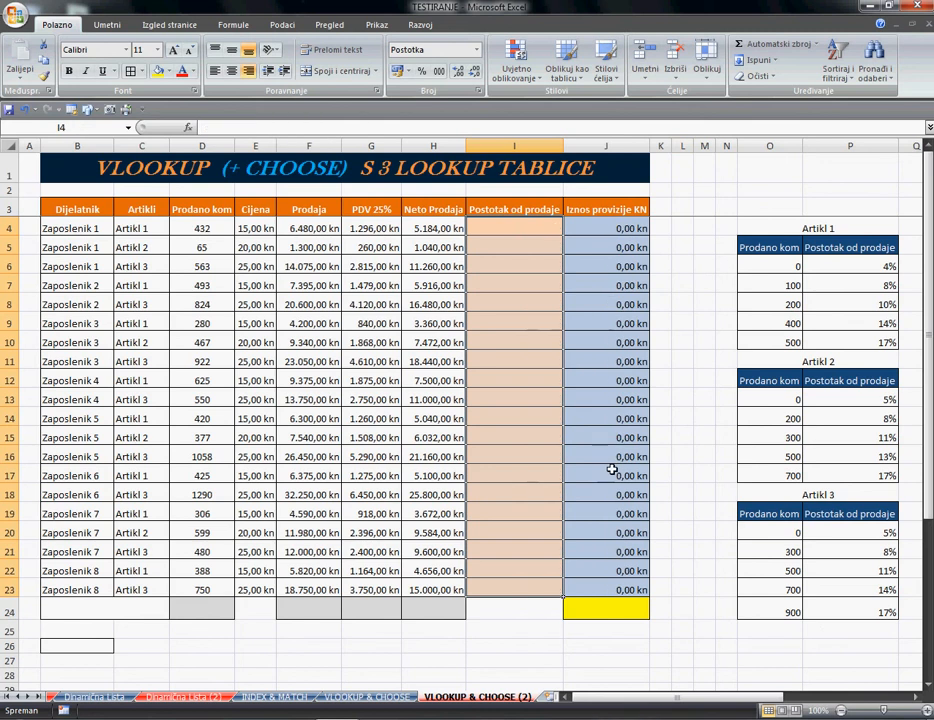
pyautogui.click(704, 283)
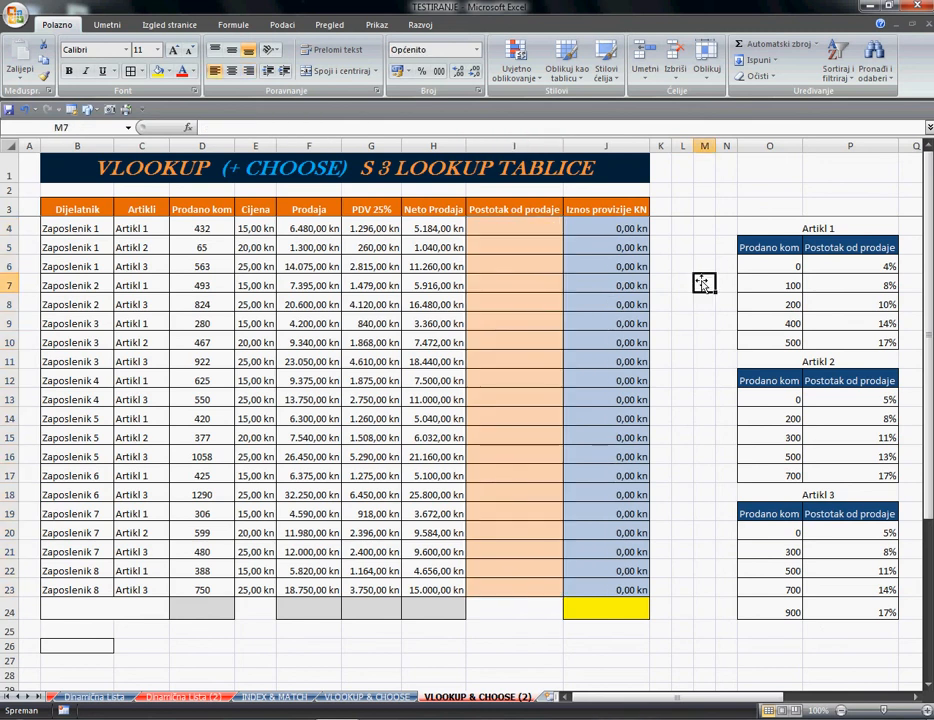
pyautogui.click(700, 230)
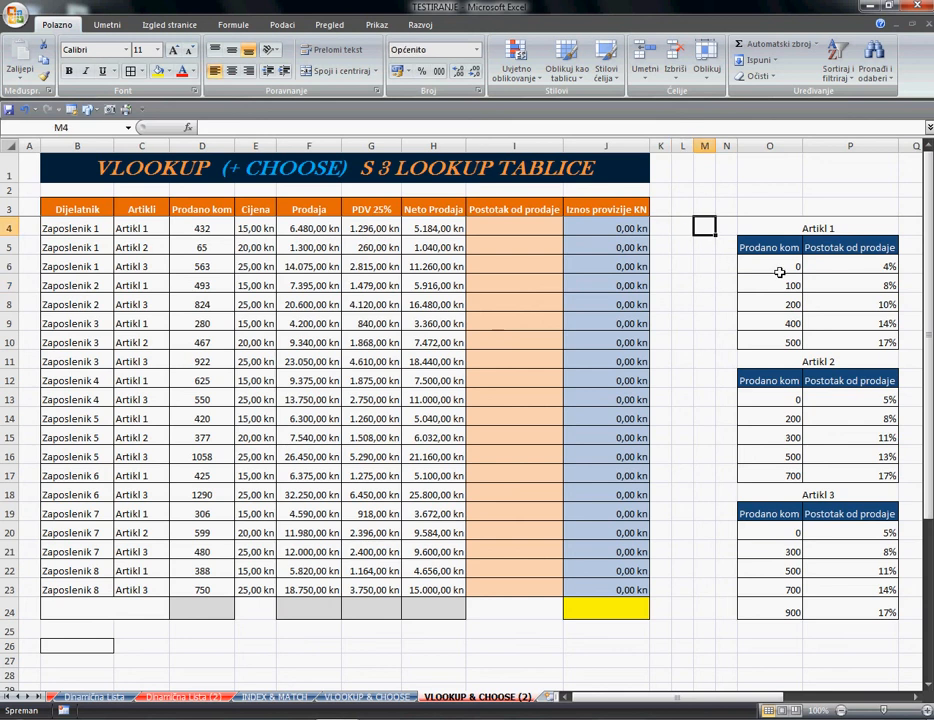
# Step: Examine the data ranges of the Artikl 1, Artikl 2 and Artikl 3 lookup tables and compare their units-sold thresholds
pyautogui.moveTo(779, 270); pyautogui.dragTo(873, 342)
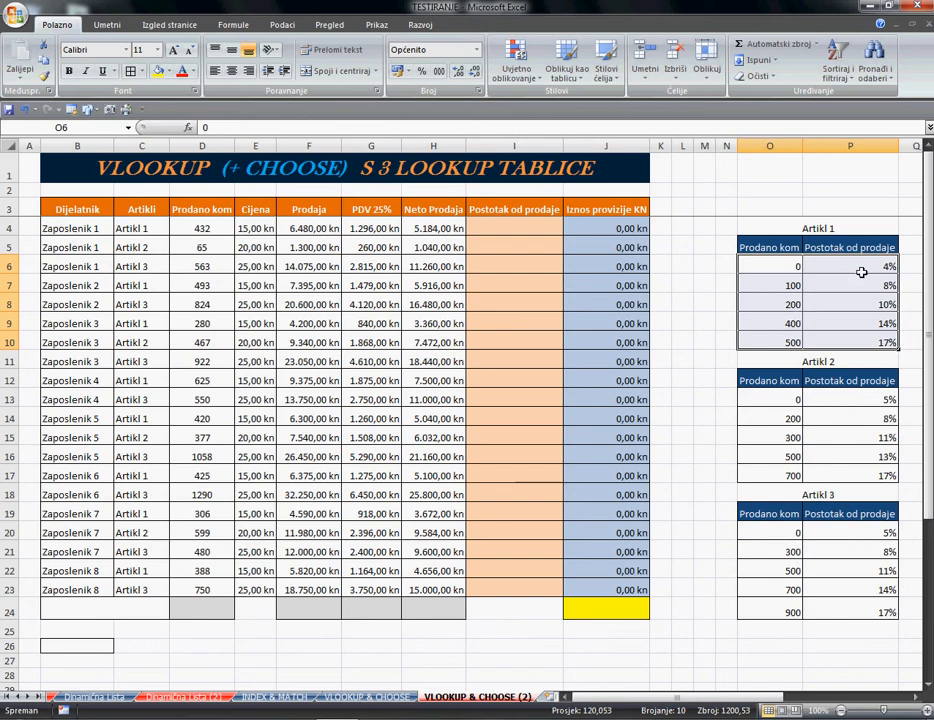
pyautogui.moveTo(776, 267); pyautogui.dragTo(866, 346)
pyautogui.moveTo(776, 400); pyautogui.dragTo(872, 476)
pyautogui.moveTo(790, 533); pyautogui.dragTo(892, 615)
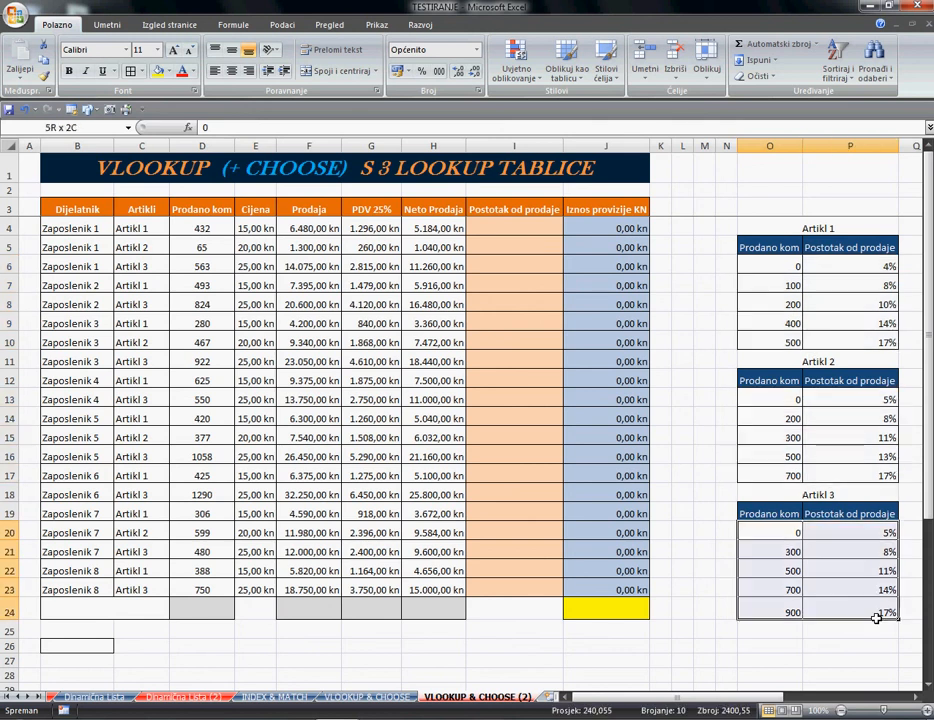
pyautogui.click(684, 248)
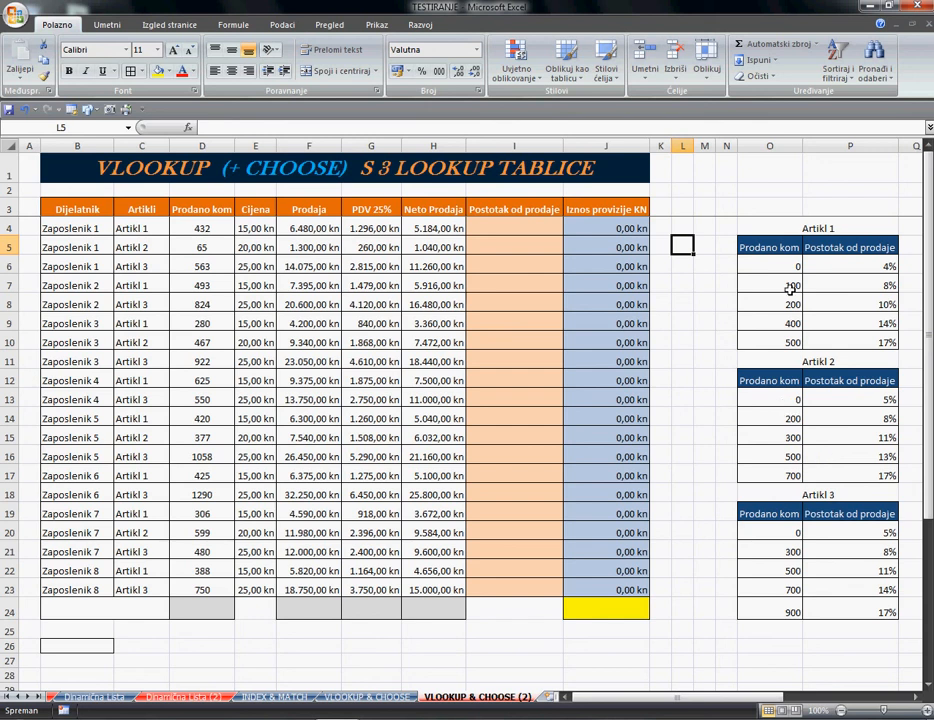
pyautogui.moveTo(785, 266); pyautogui.dragTo(775, 342)
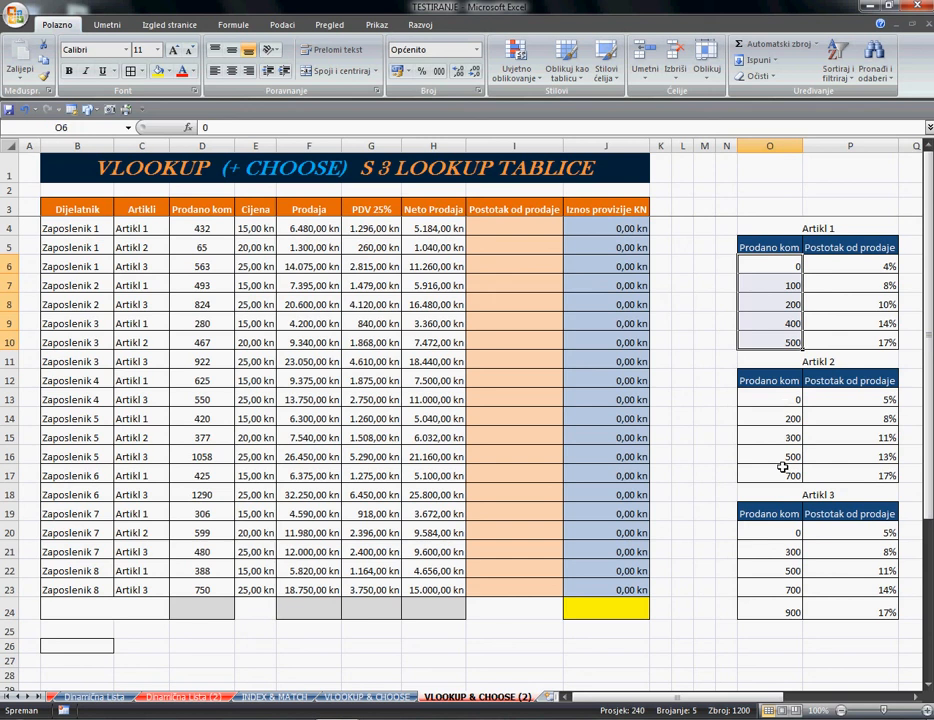
pyautogui.moveTo(785, 404); pyautogui.dragTo(790, 476)
pyautogui.click(703, 247)
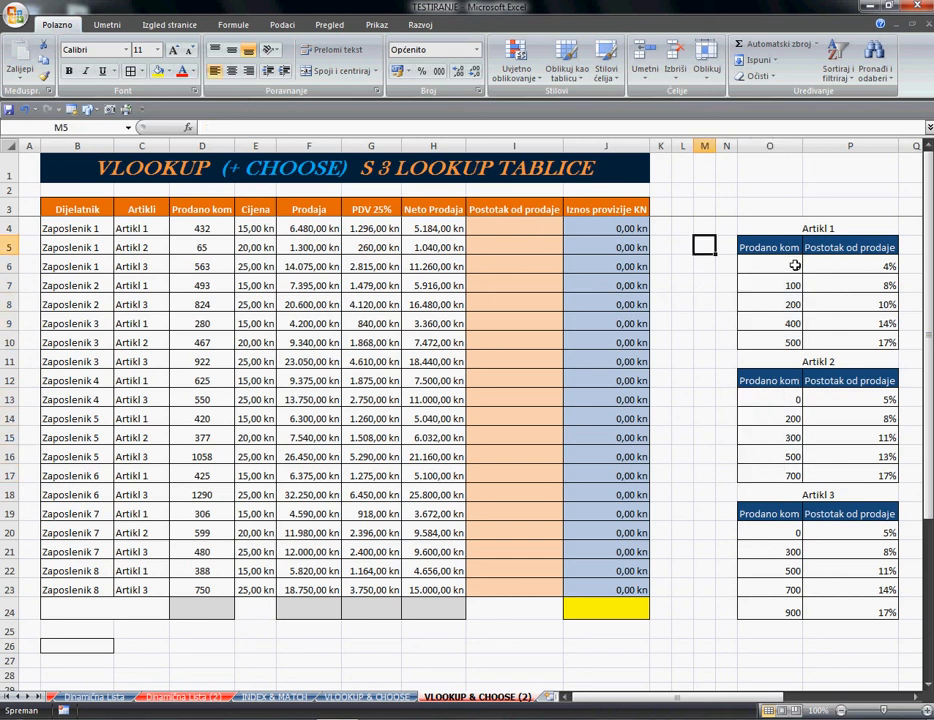
pyautogui.click(687, 249)
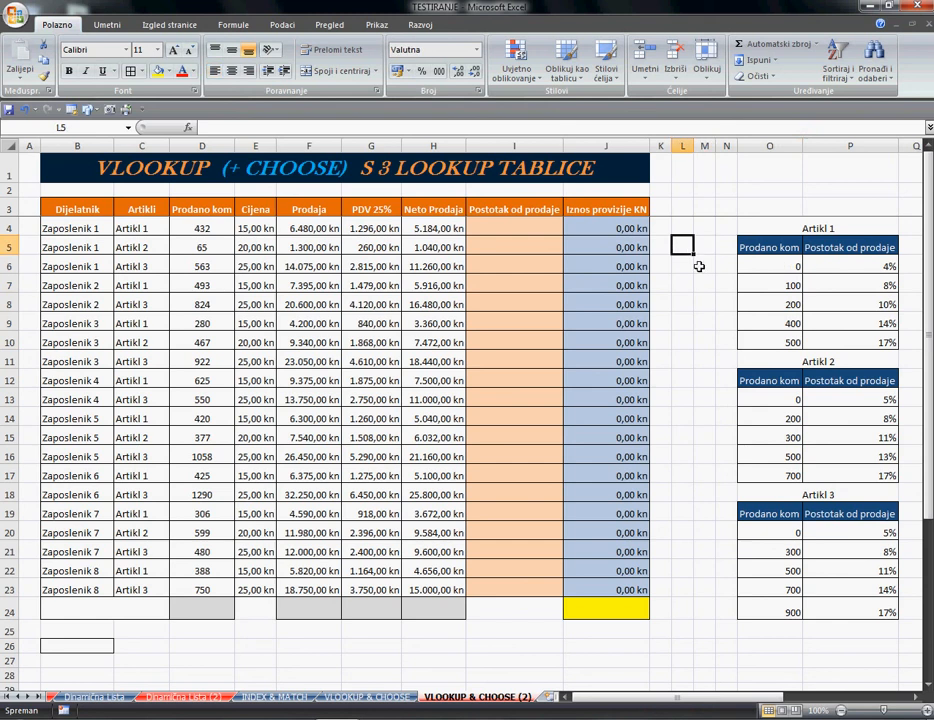
# Step: Start a VLOOKUP formula in I4 that uses the units sold in D4 as the lookup value
pyautogui.click(521, 229)
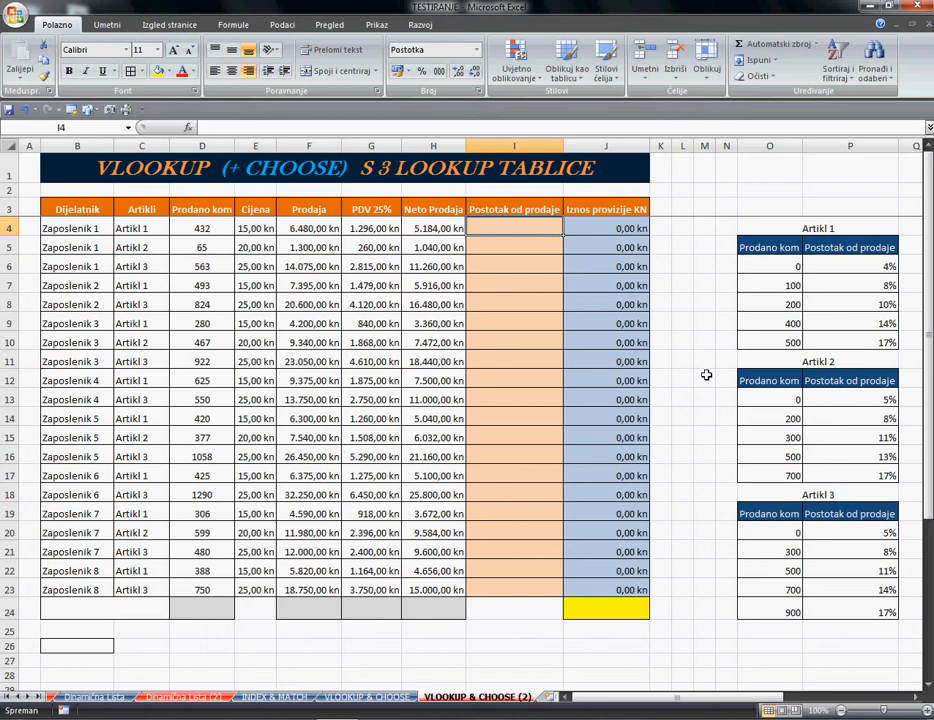
pyautogui.write('=')
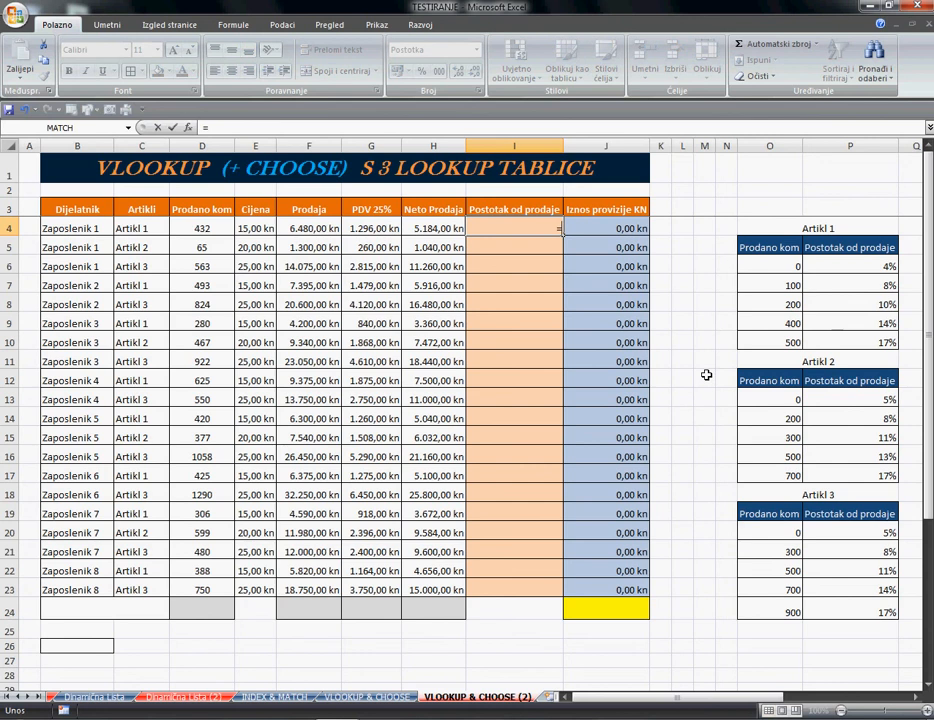
pyautogui.write('vloo')
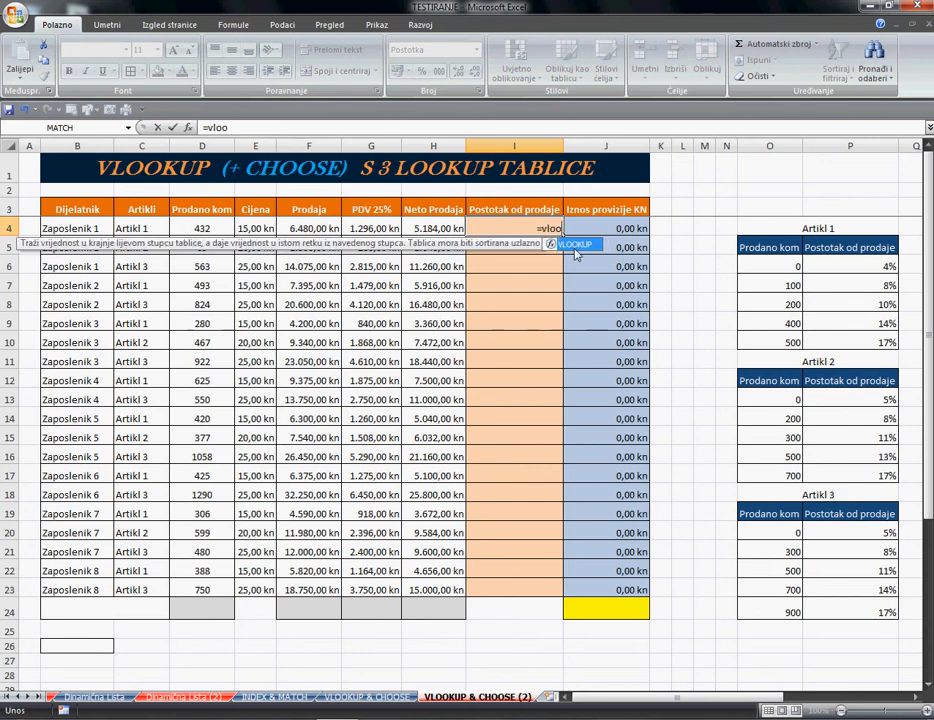
pyautogui.doubleClick(574, 245)
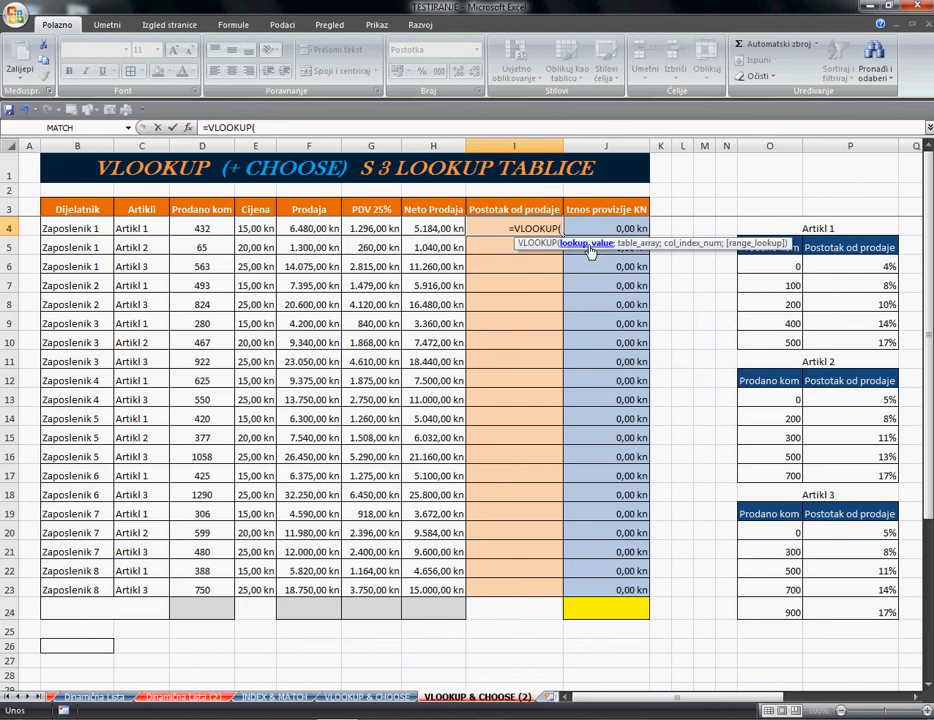
pyautogui.click(208, 232)
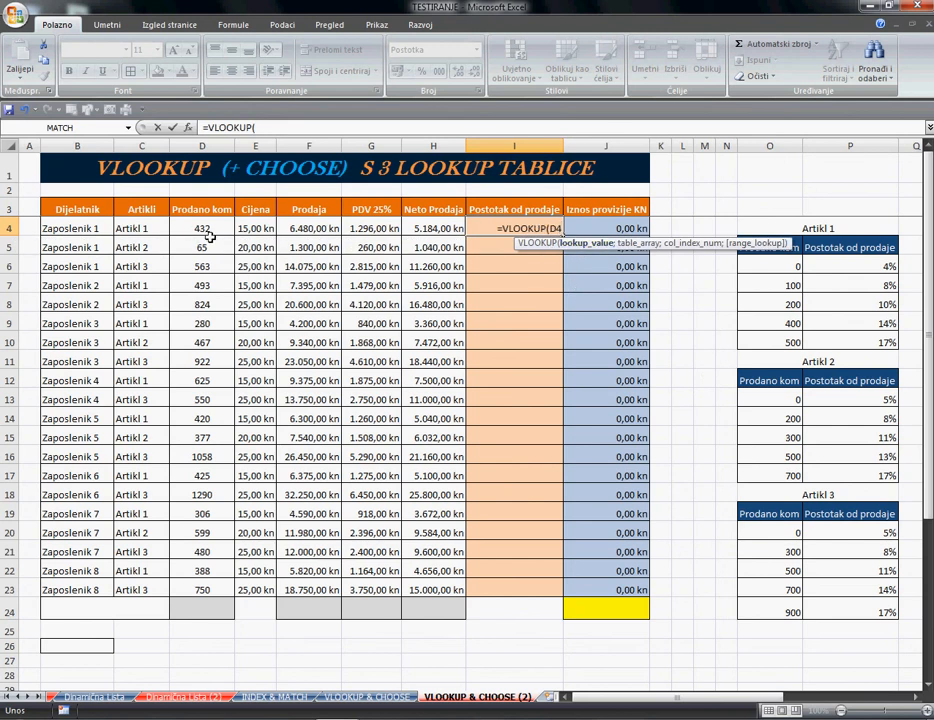
pyautogui.click(205, 232)
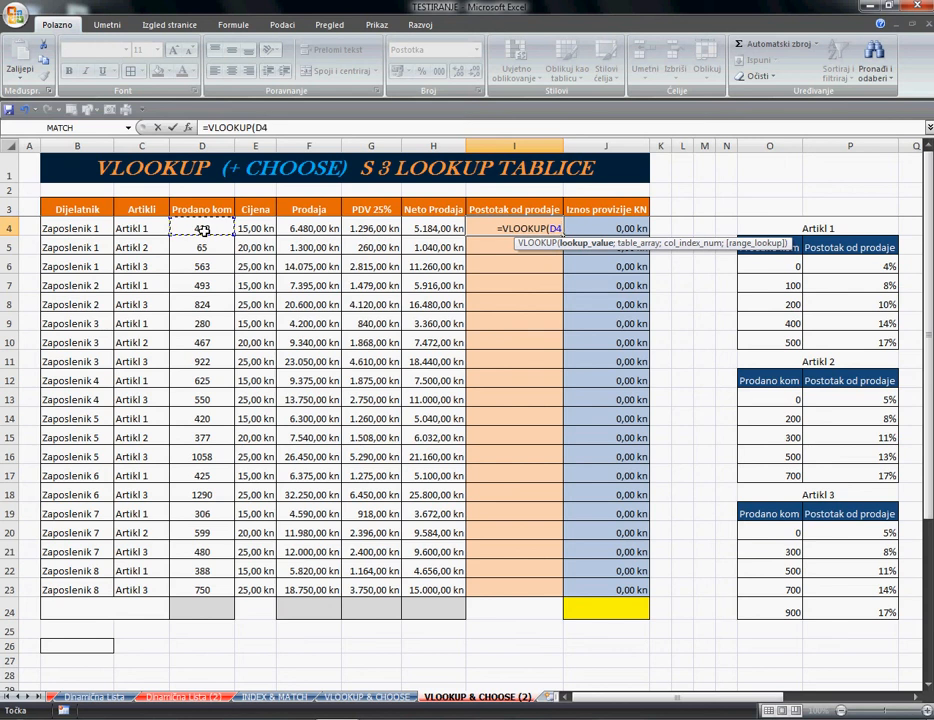
pyautogui.write(';')
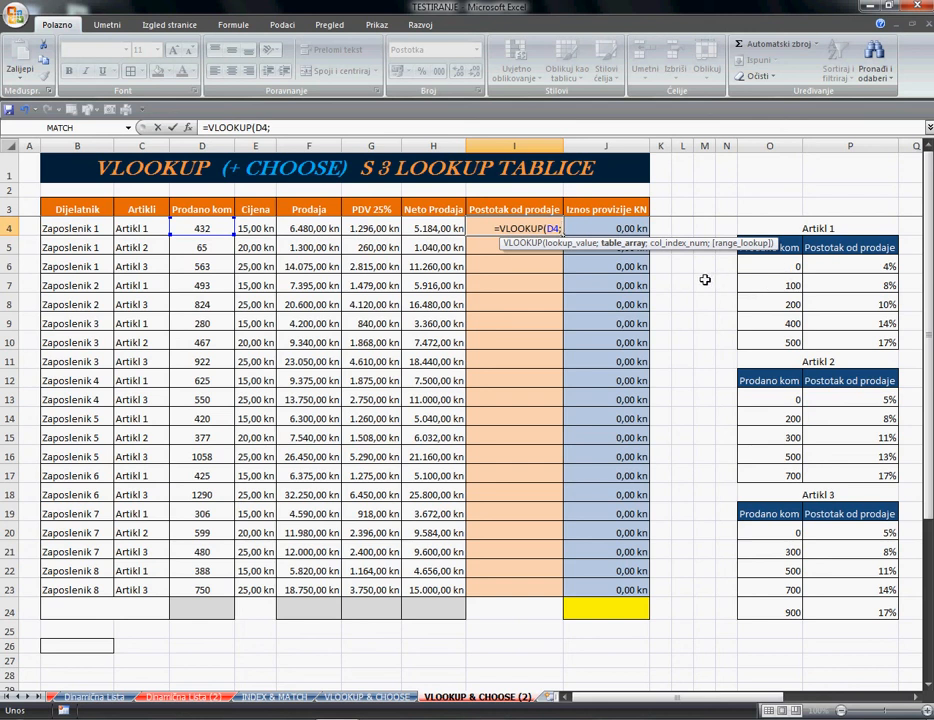
# Step: Nest a CHOOSE function as the table array of the VLOOKUP in I4
pyautogui.write('cj')
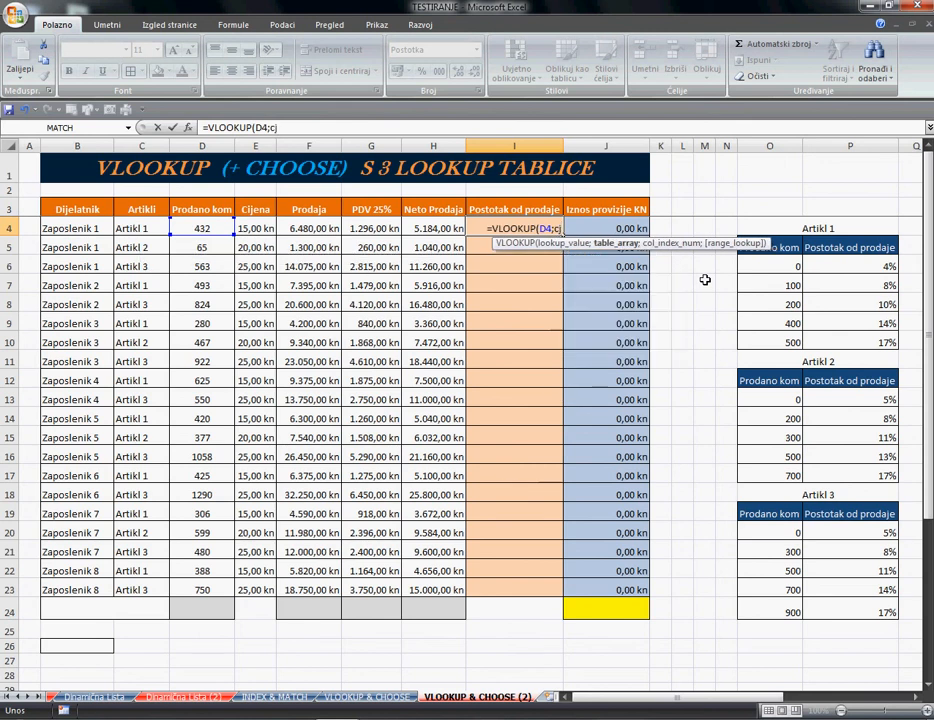
pyautogui.press('BackSpace')
pyautogui.write('h')
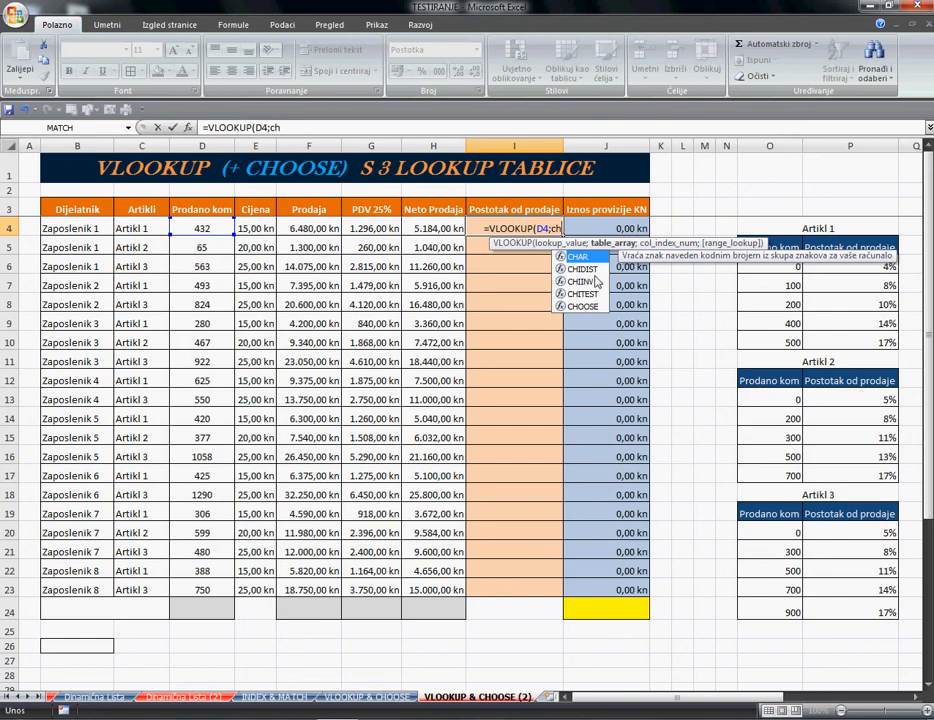
pyautogui.click(589, 306)
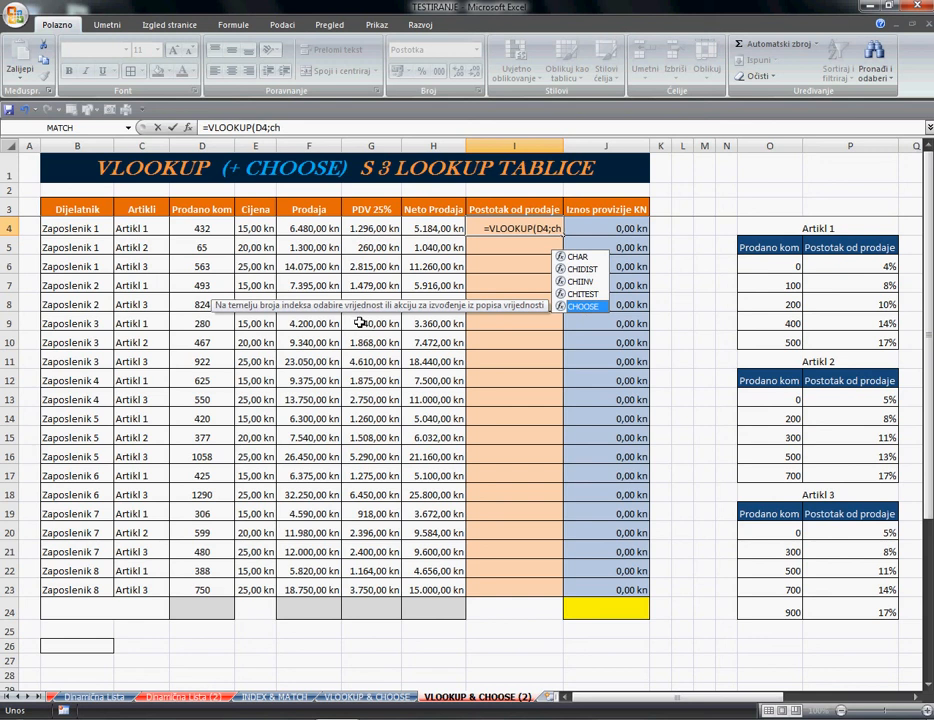
pyautogui.doubleClick(584, 306)
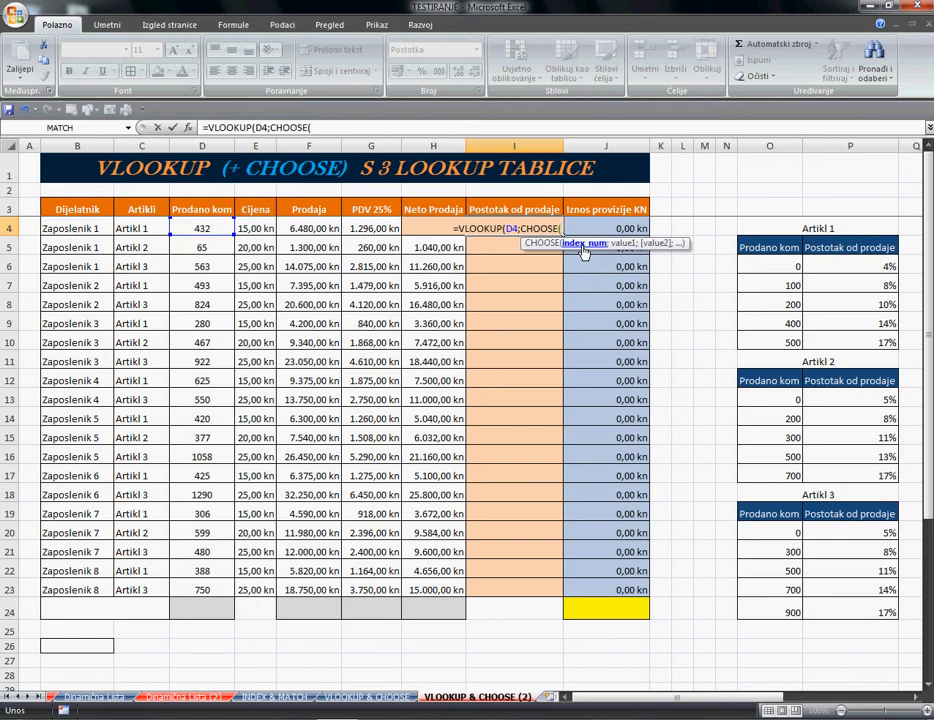
pyautogui.click(517, 229)
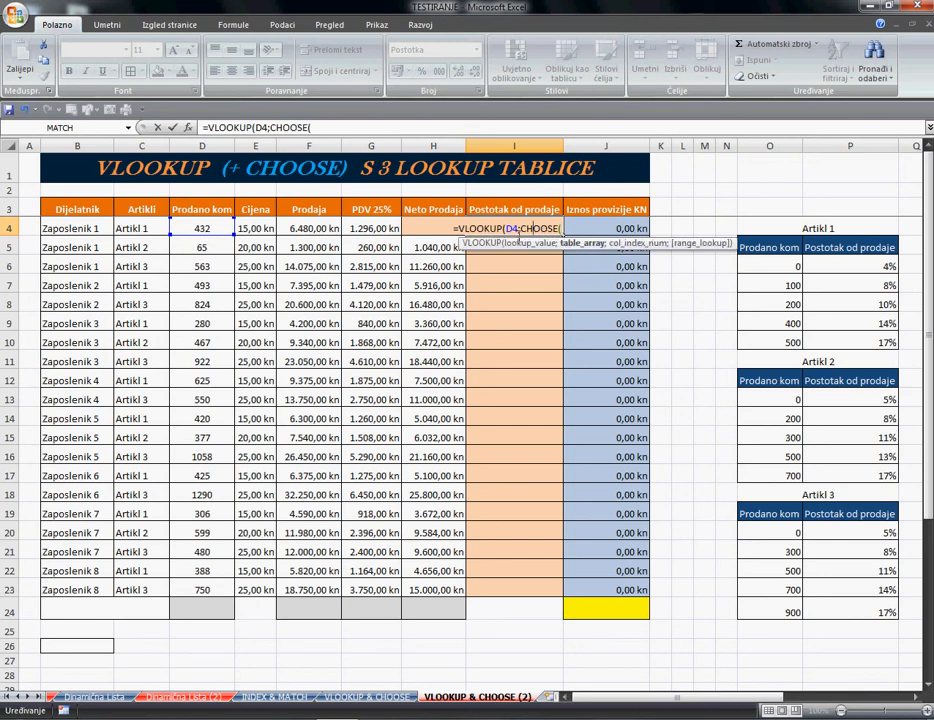
pyautogui.click(586, 245)
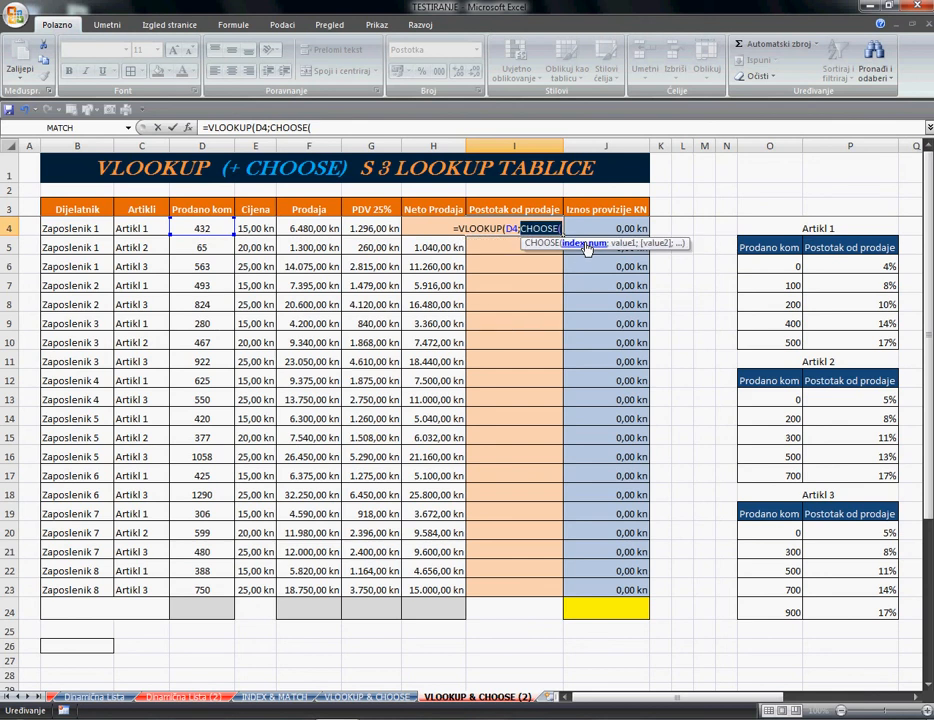
pyautogui.click(513, 232)
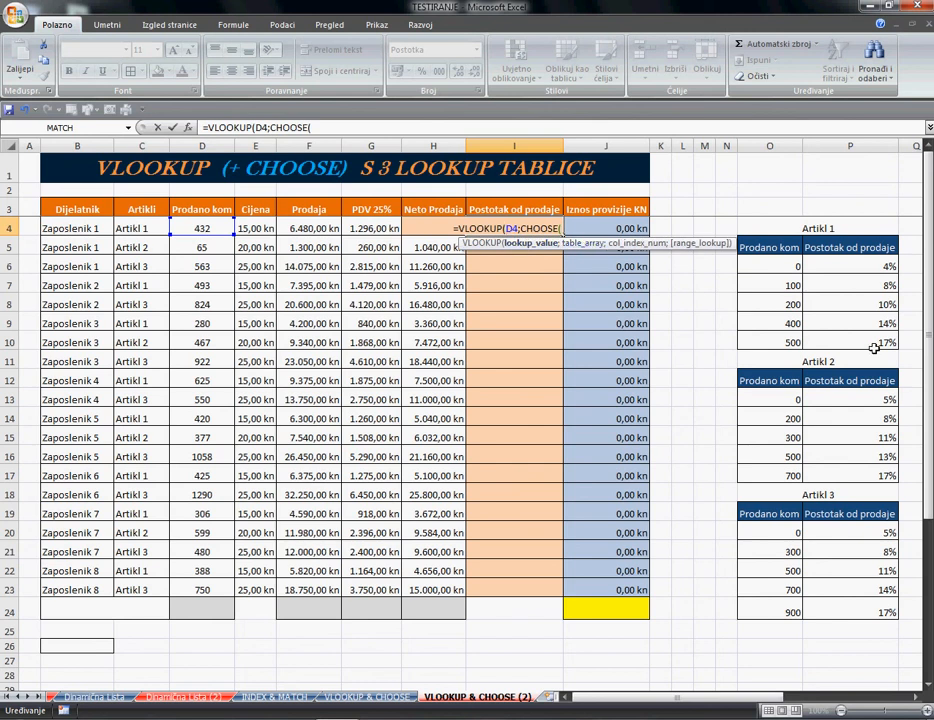
pyautogui.click(586, 243)
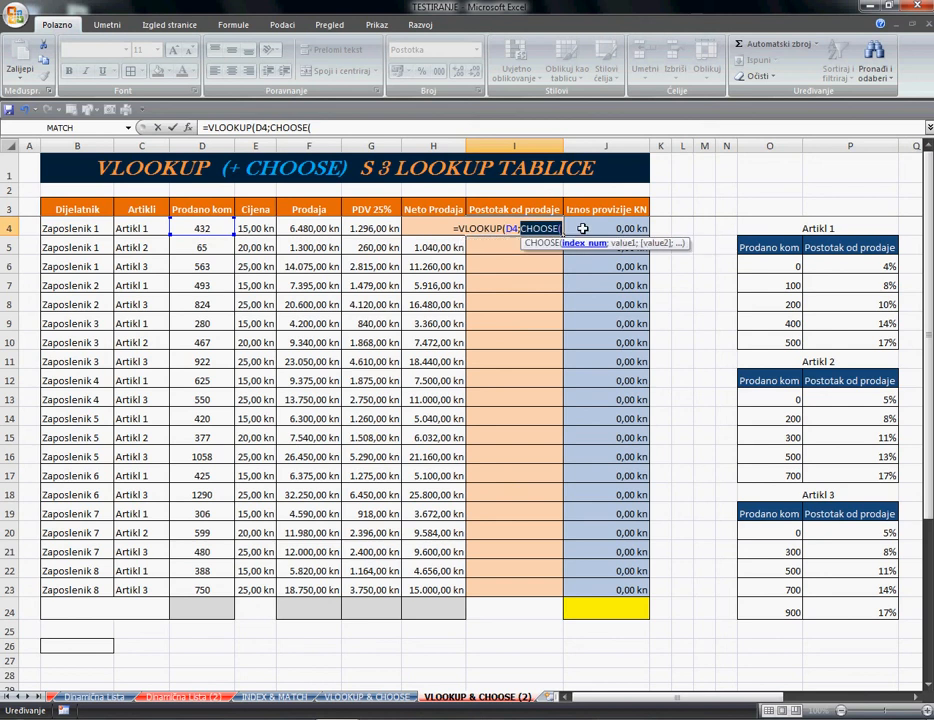
pyautogui.click(581, 244)
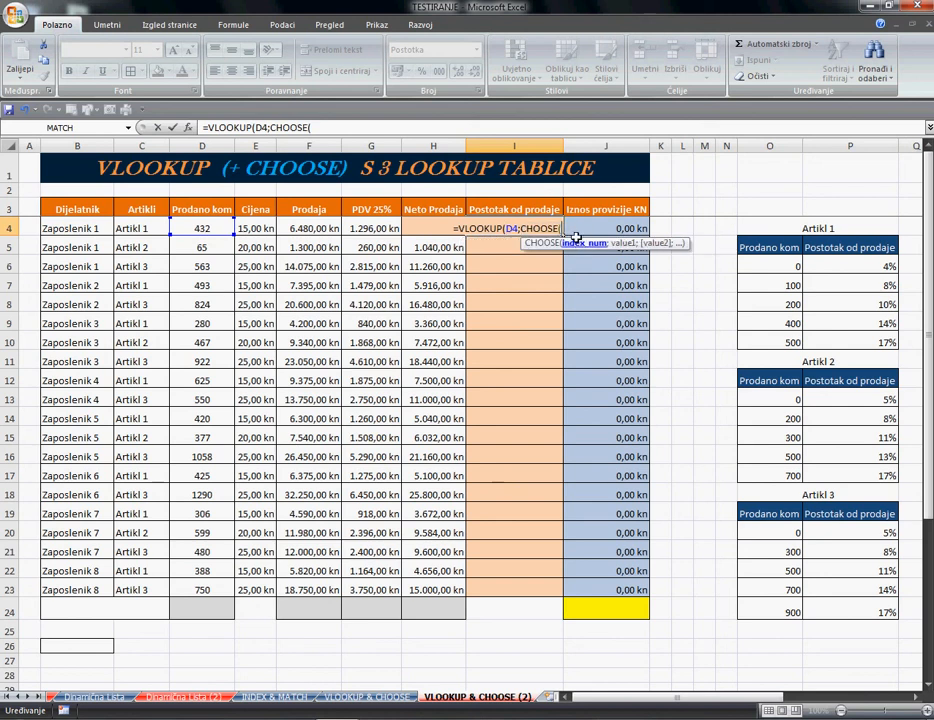
# Step: Nest a second VLOOKUP as the CHOOSE index number, with the article in C4 as its lookup value
pyautogui.click(333, 128)
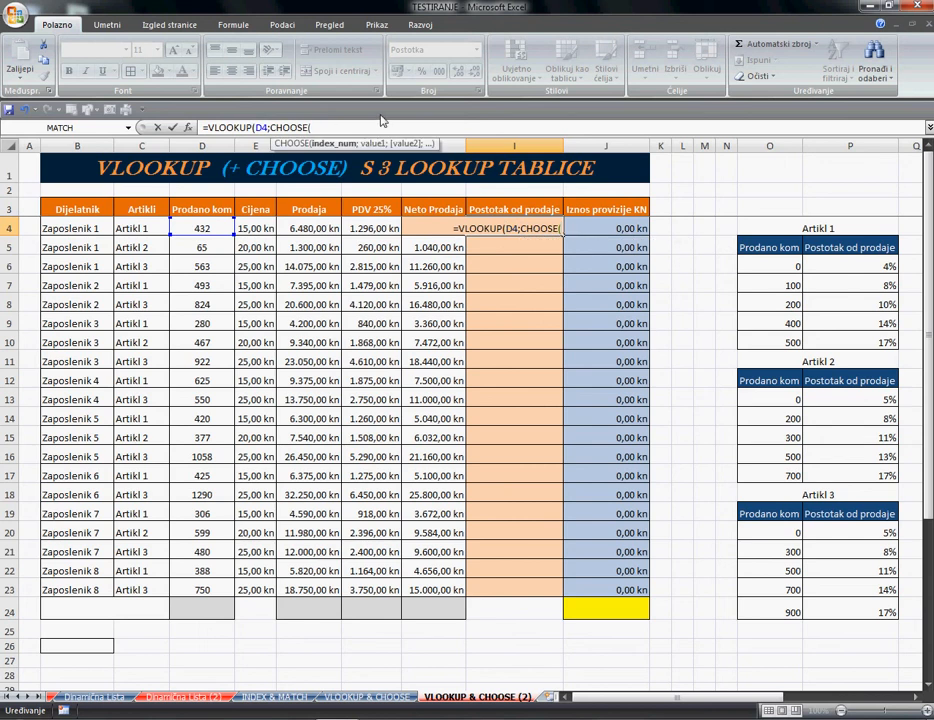
pyautogui.write('vloo')
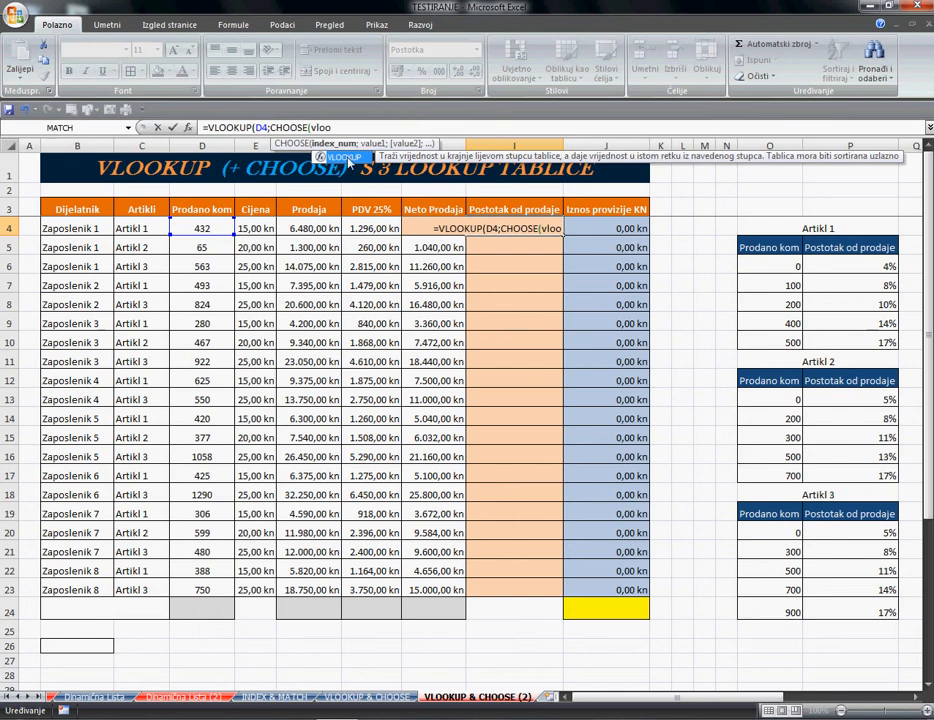
pyautogui.doubleClick(351, 160)
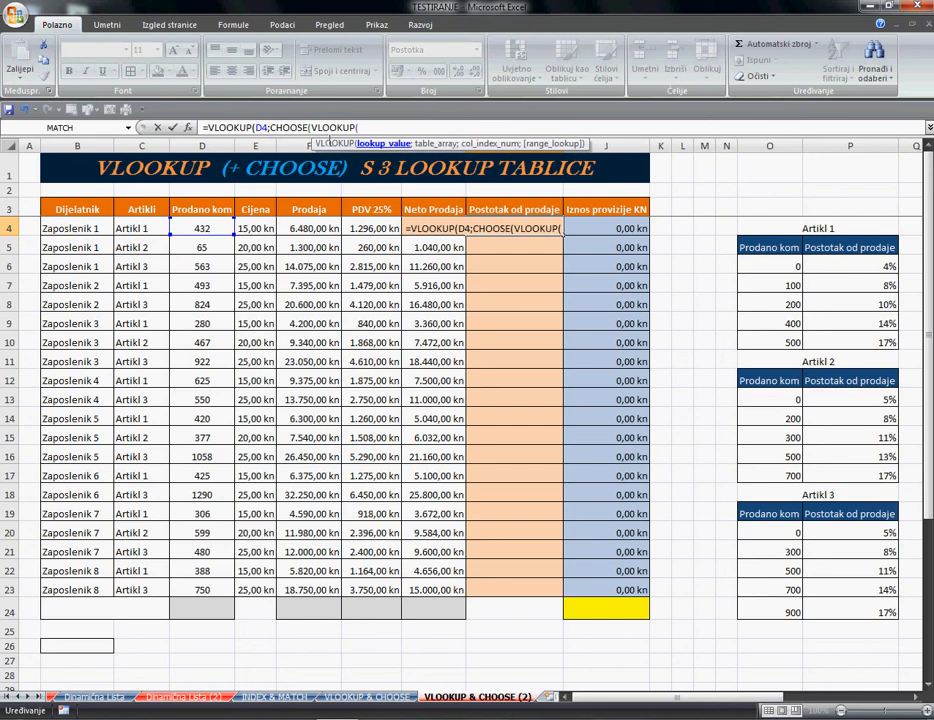
pyautogui.click(309, 128)
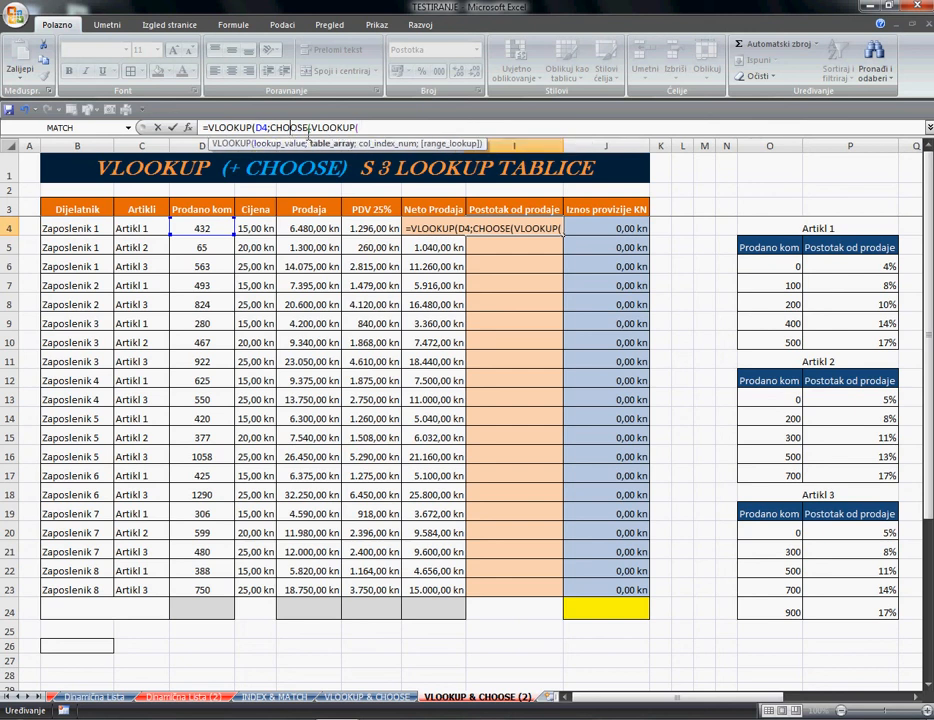
pyautogui.press('Right')
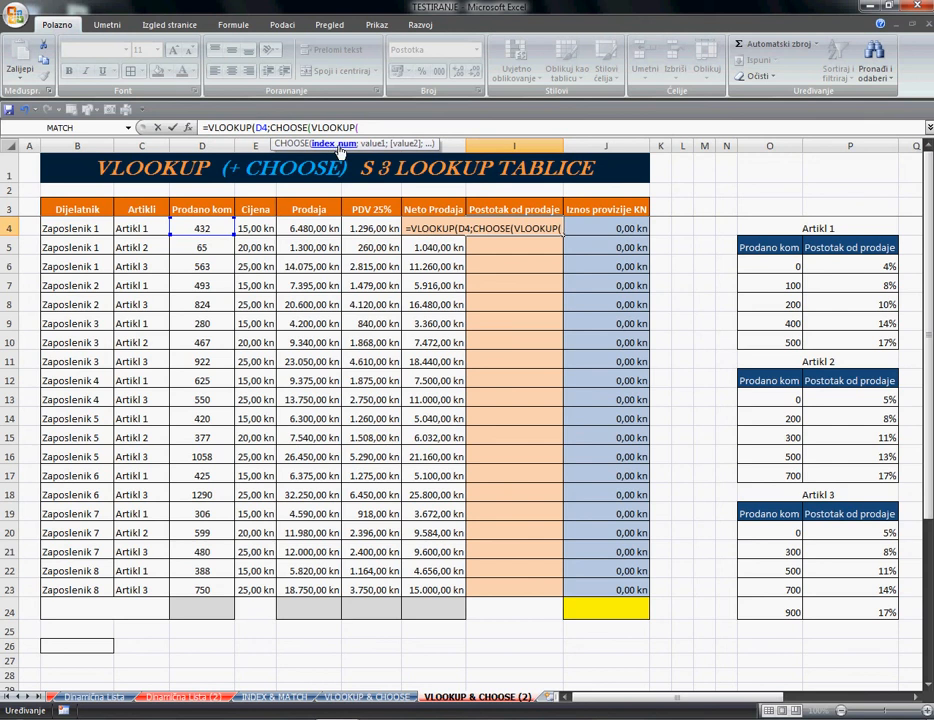
pyautogui.press('End')
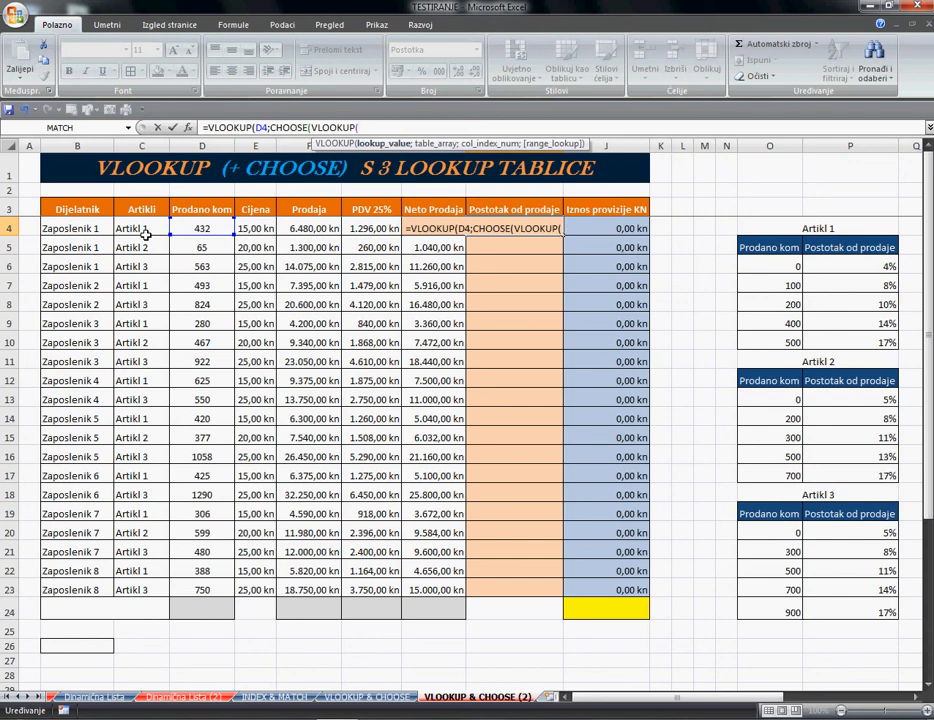
pyautogui.click(145, 232)
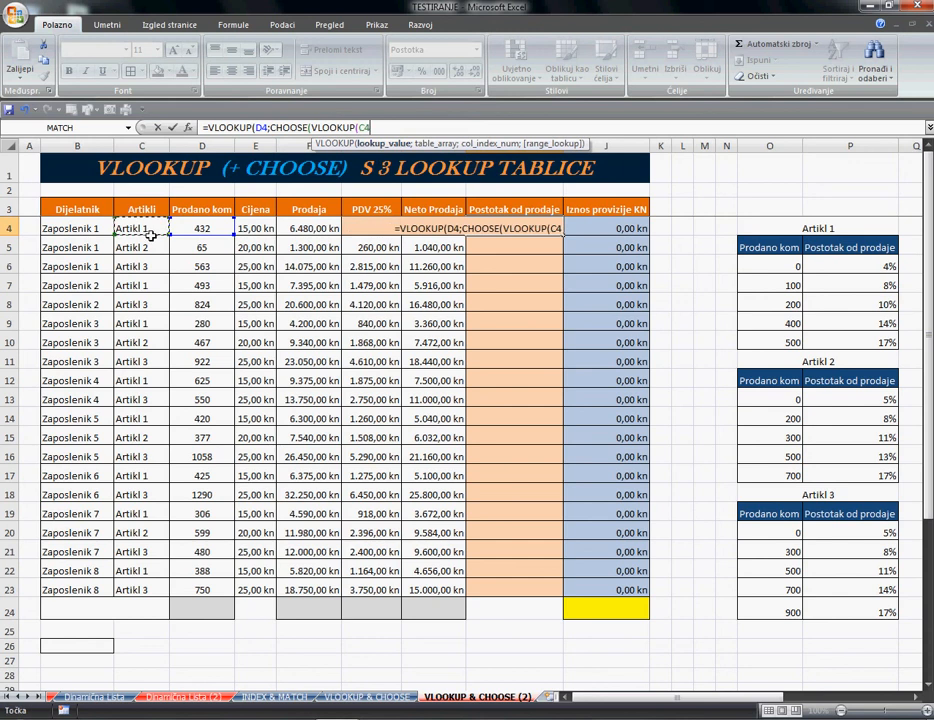
pyautogui.write(';')
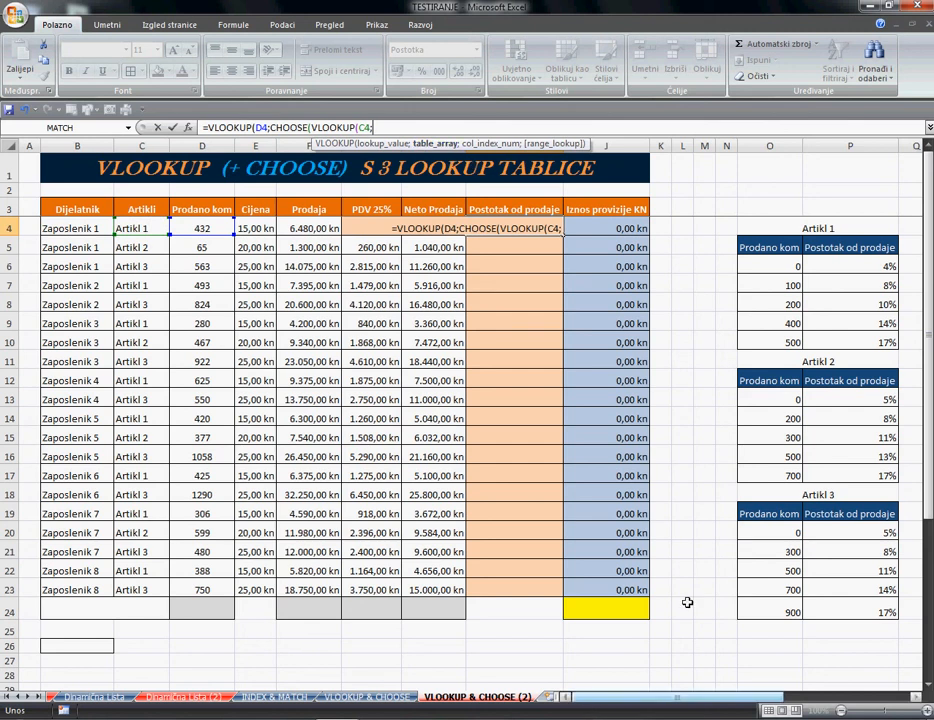
# Step: Set the nested VLOOKUP's table array to the Artikli numbering list as the absolute range $S$5:$T$7
pyautogui.moveTo(588, 703); pyautogui.dragTo(668, 705)
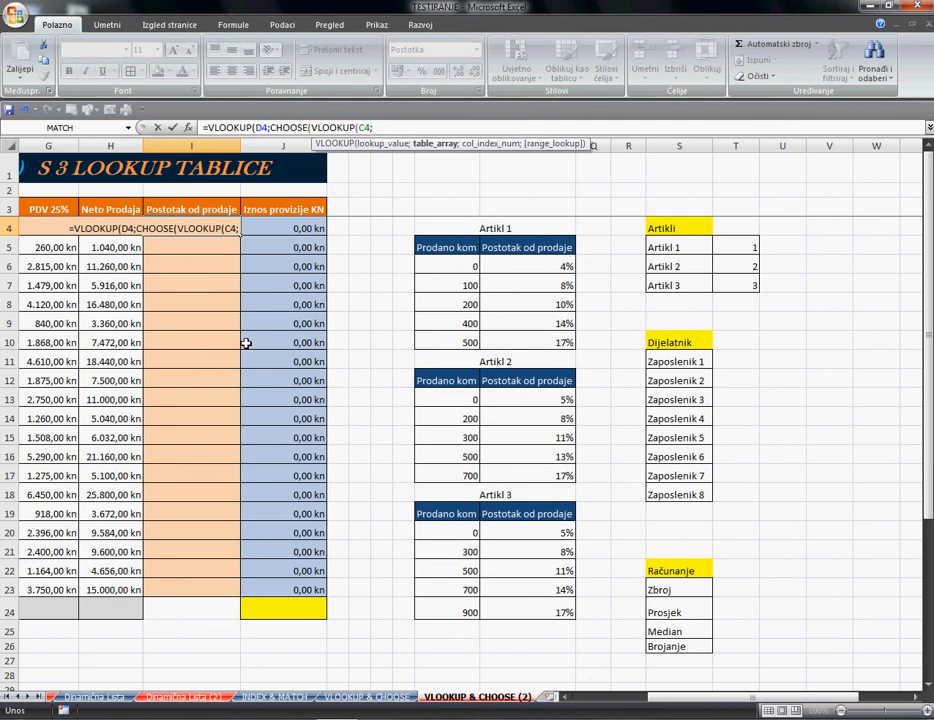
pyautogui.moveTo(673, 253); pyautogui.dragTo(741, 288)
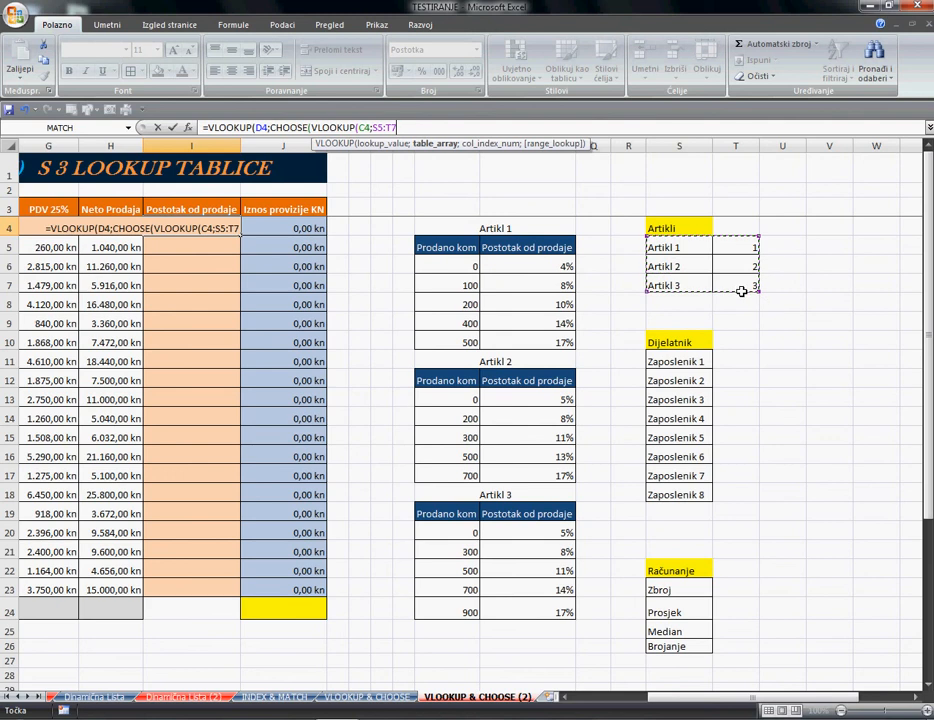
pyautogui.press('F4')
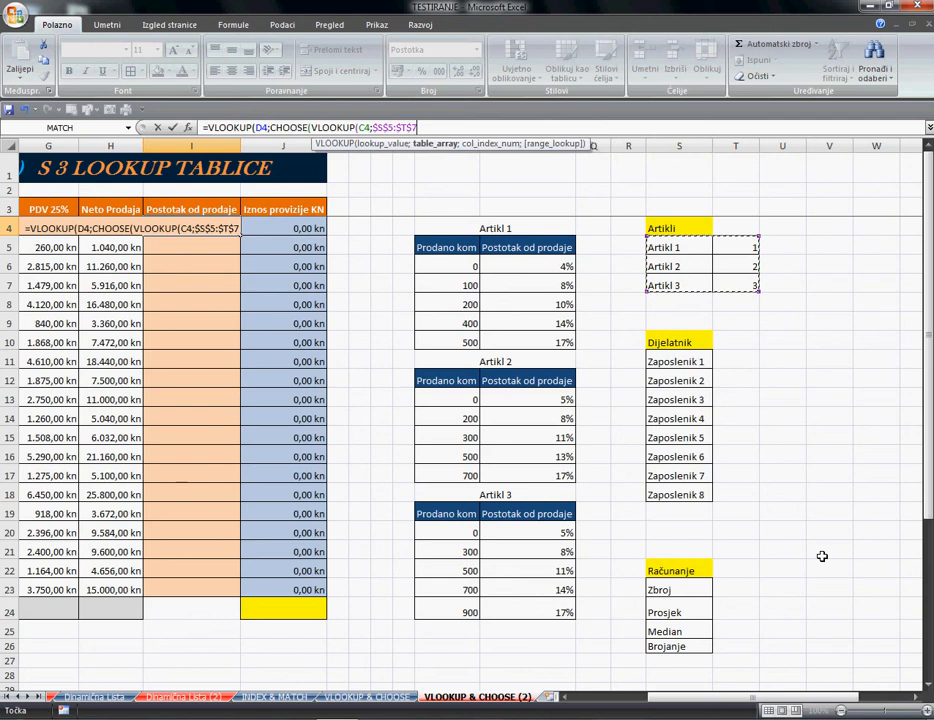
pyautogui.moveTo(826, 705); pyautogui.dragTo(740, 705)
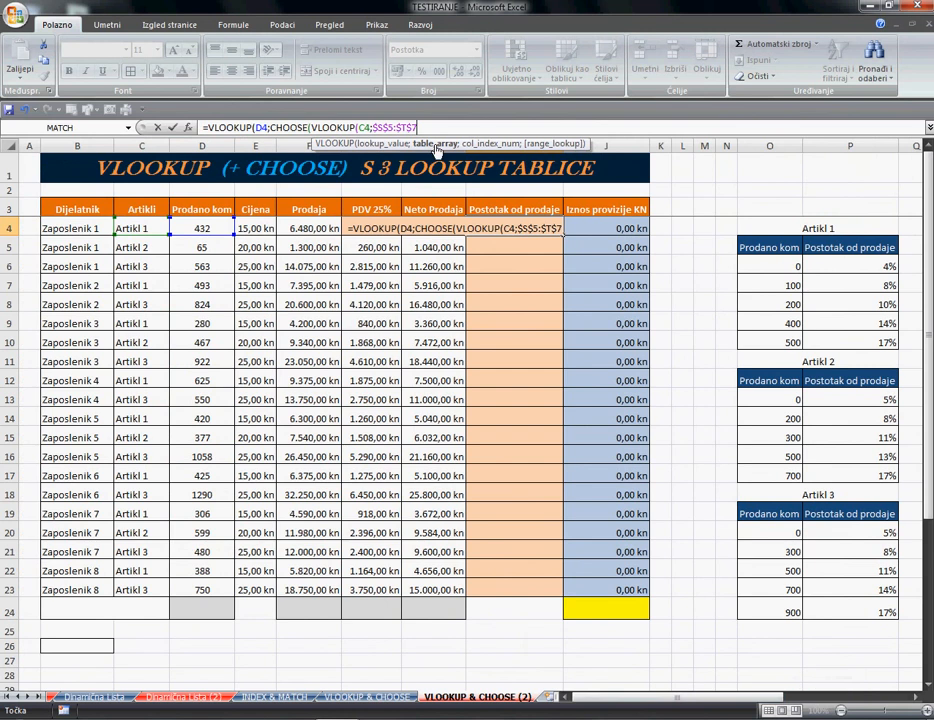
pyautogui.write(';')
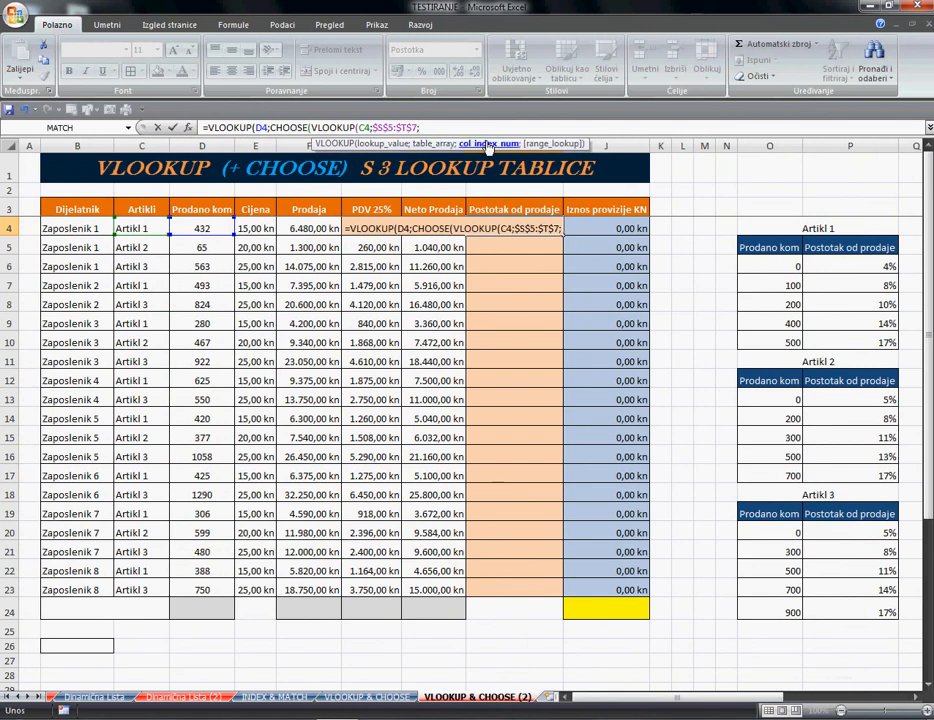
# Step: Complete the nested VLOOKUP with column index 2 and range lookup 0, and close CHOOSE's index number argument
pyautogui.moveTo(605, 703); pyautogui.dragTo(688, 705)
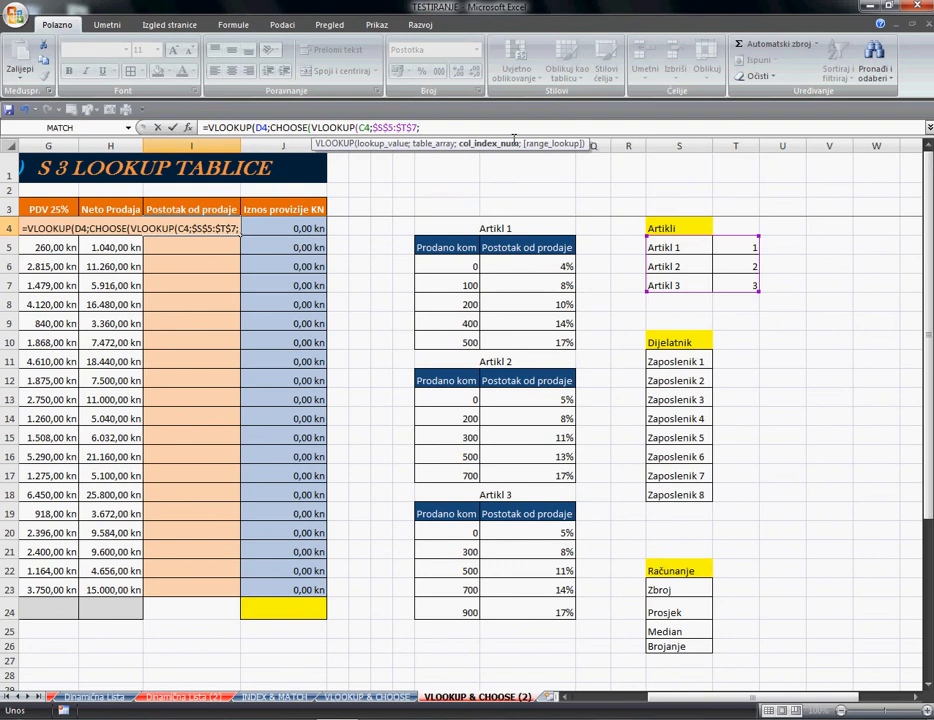
pyautogui.write('2')
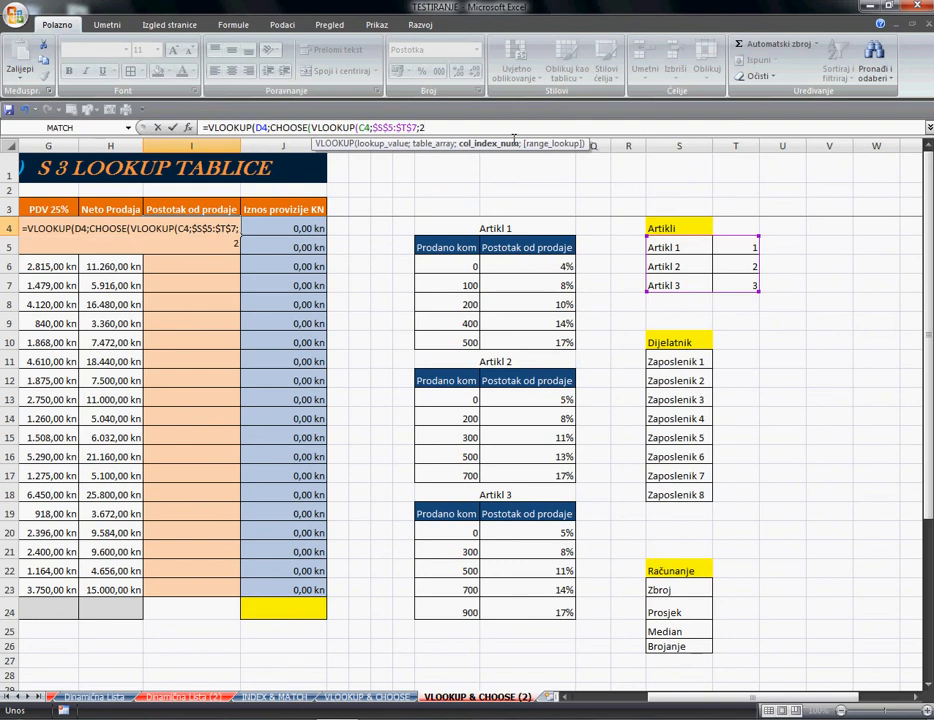
pyautogui.write(';0')
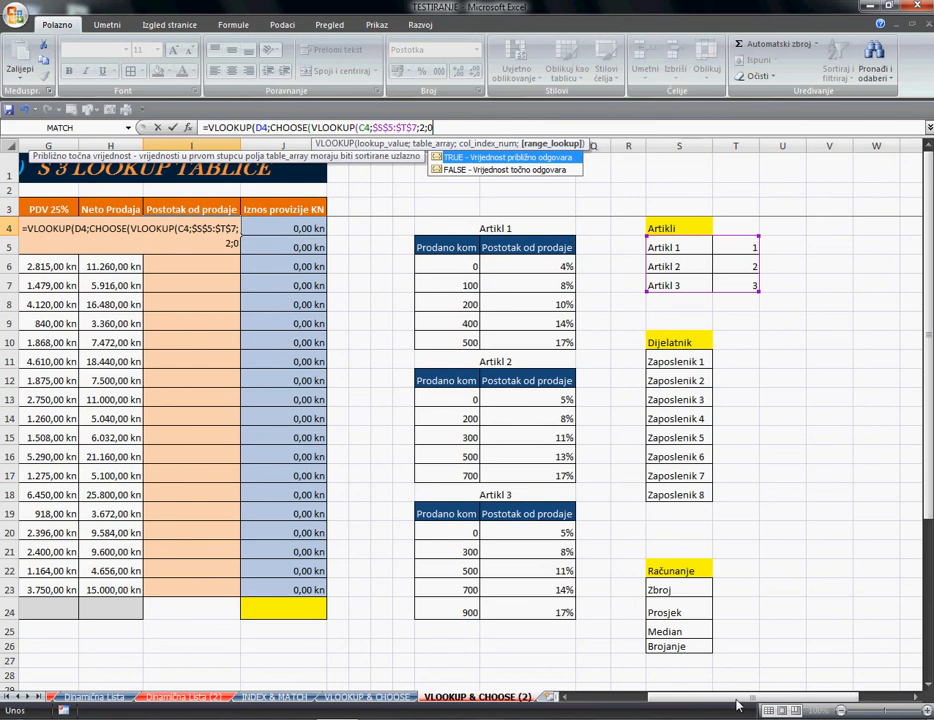
pyautogui.moveTo(734, 703); pyautogui.dragTo(607, 700)
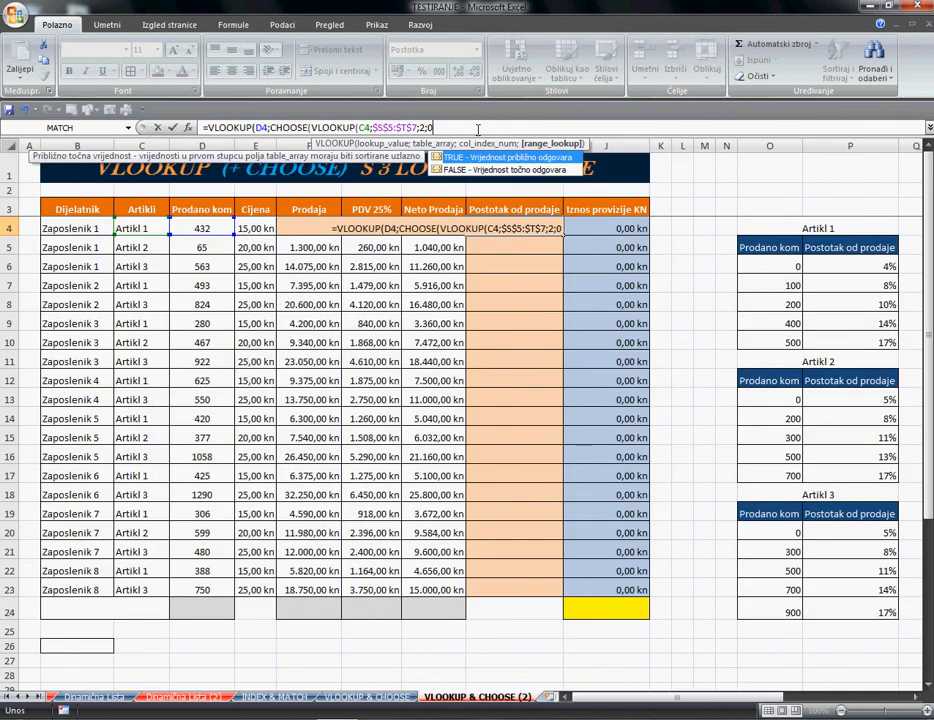
pyautogui.write(')')
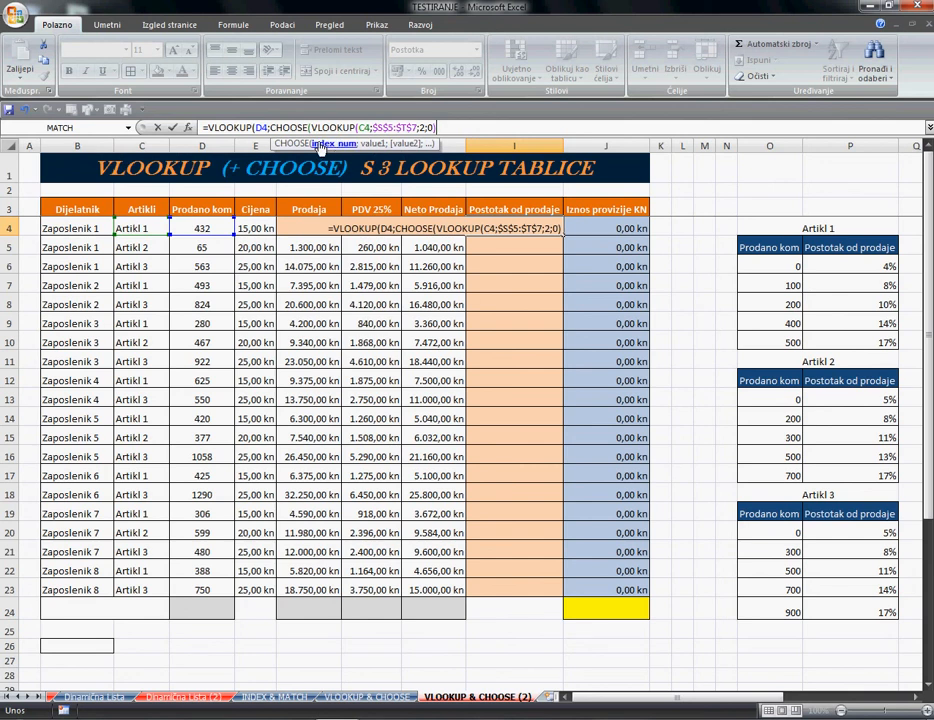
pyautogui.write(';')
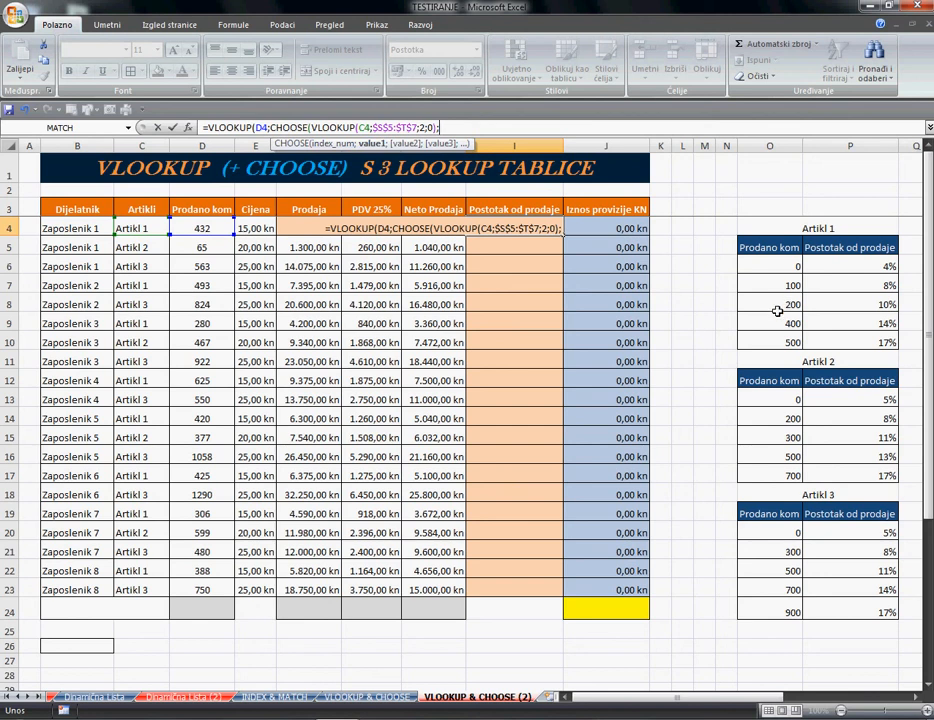
# Step: Set CHOOSE's first two values to the Artikl 1 and Artikl 2 table data as absolute ranges $O$6:$P$10 and $O$13:$P$17
pyautogui.moveTo(769, 270); pyautogui.dragTo(875, 343)
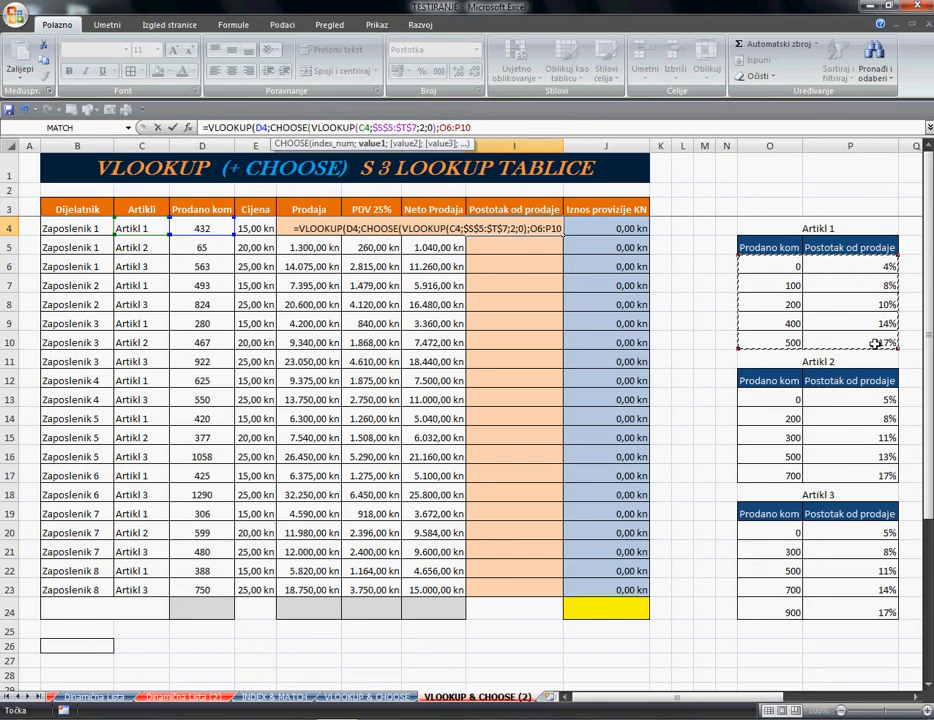
pyautogui.press('F4')
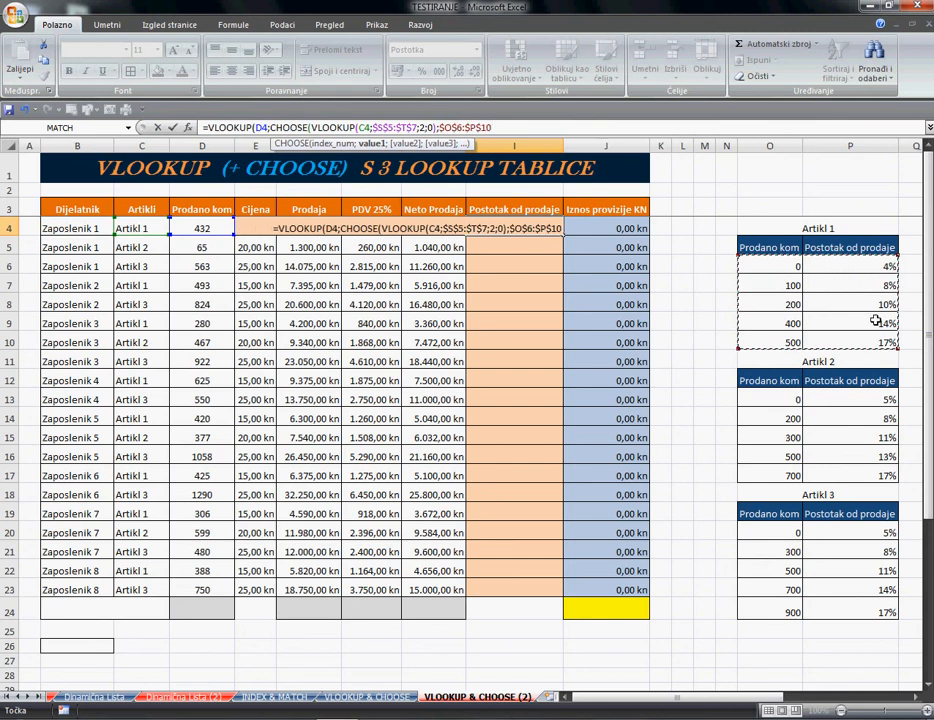
pyautogui.write(';')
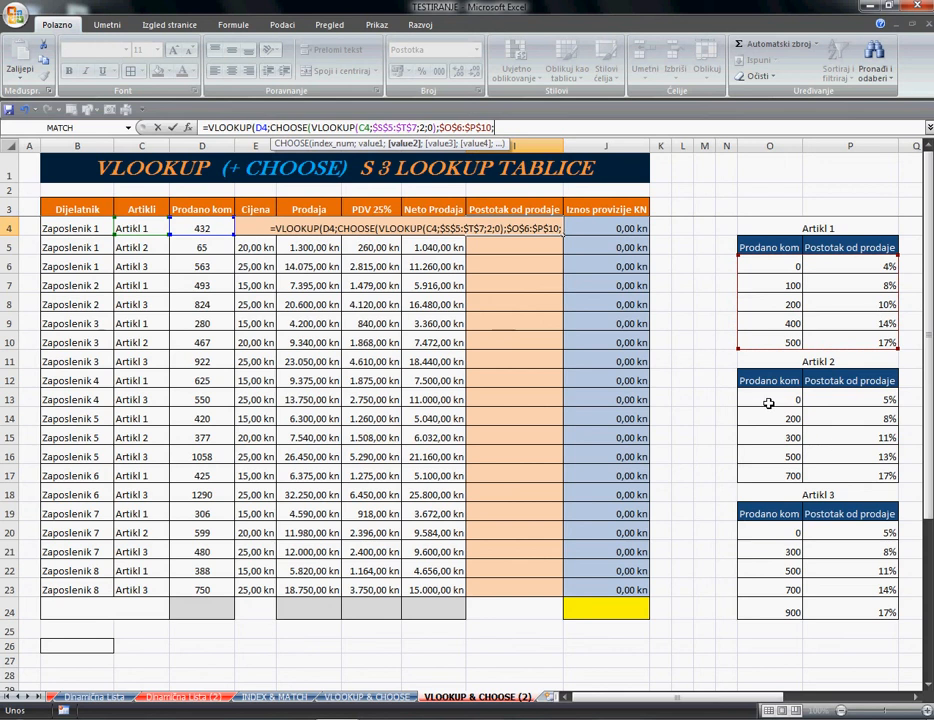
pyautogui.moveTo(769, 402); pyautogui.dragTo(864, 463)
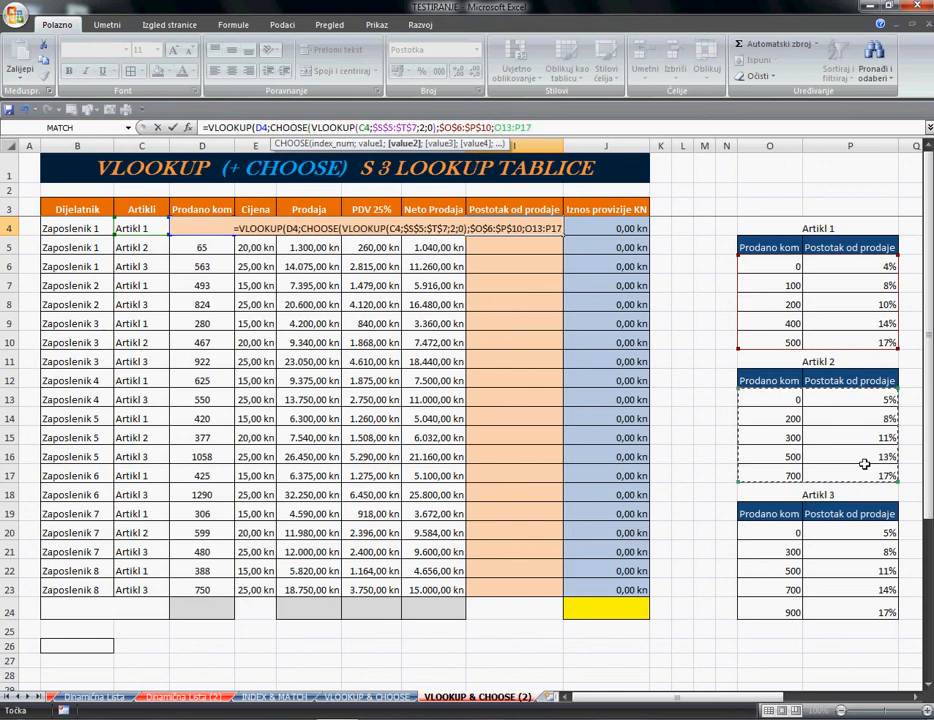
pyautogui.press('F4')
pyautogui.write(';')
# Step: Set CHOOSE's third value to the Artikl 3 table data as the absolute range $O$20:$P$24 and close the CHOOSE function
pyautogui.moveTo(780, 534); pyautogui.dragTo(869, 613)
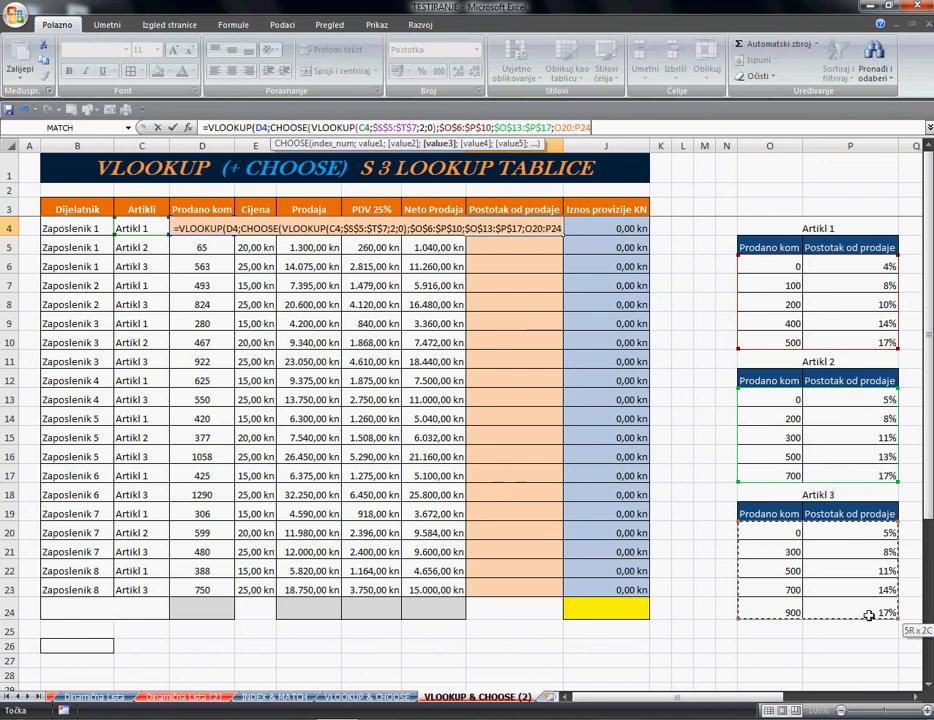
pyautogui.press('F4')
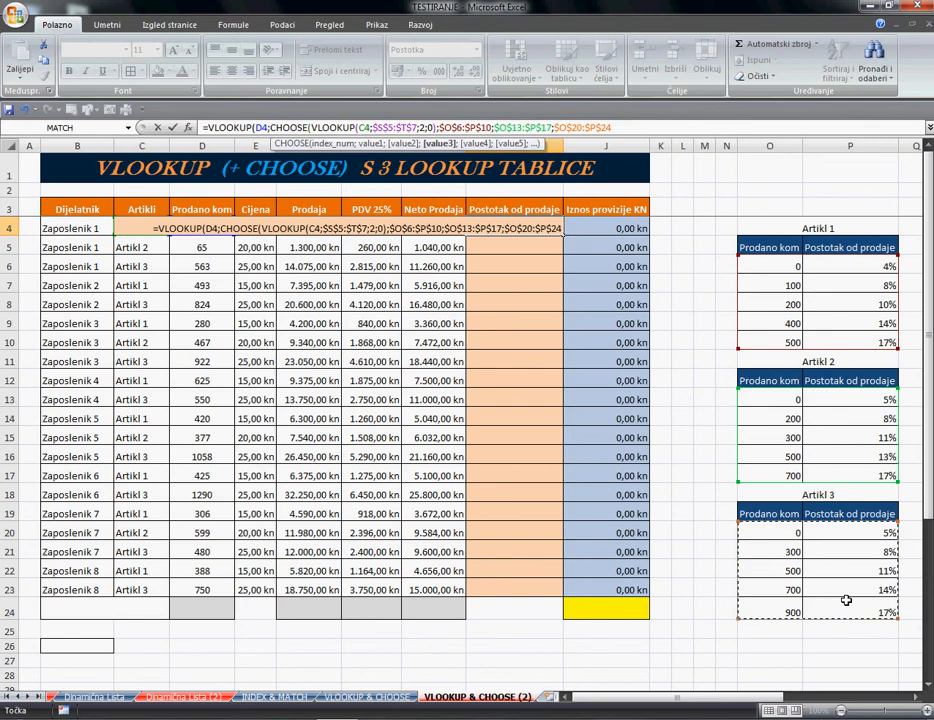
pyautogui.write(';')
pyautogui.press('BackSpace')
pyautogui.write(')')
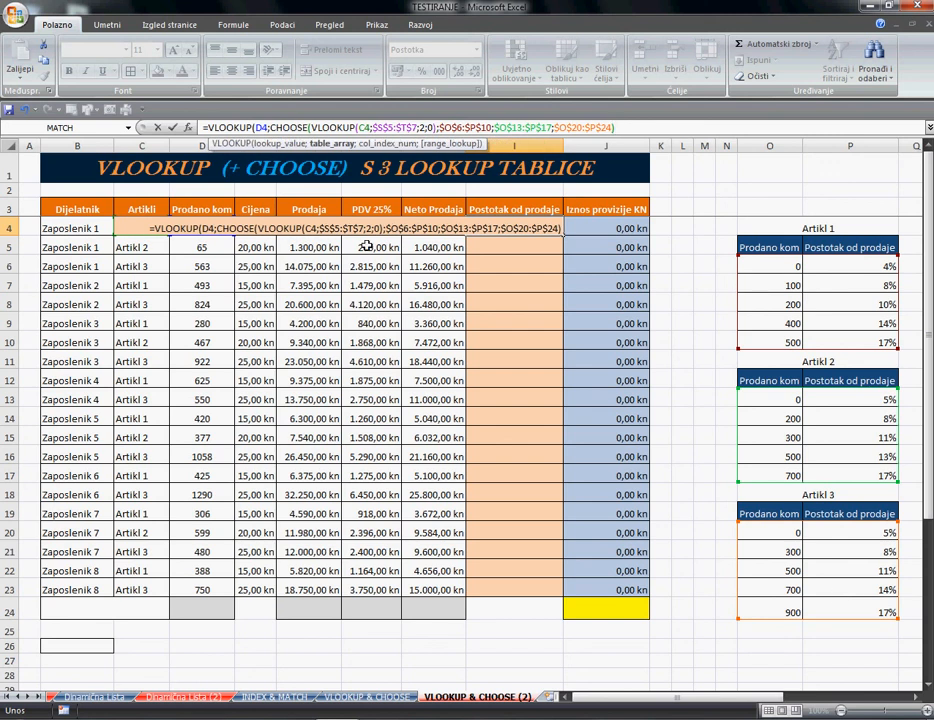
# Step: Complete the outer VLOOKUP with column index 2 and no range lookup argument, and enter the formula in I4
pyautogui.click(276, 146)
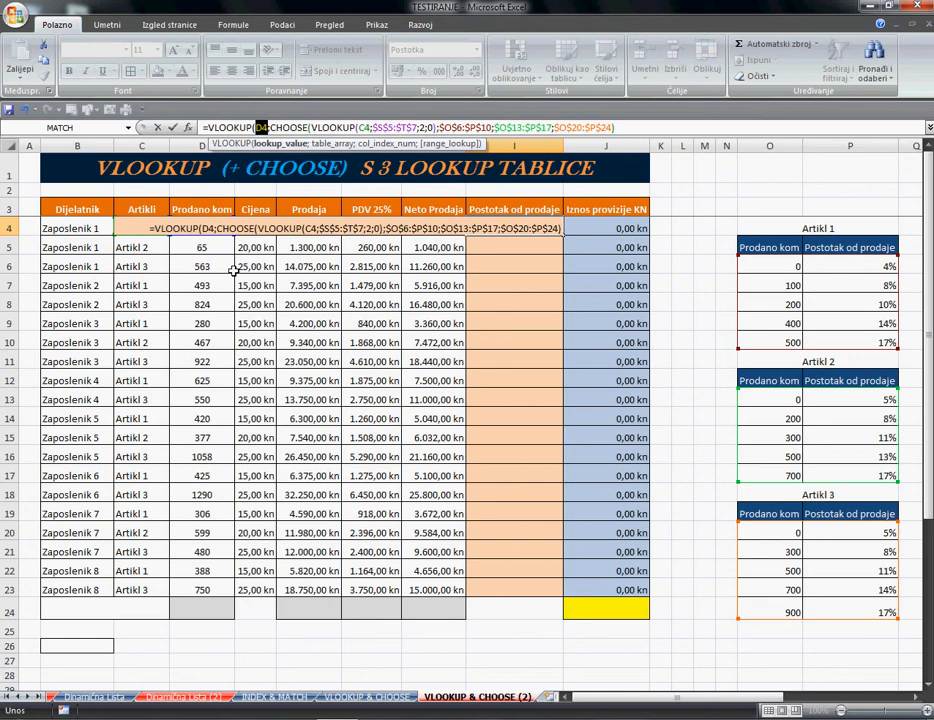
pyautogui.click(327, 145)
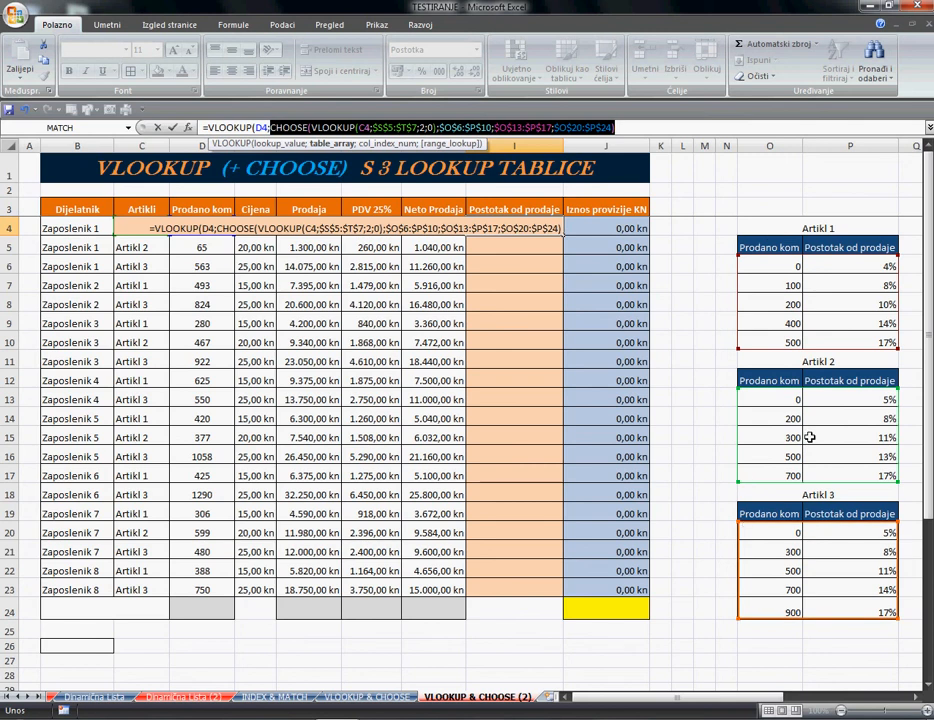
pyautogui.click(621, 127)
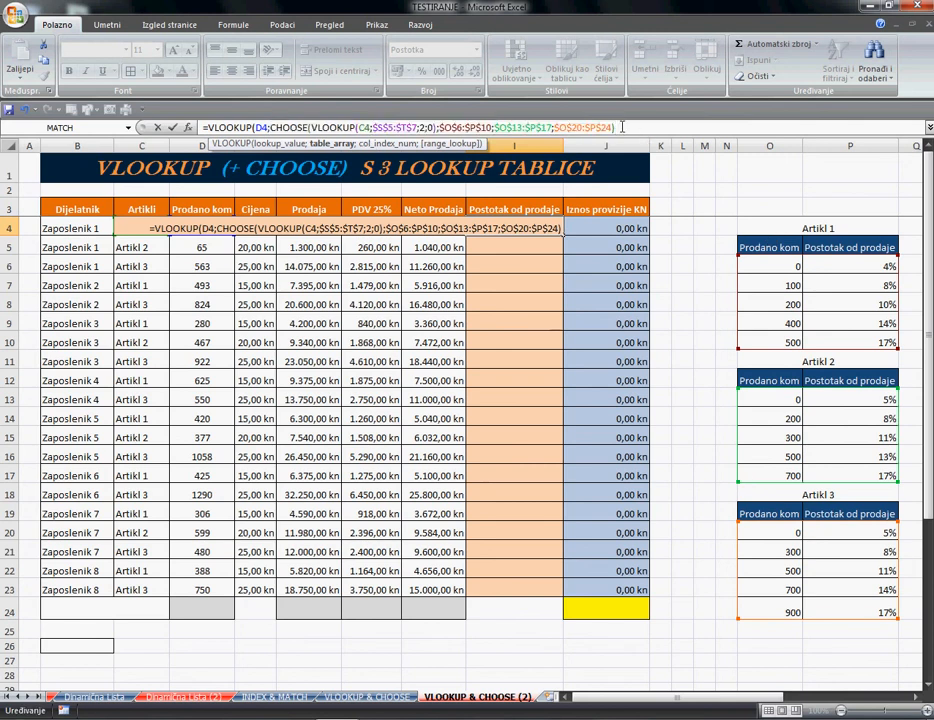
pyautogui.write(';')
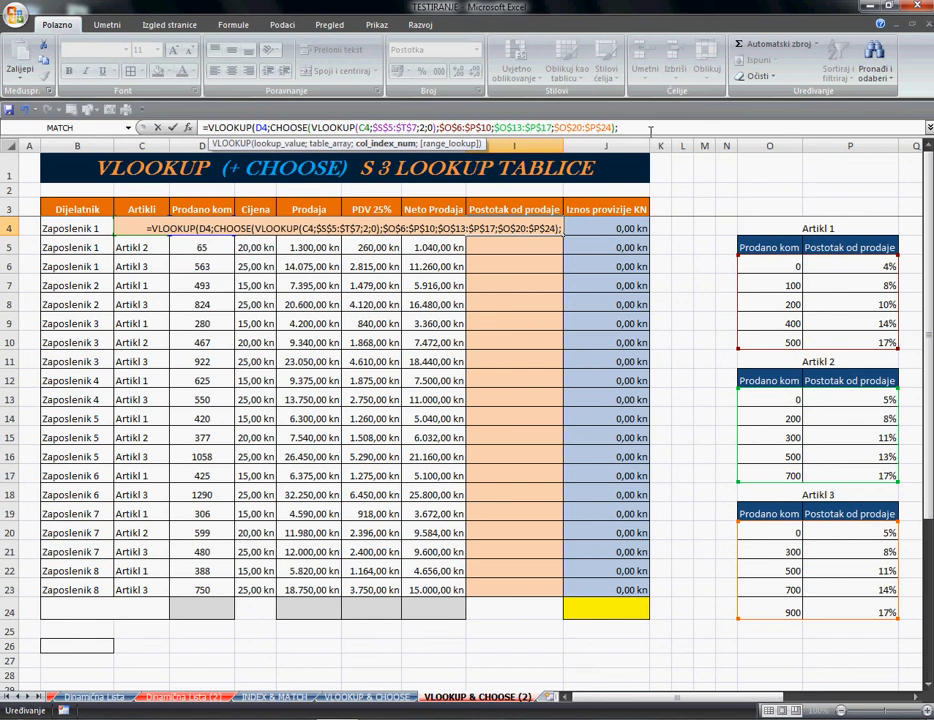
pyautogui.write('2')
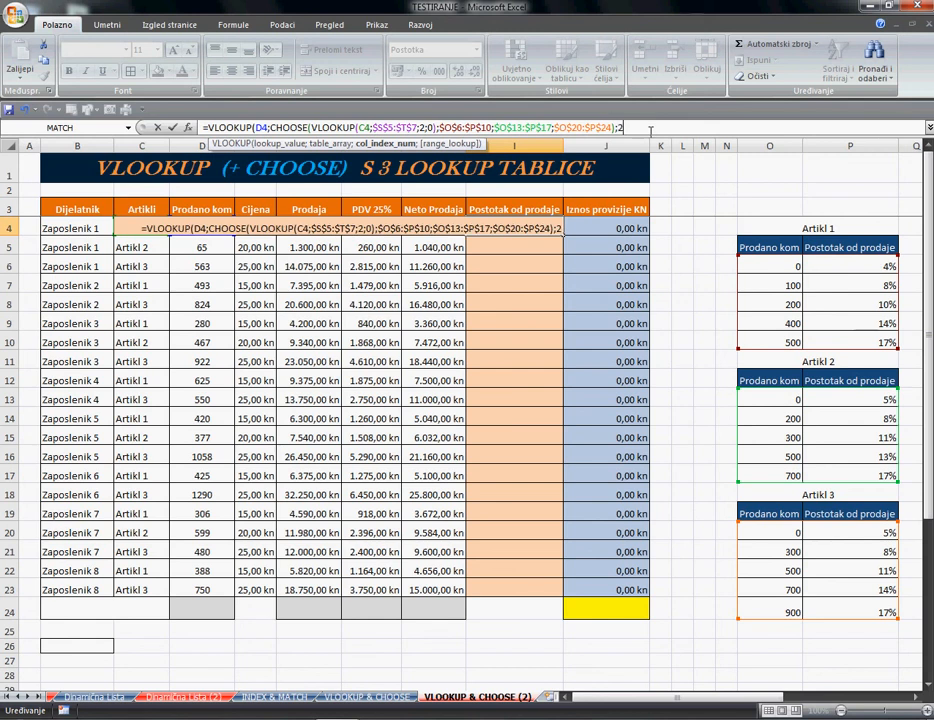
pyautogui.write(';')
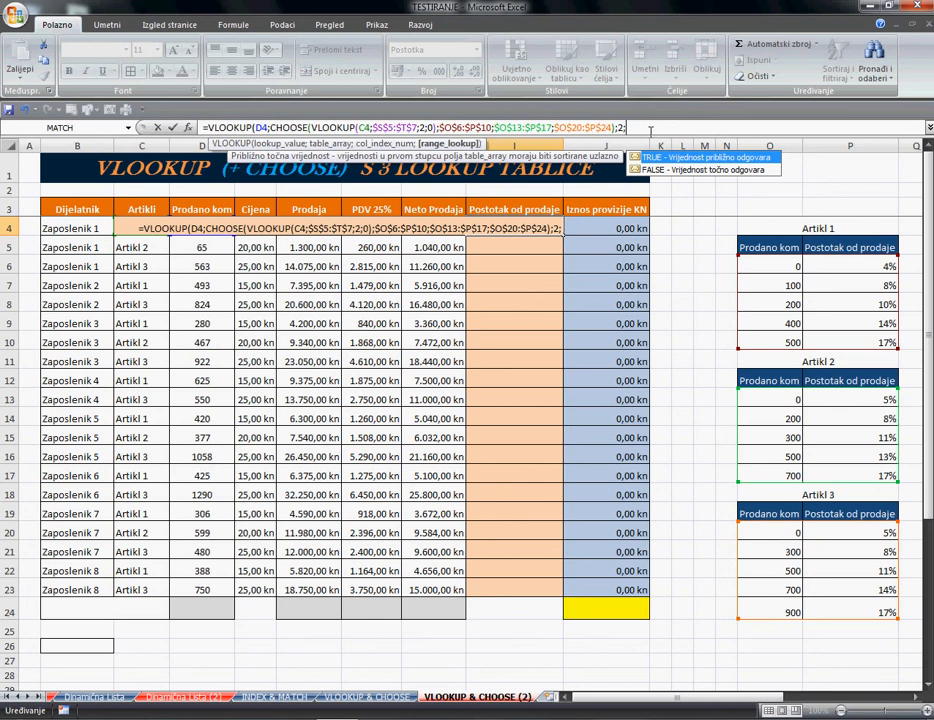
pyautogui.press('BackSpace')
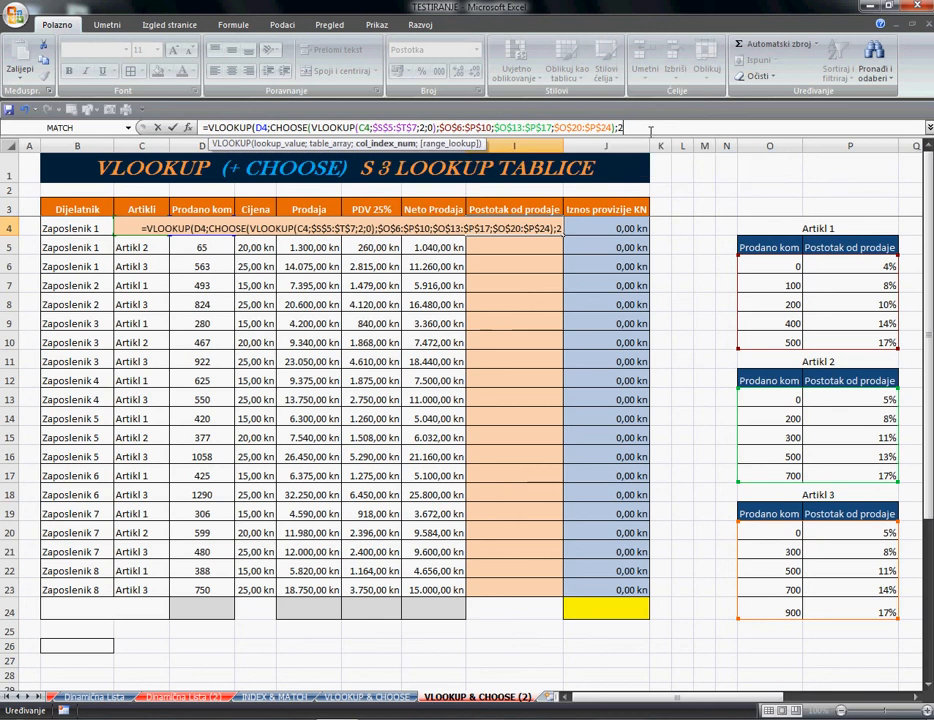
pyautogui.write(')')
pyautogui.press('Return')
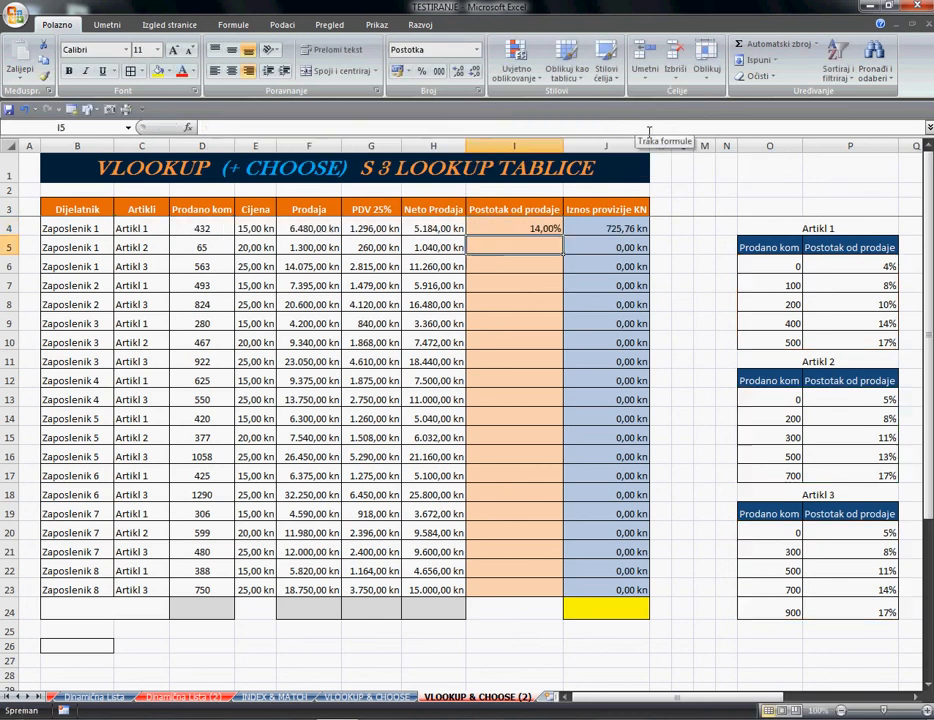
# Step: Copy the commission percentage formula from I4 down through I23
pyautogui.click(538, 229)
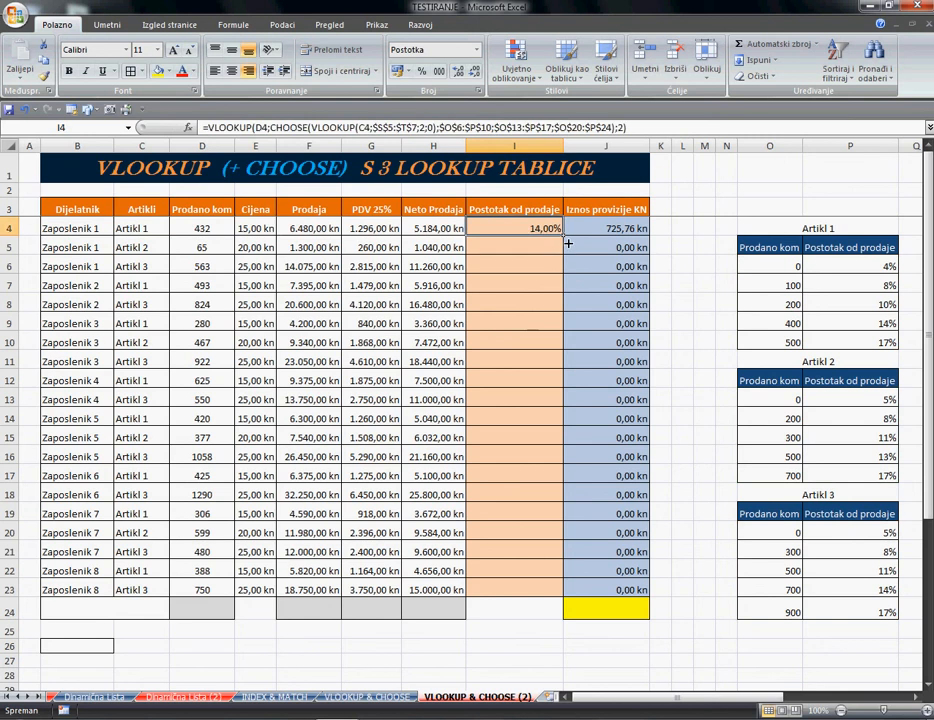
pyautogui.moveTo(565, 238); pyautogui.dragTo(572, 592)
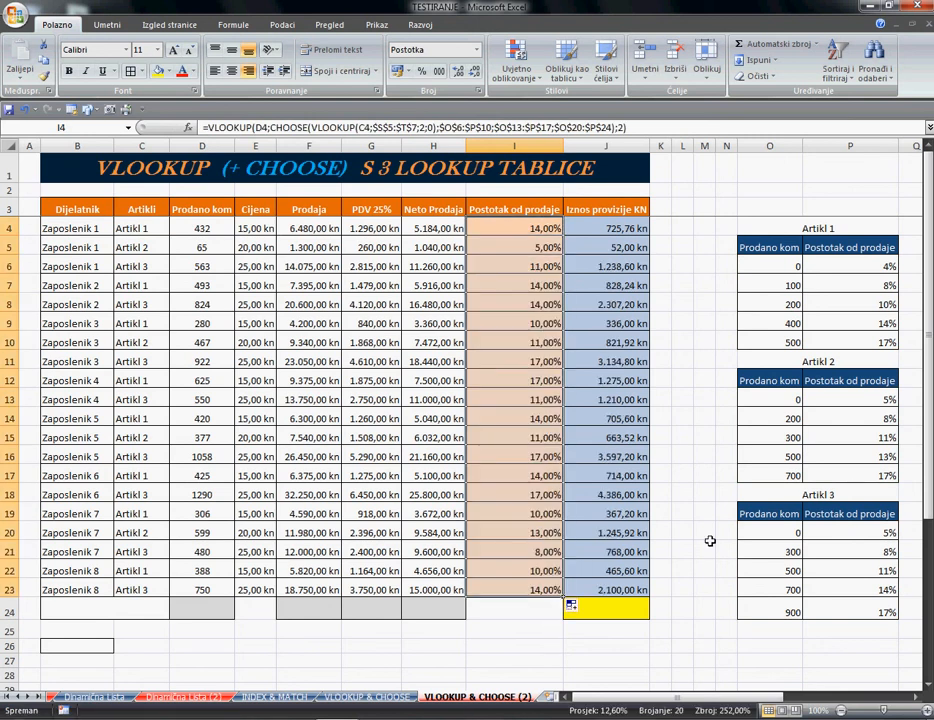
pyautogui.click(686, 230)
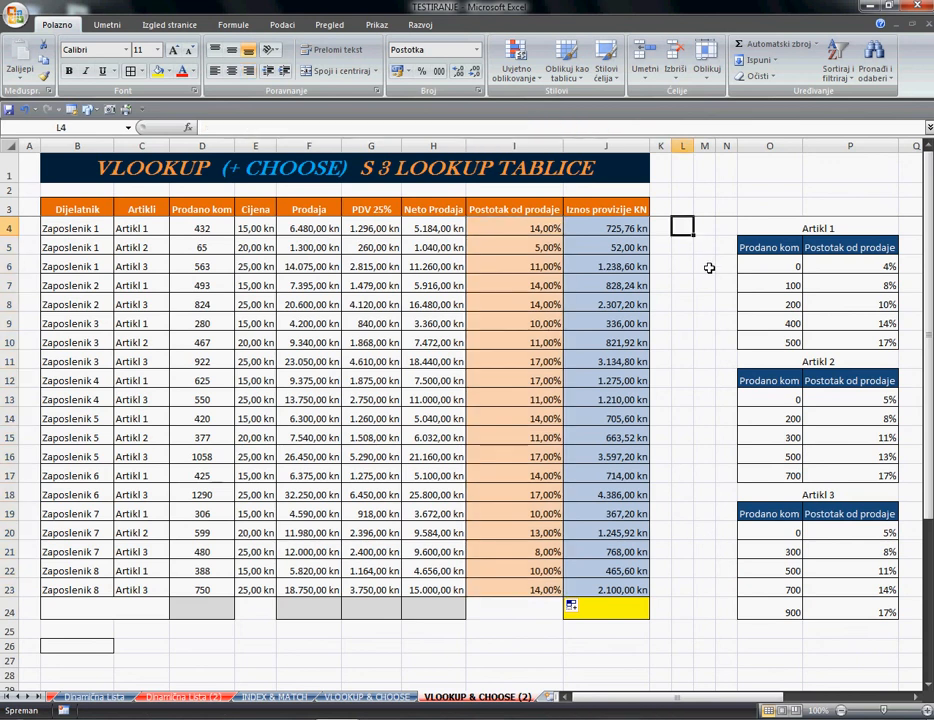
pyautogui.click(706, 264)
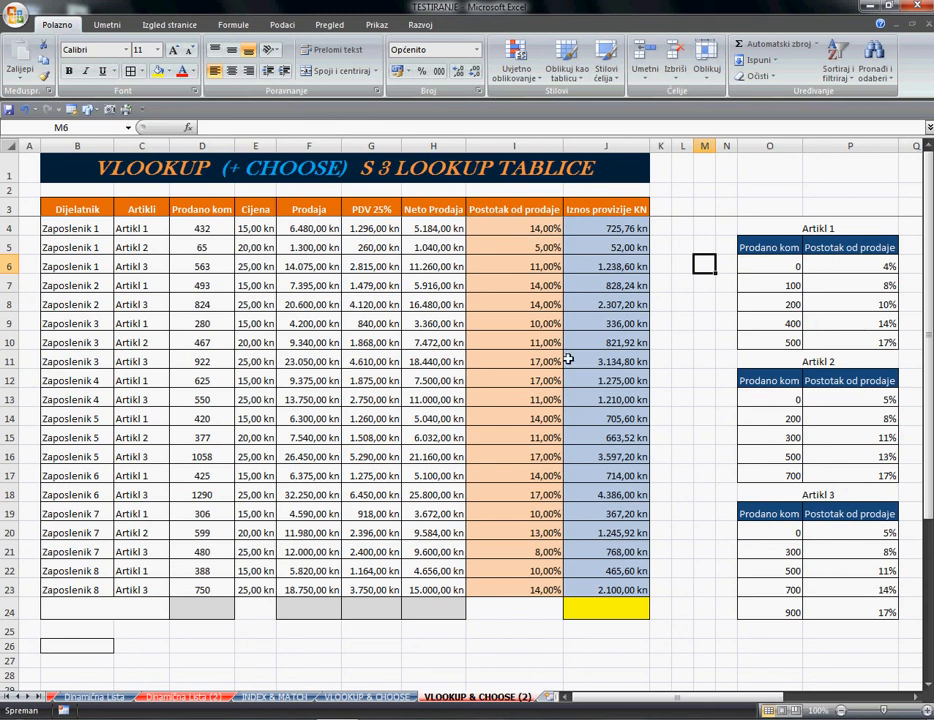
pyautogui.click(691, 305)
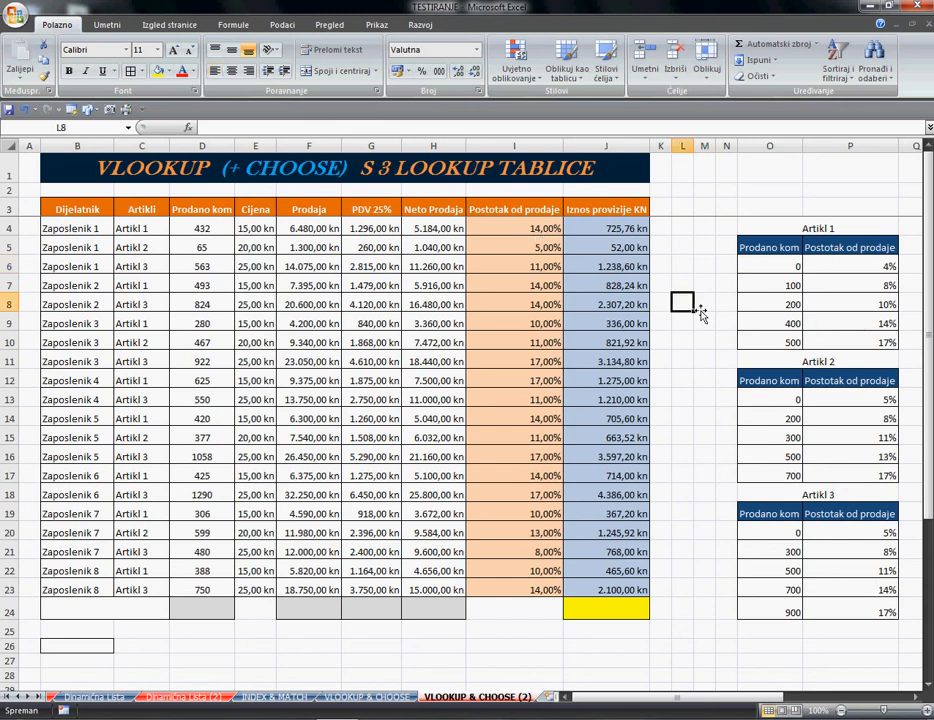
pyautogui.click(697, 260)
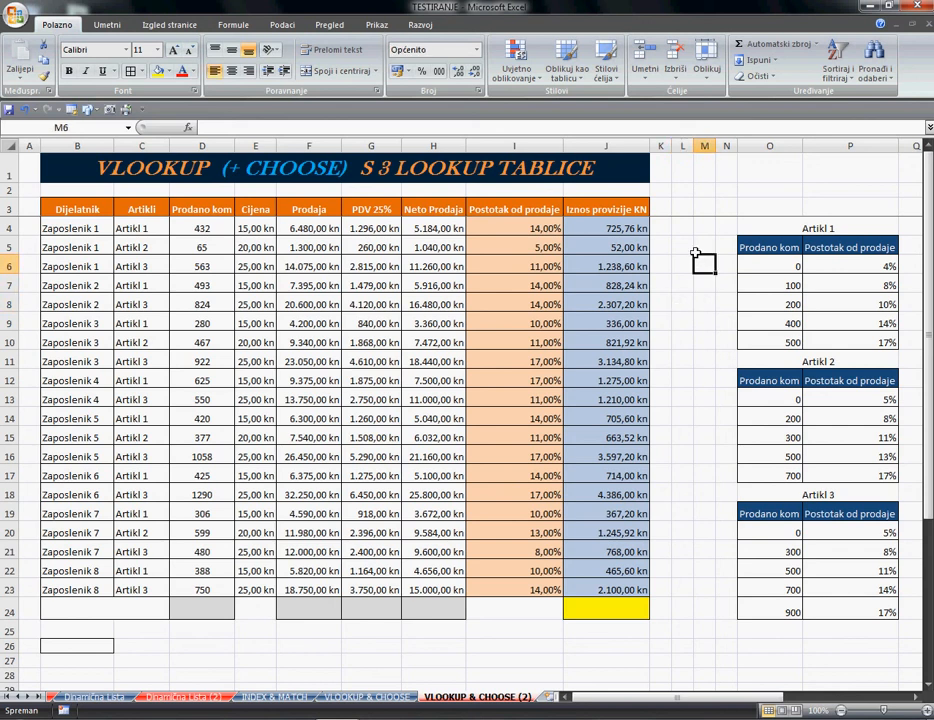
pyautogui.click(689, 247)
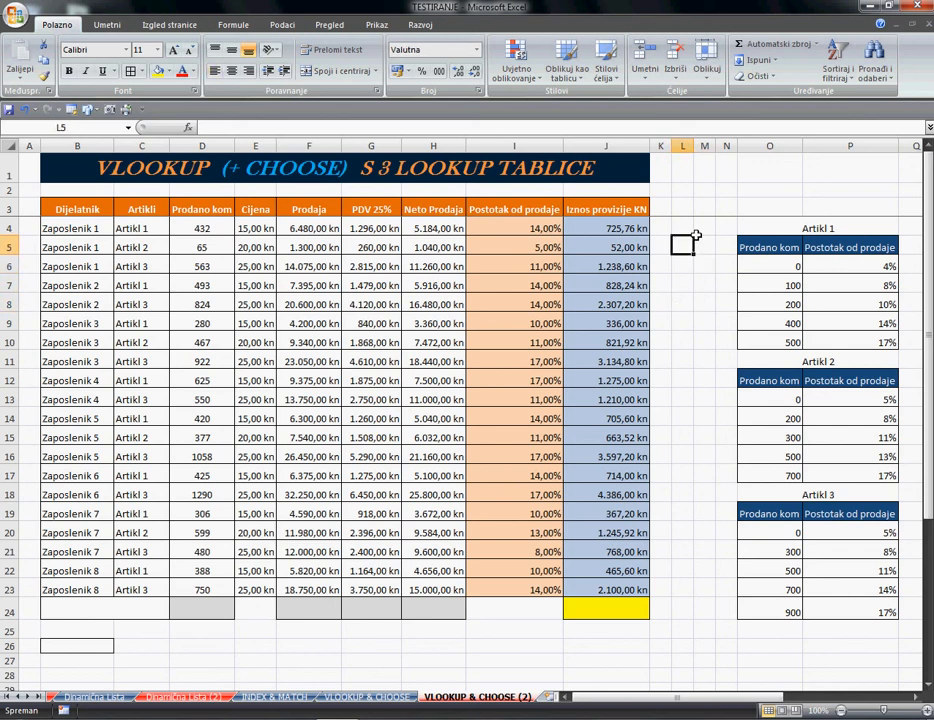
pyautogui.click(690, 230)
pyautogui.click(703, 233)
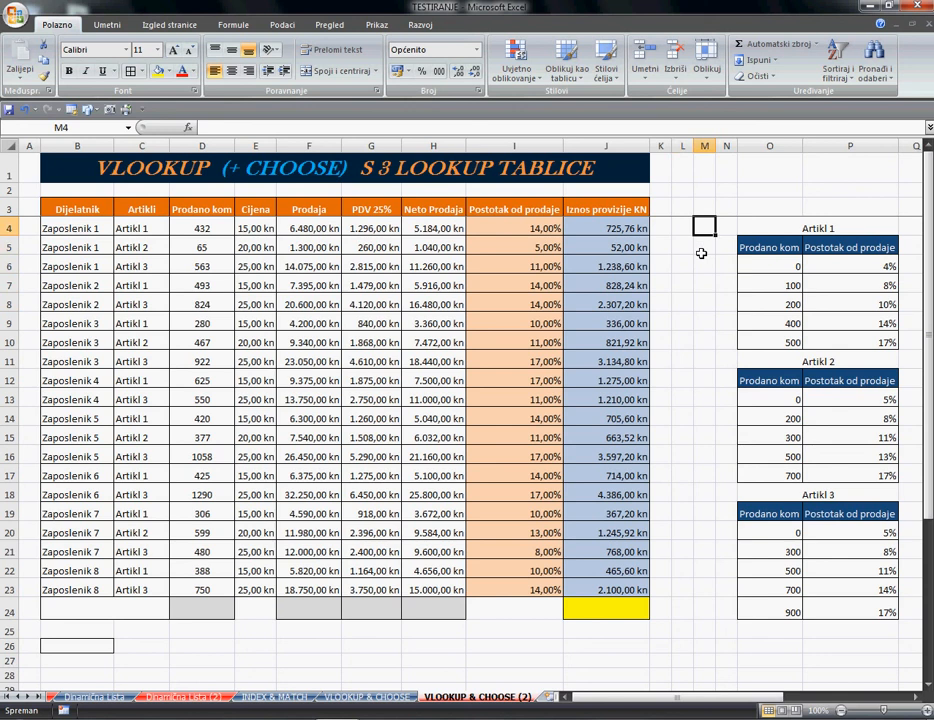
pyautogui.click(699, 250)
pyautogui.click(691, 253)
pyautogui.click(690, 232)
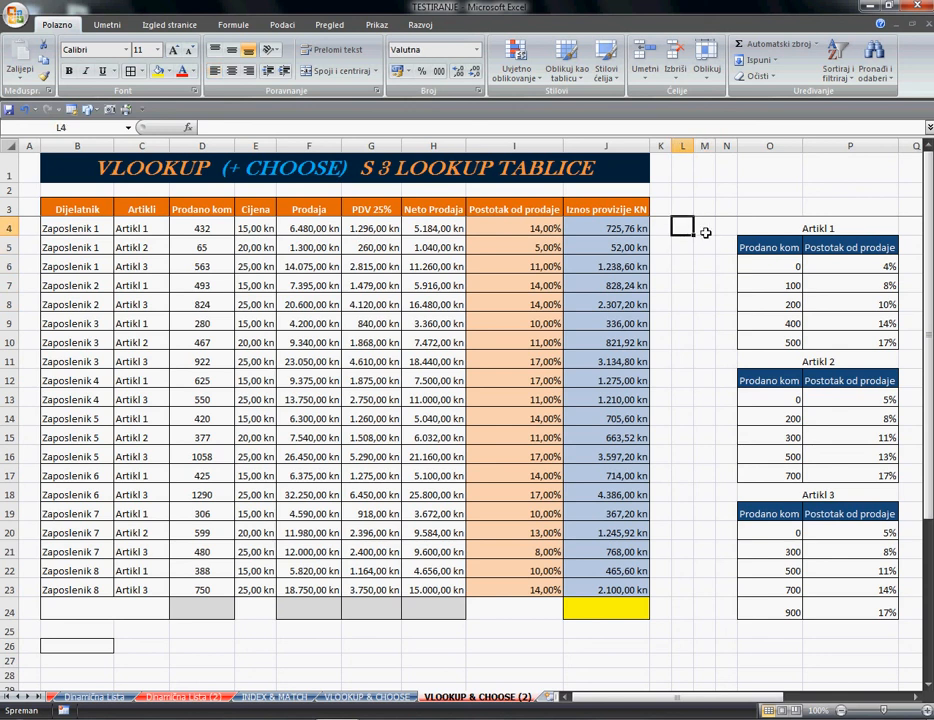
pyautogui.click(705, 231)
pyautogui.click(706, 249)
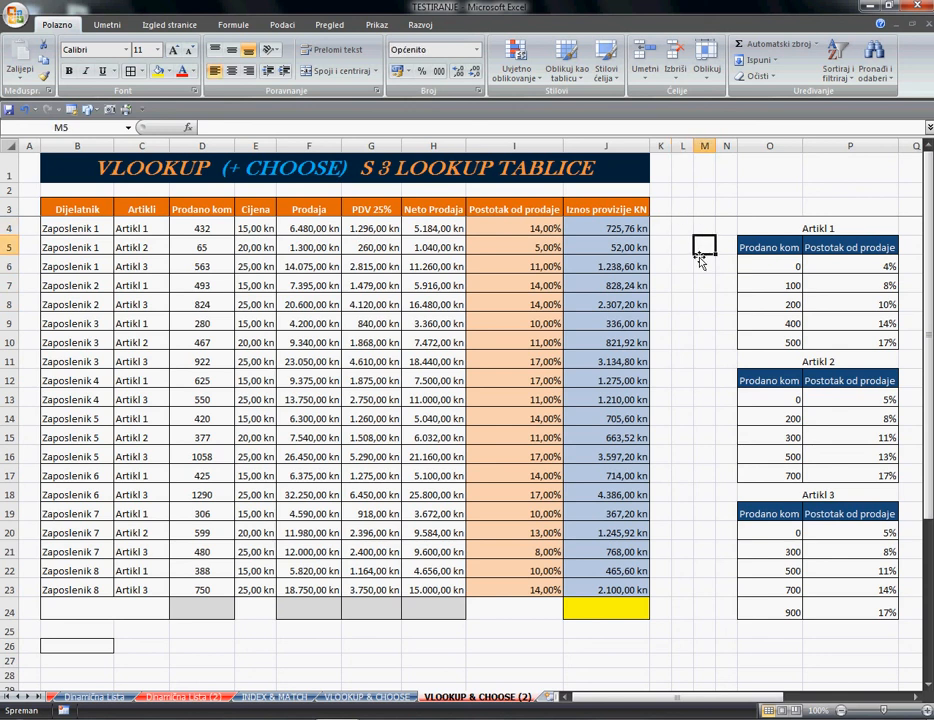
pyautogui.click(684, 230)
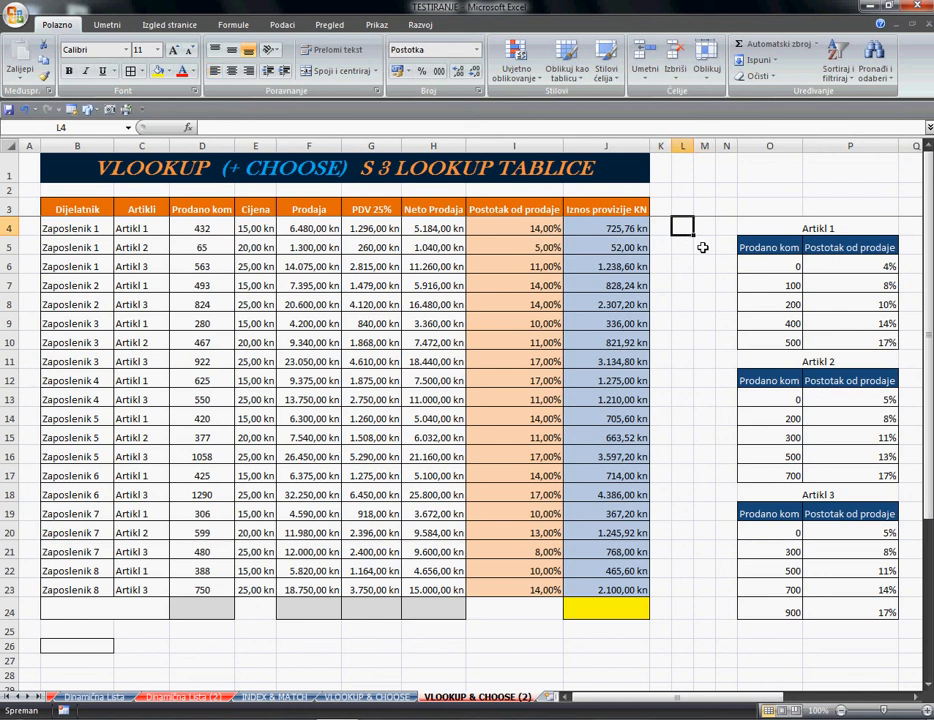
pyautogui.click(705, 246)
pyautogui.click(688, 233)
pyautogui.click(700, 232)
pyautogui.click(687, 241)
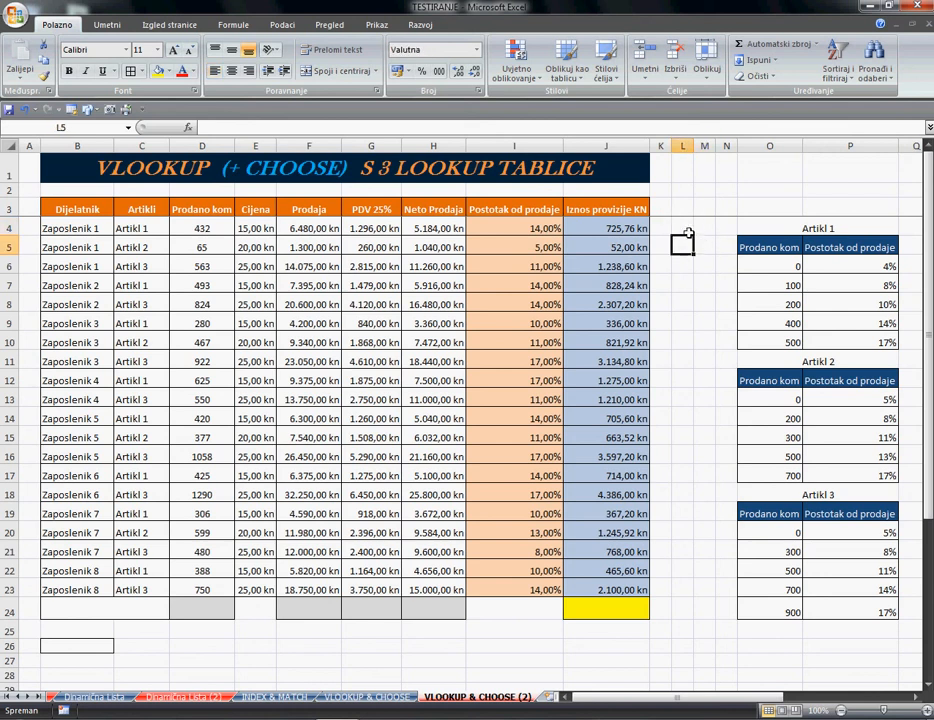
pyautogui.click(708, 253)
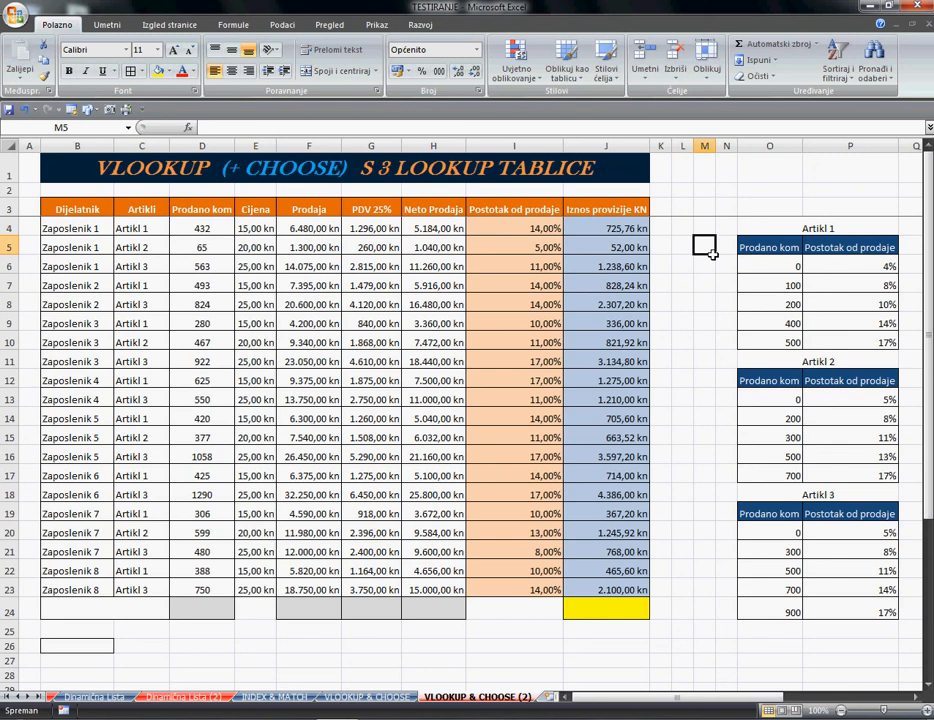
pyautogui.click(683, 268)
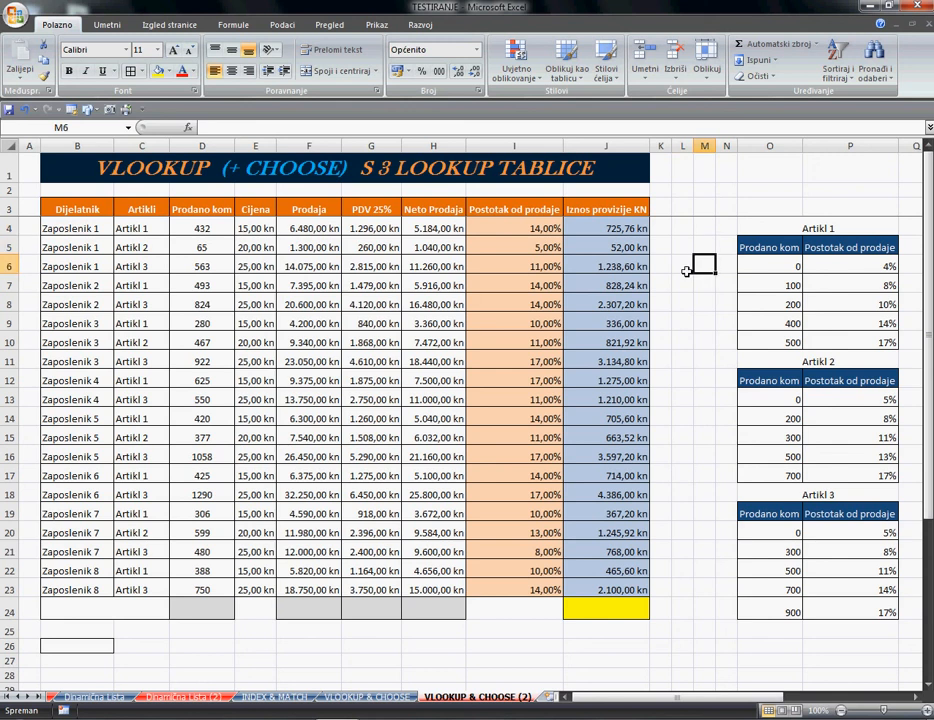
pyautogui.click(704, 268)
pyautogui.click(688, 266)
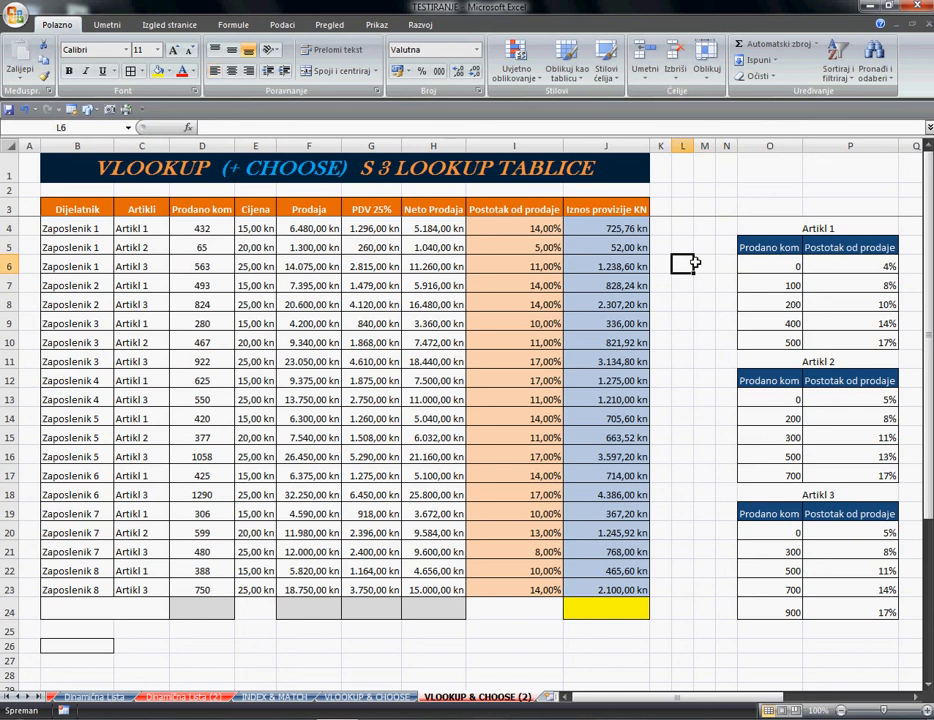
pyautogui.moveTo(690, 269); pyautogui.dragTo(711, 604)
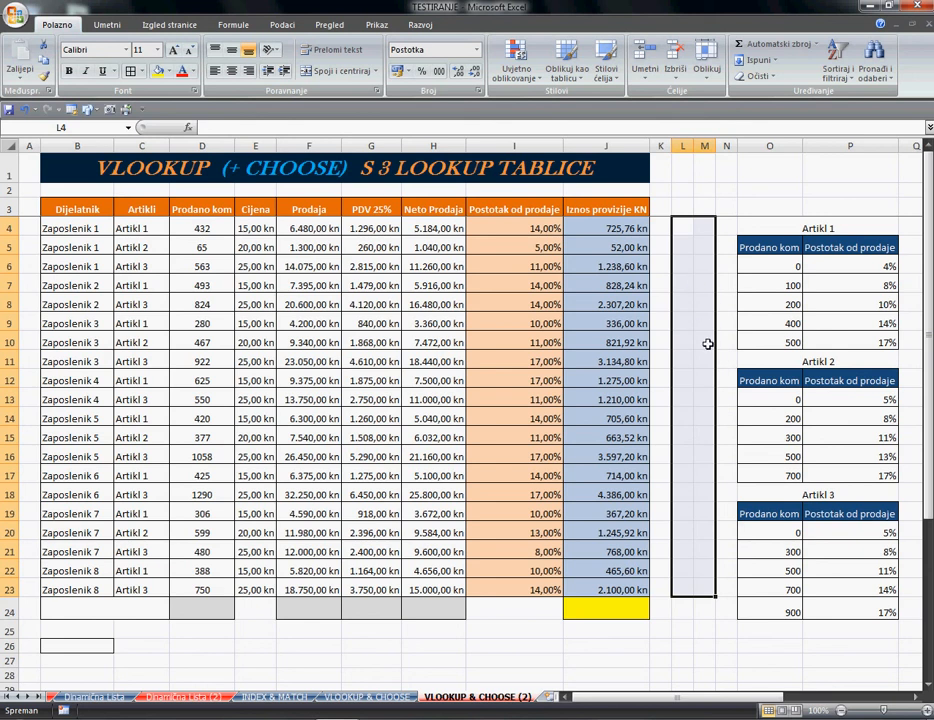
pyautogui.click(690, 250)
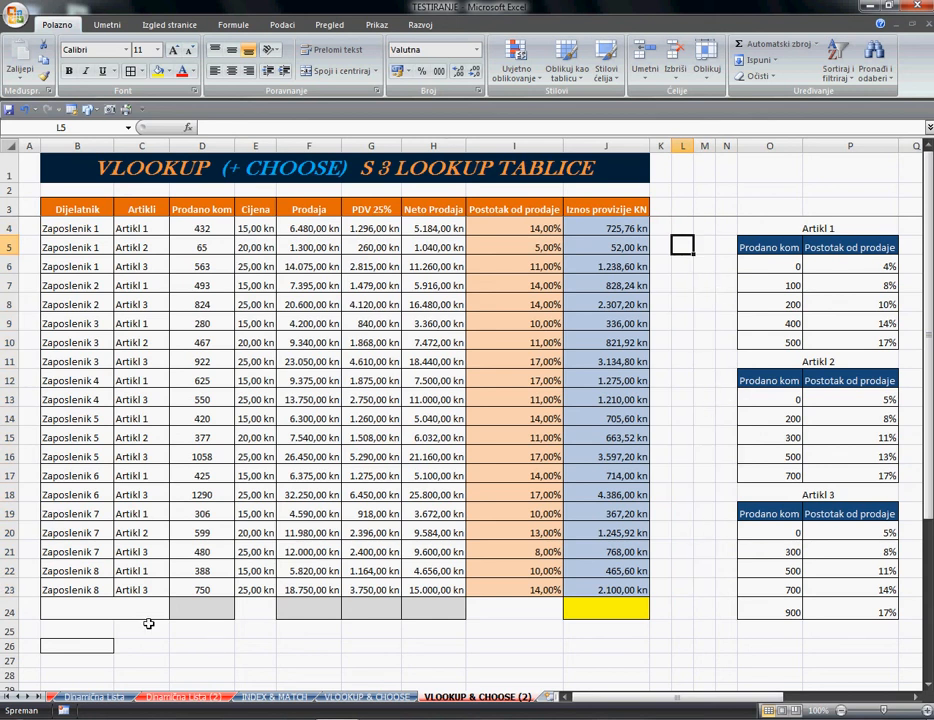
pyautogui.click(199, 646)
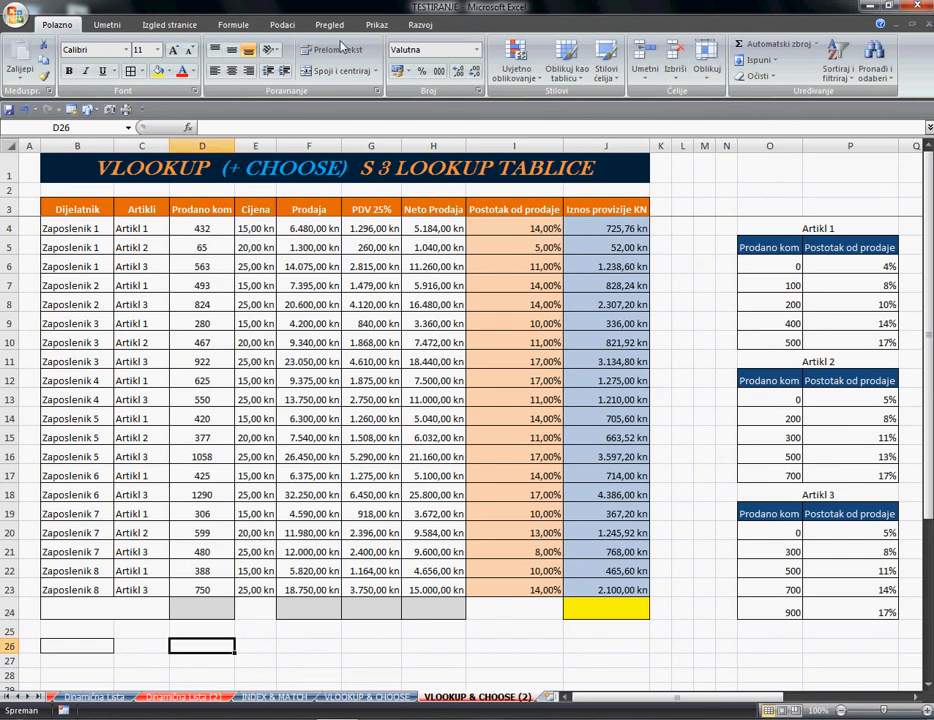
pyautogui.click(378, 26)
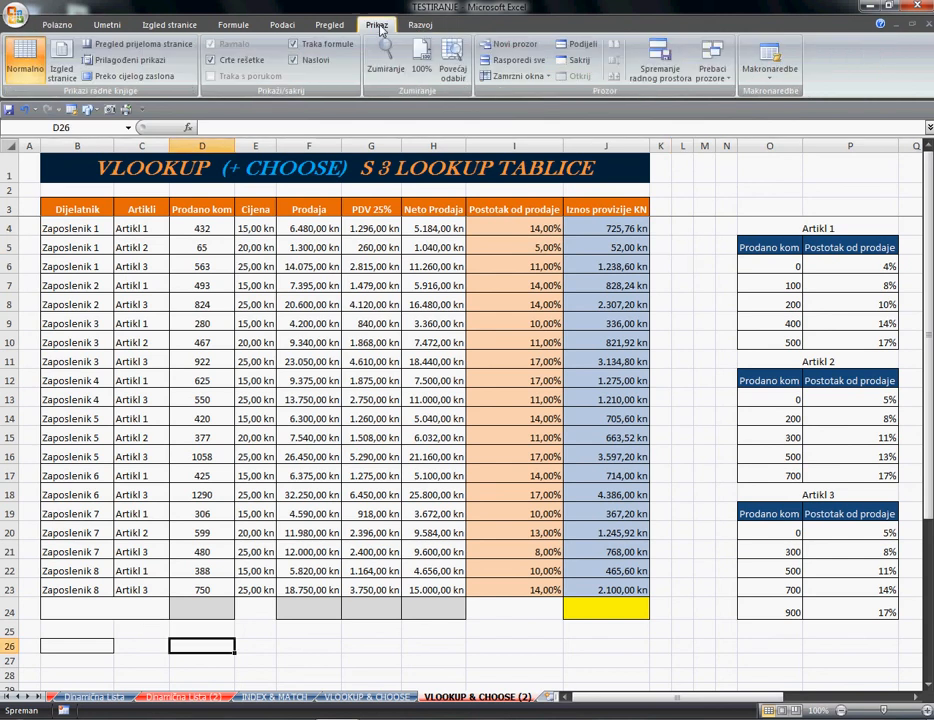
pyautogui.scroll(-1, 290, 55)
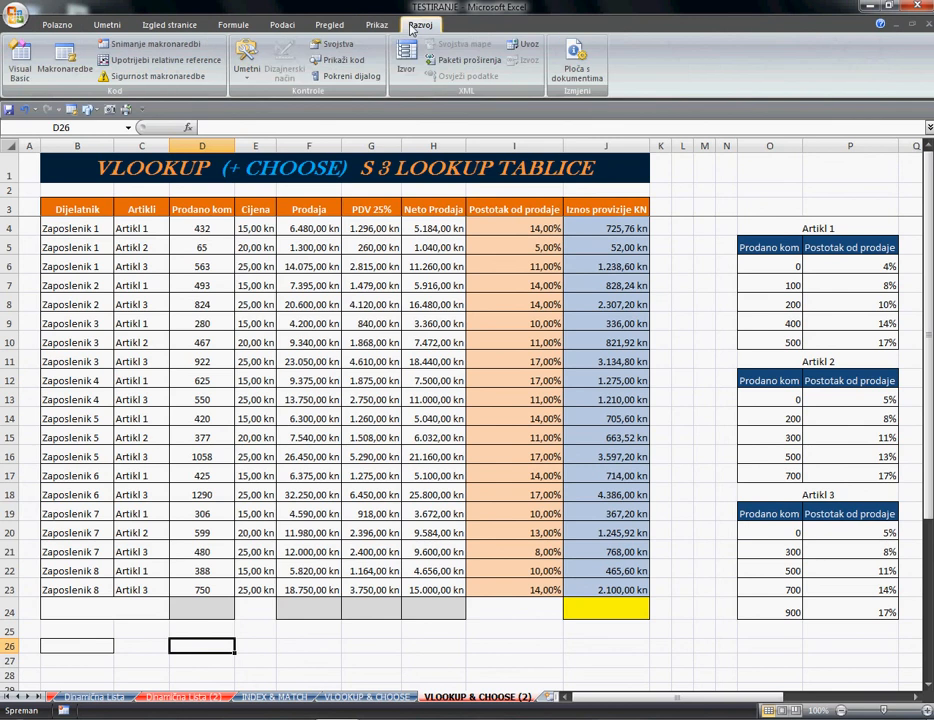
# Step: Insert a combo box form control below the sales table, spanning roughly from D26 to F26
pyautogui.click(247, 85)
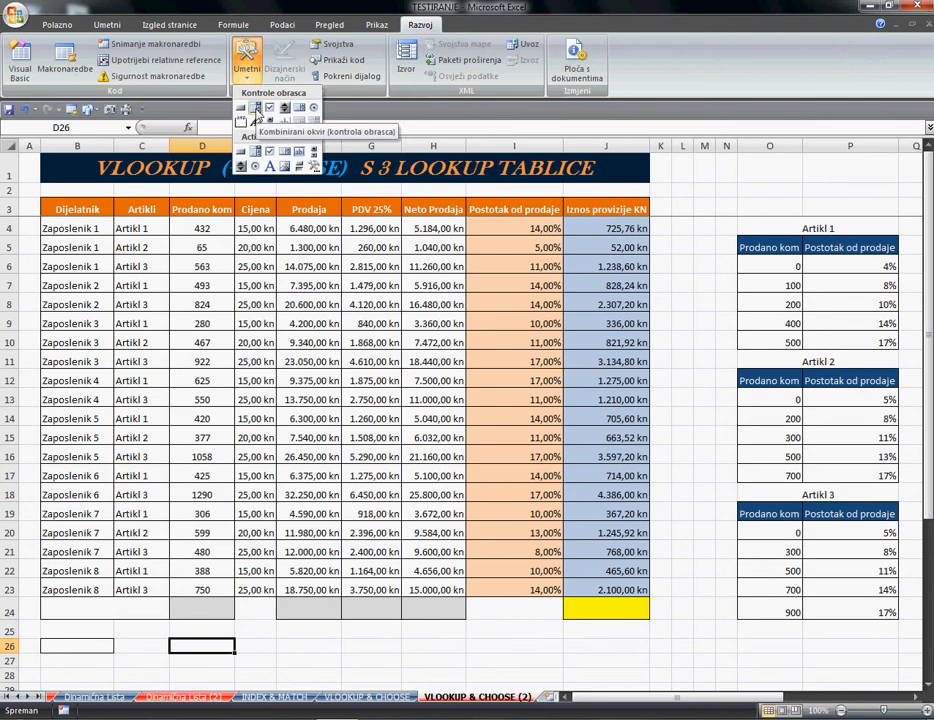
pyautogui.click(255, 108)
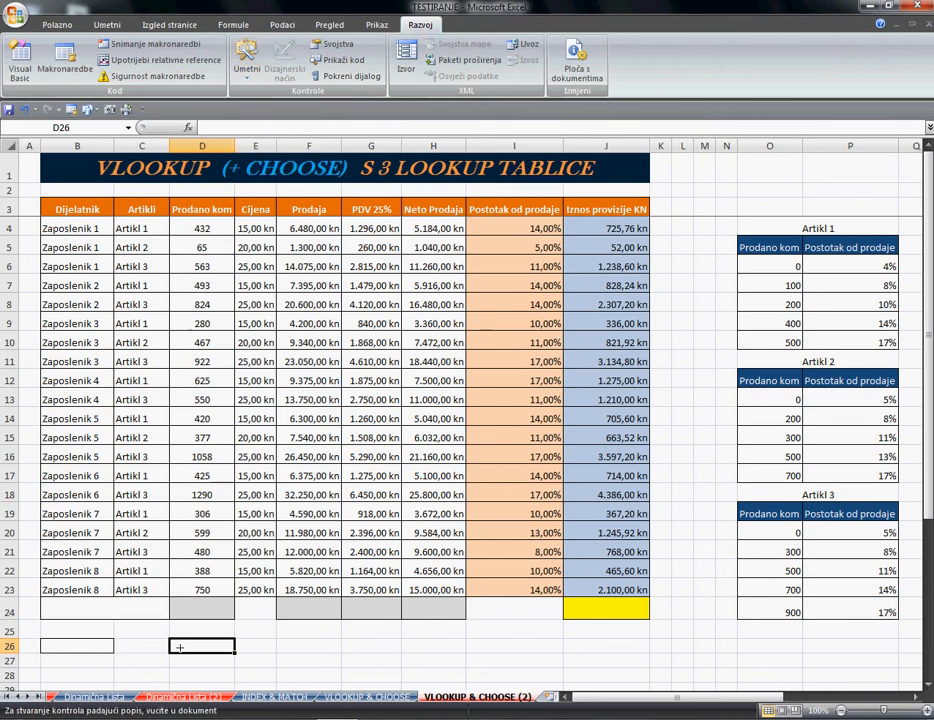
pyautogui.moveTo(180, 647); pyautogui.dragTo(340, 664)
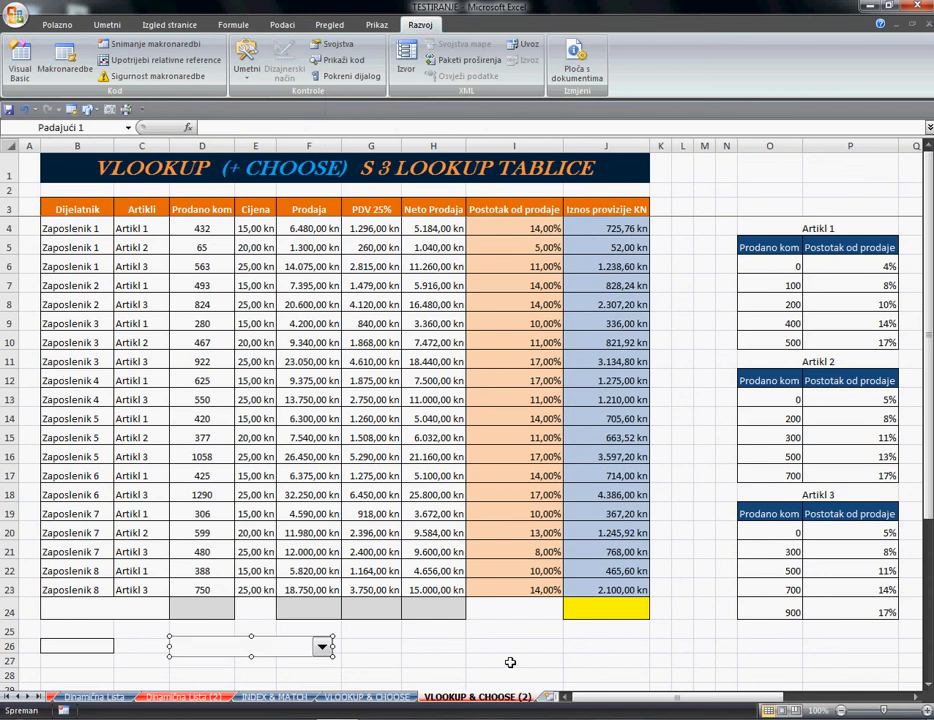
# Step: Set the combo box's input range to the Računanje list items in $S$23:$S$26
pyautogui.scroll(-2, 517, 650)
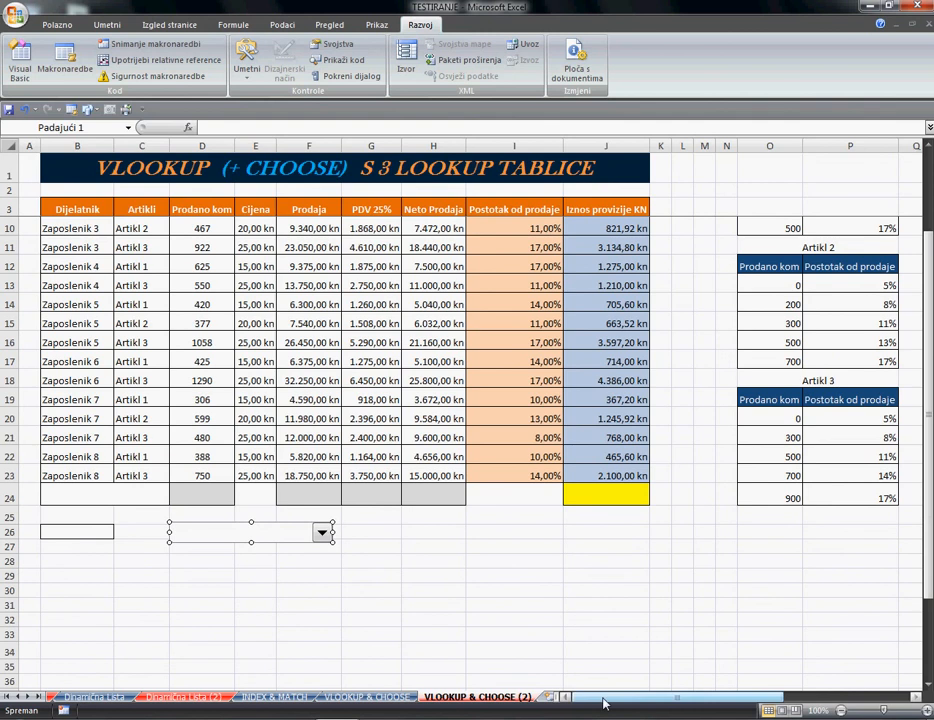
pyautogui.moveTo(605, 700); pyautogui.dragTo(648, 702)
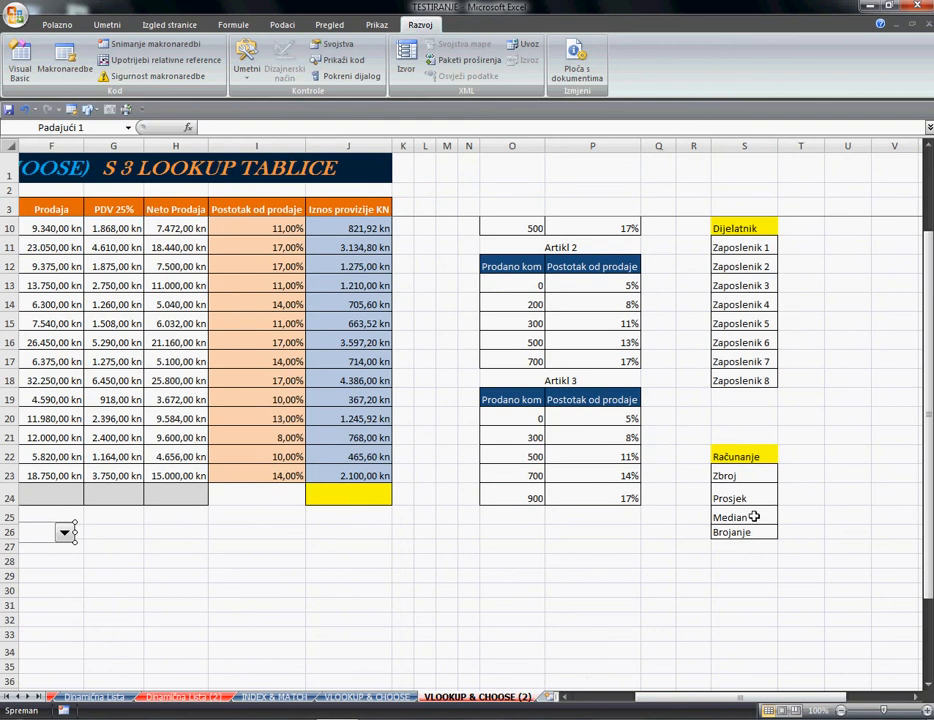
pyautogui.moveTo(705, 698); pyautogui.dragTo(463, 661)
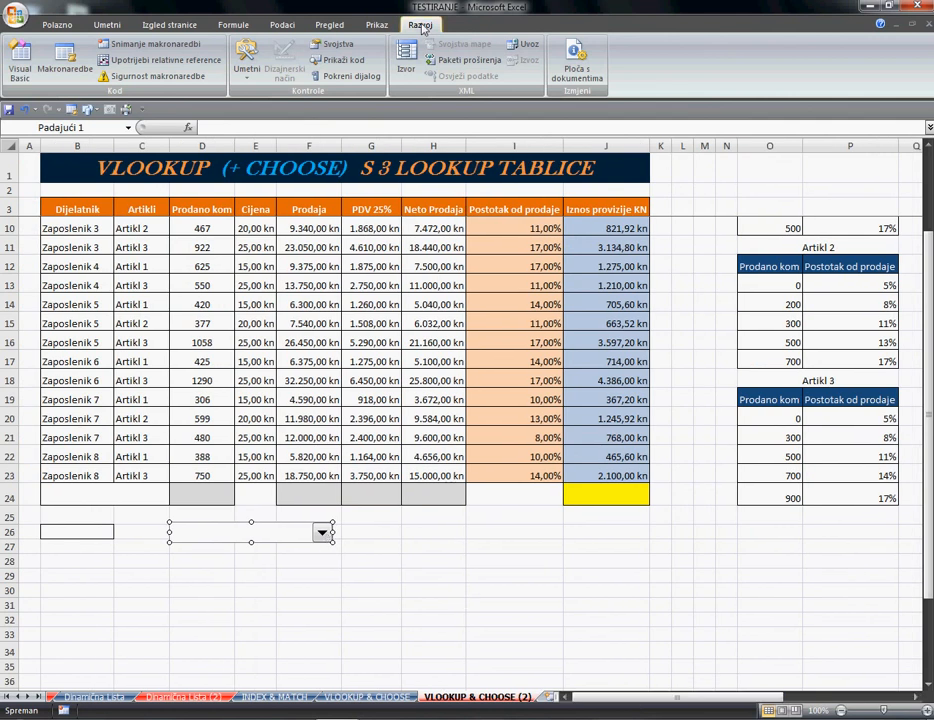
pyautogui.click(248, 80)
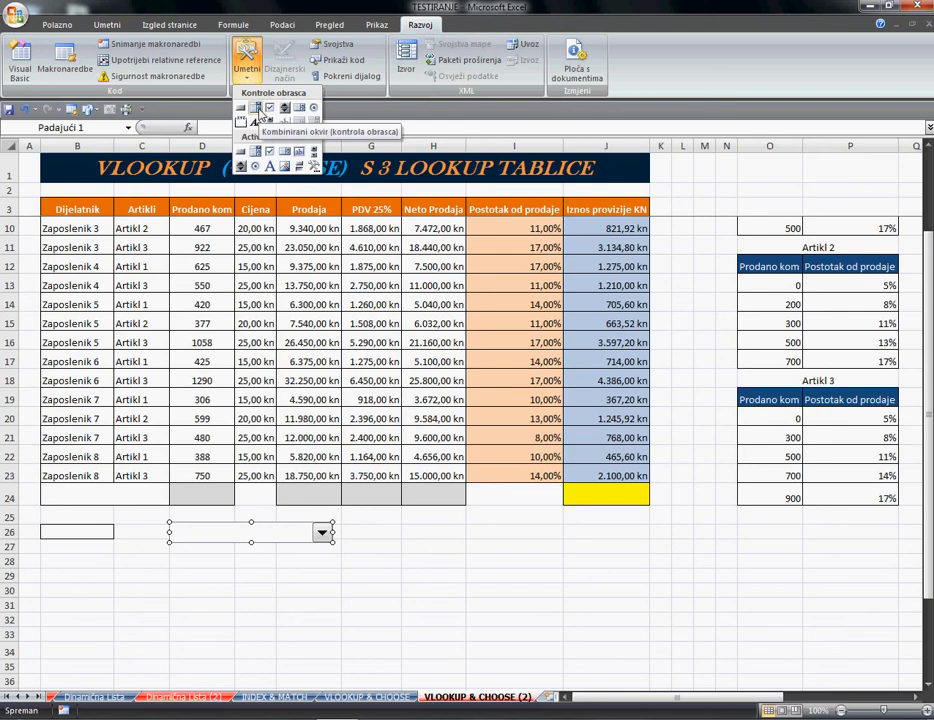
pyautogui.rightClick(328, 541)
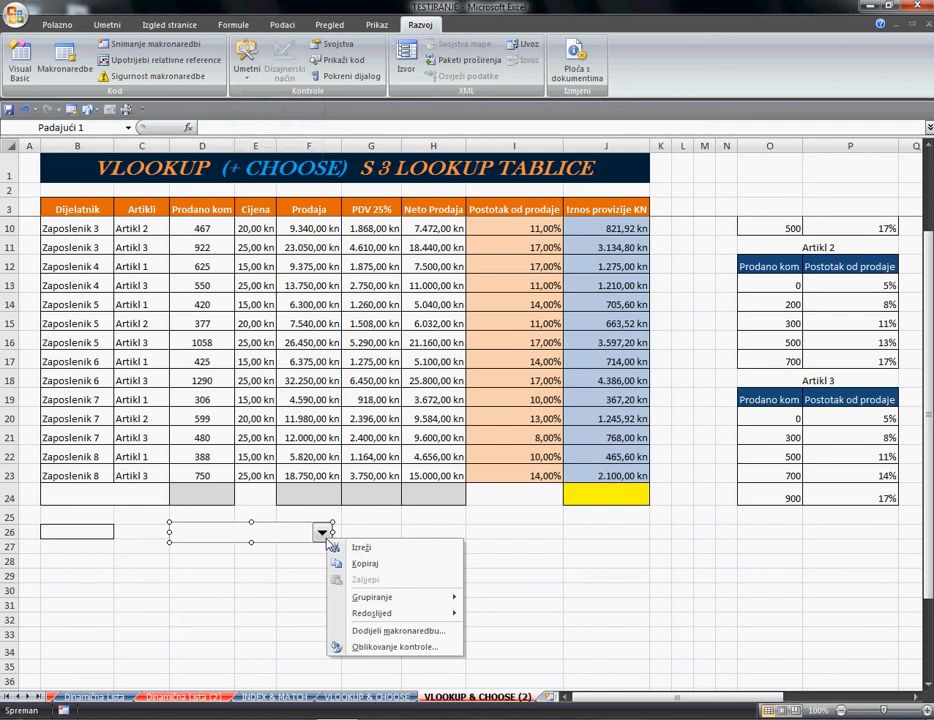
pyautogui.click(392, 648)
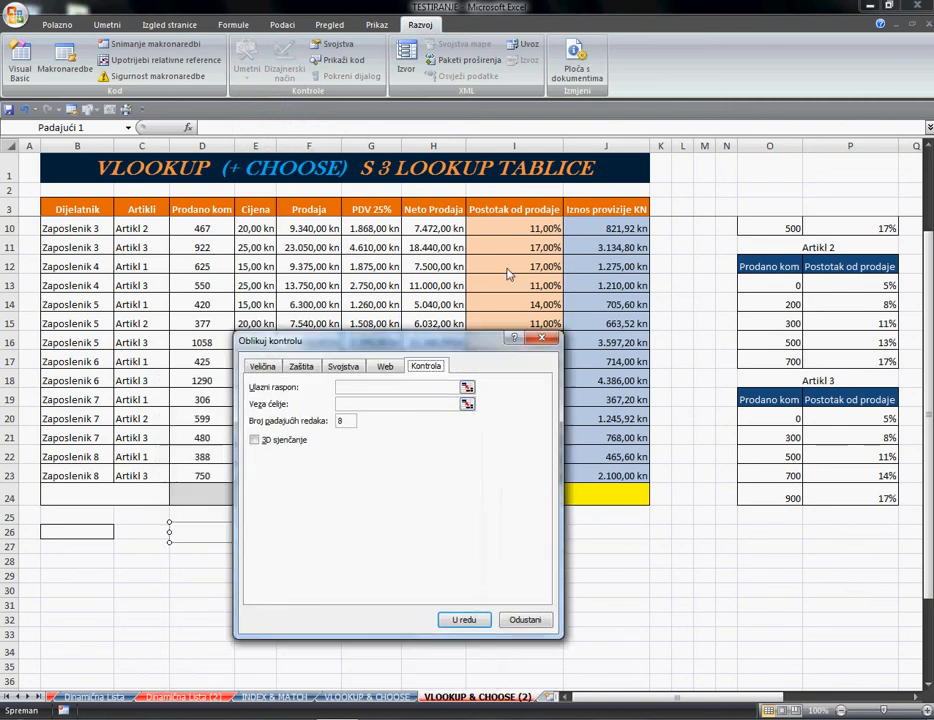
pyautogui.moveTo(508, 272); pyautogui.dragTo(521, 263)
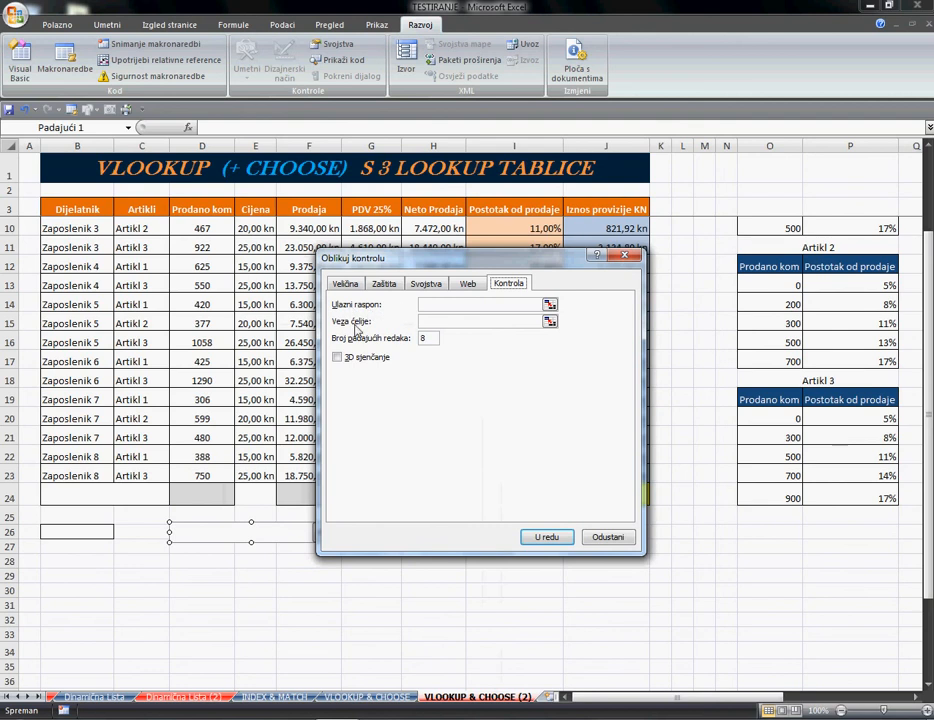
pyautogui.click(550, 306)
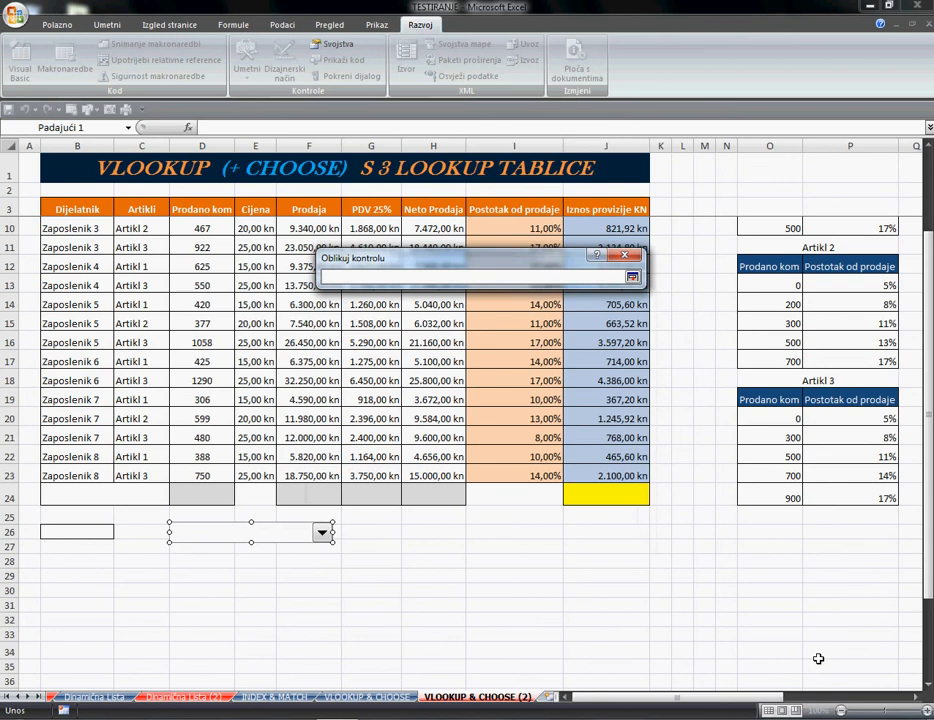
pyautogui.moveTo(775, 697); pyautogui.dragTo(790, 697)
pyautogui.moveTo(630, 477); pyautogui.dragTo(634, 540)
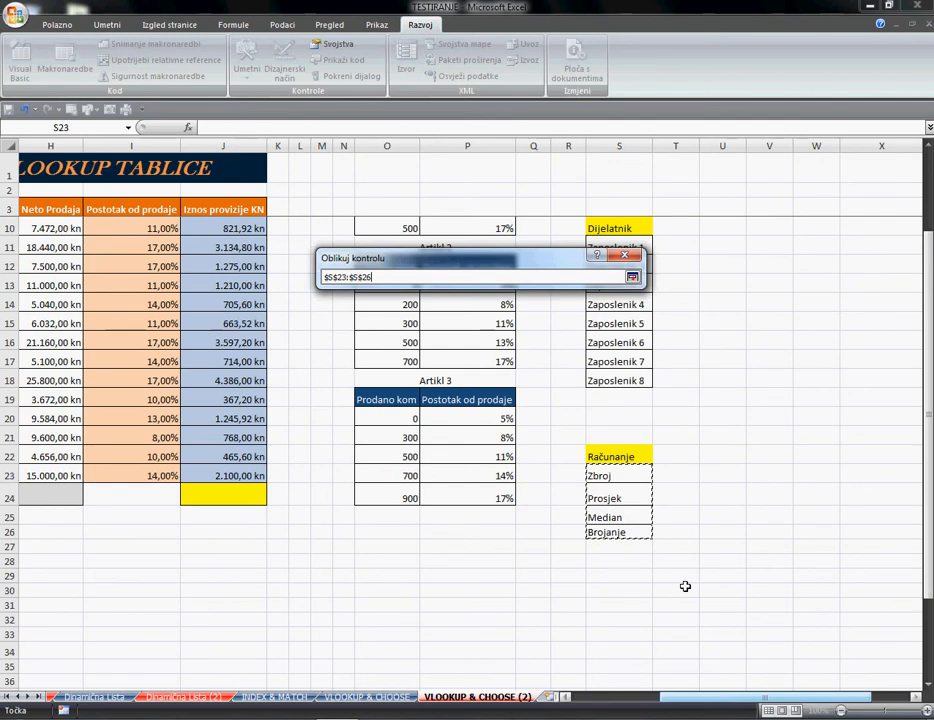
pyautogui.moveTo(748, 700); pyautogui.dragTo(430, 642)
pyautogui.click(632, 277)
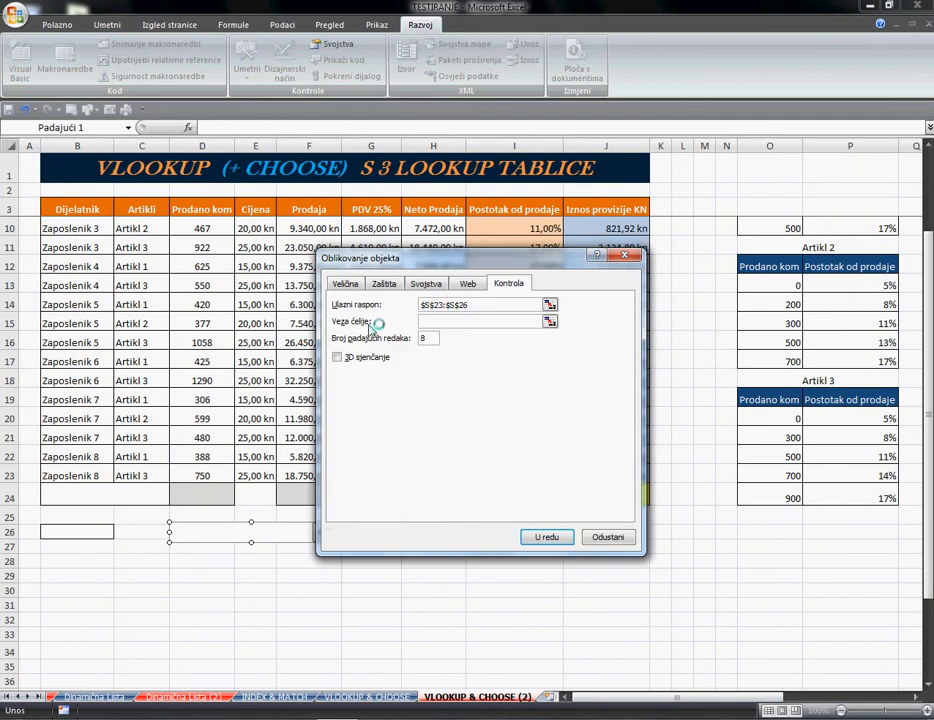
# Step: Link the combo box to cell $B$24, set its drop-down lines to 4, and apply the control settings
pyautogui.click(552, 322)
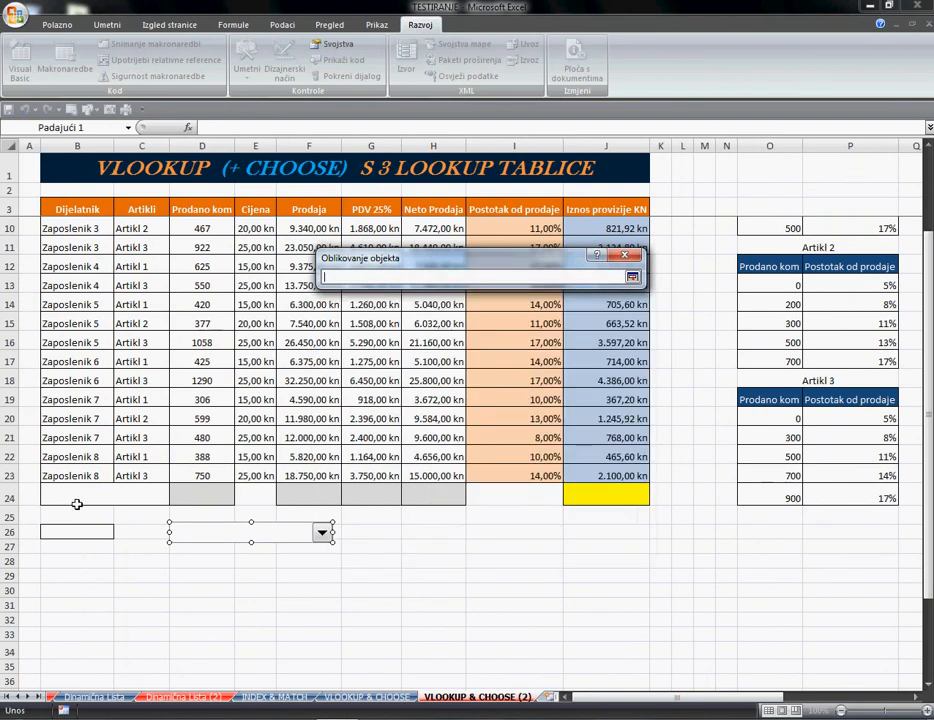
pyautogui.click(78, 504)
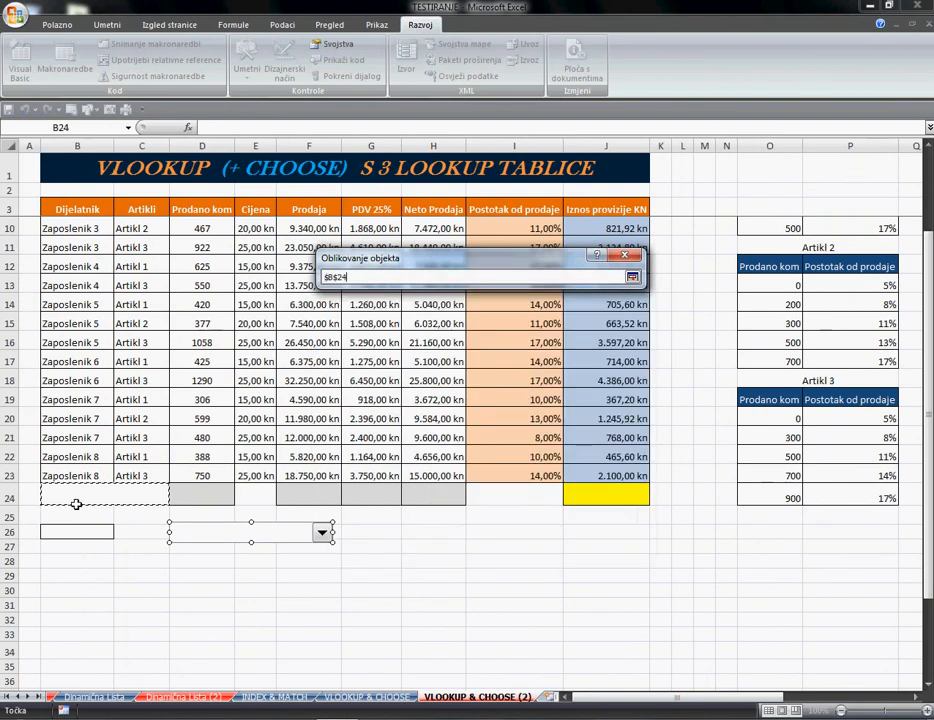
pyautogui.click(632, 277)
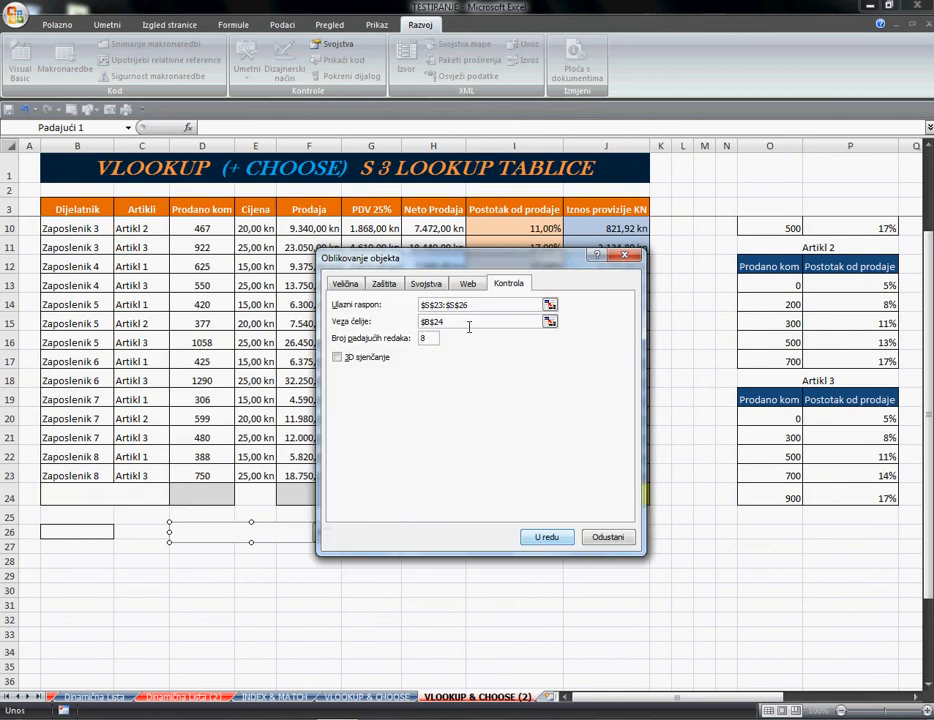
pyautogui.doubleClick(426, 338)
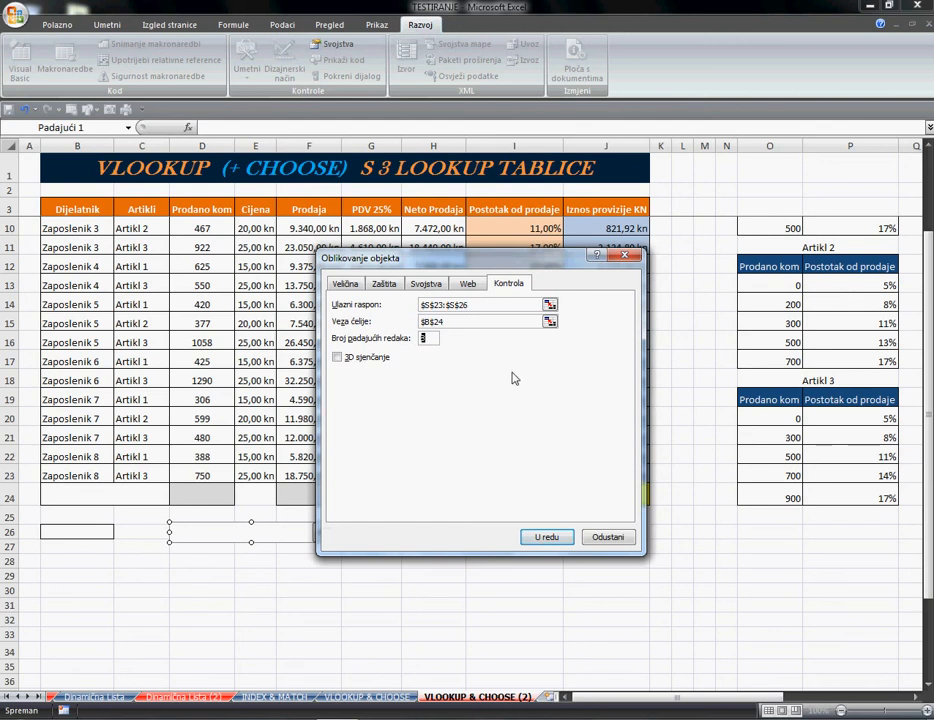
pyautogui.write('4')
pyautogui.click(540, 538)
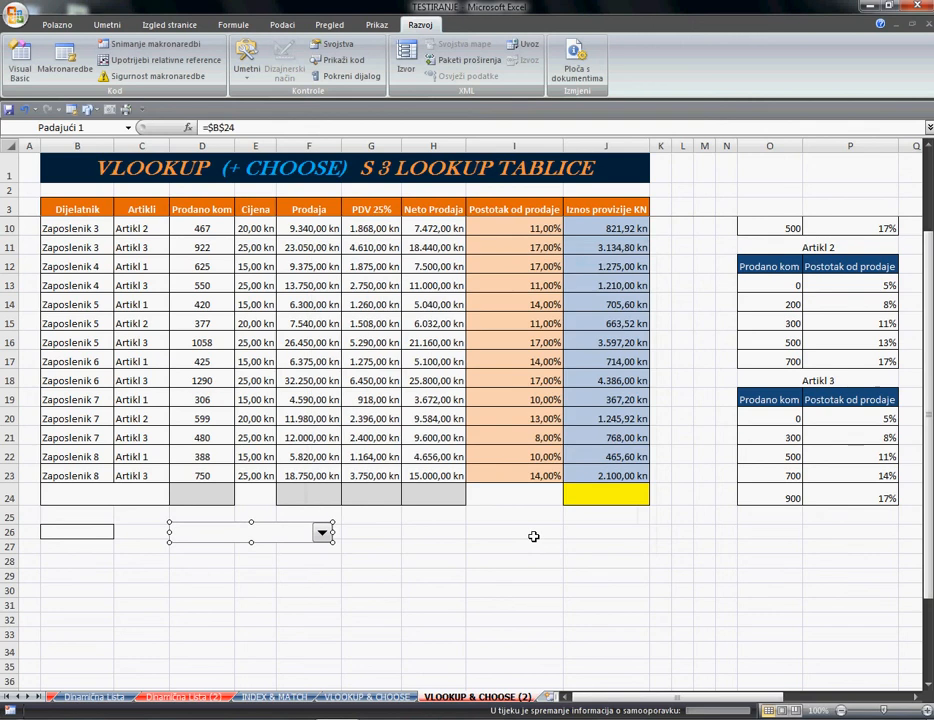
# Step: Deselect the combo box, check its list of options, and choose Zbroj
pyautogui.click(386, 546)
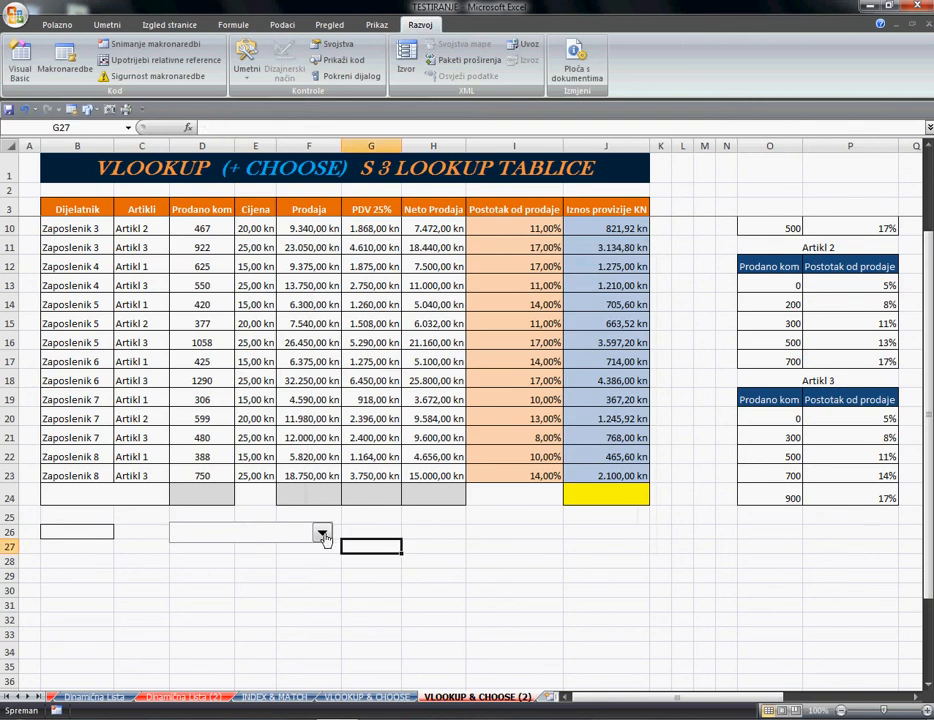
pyautogui.click(322, 535)
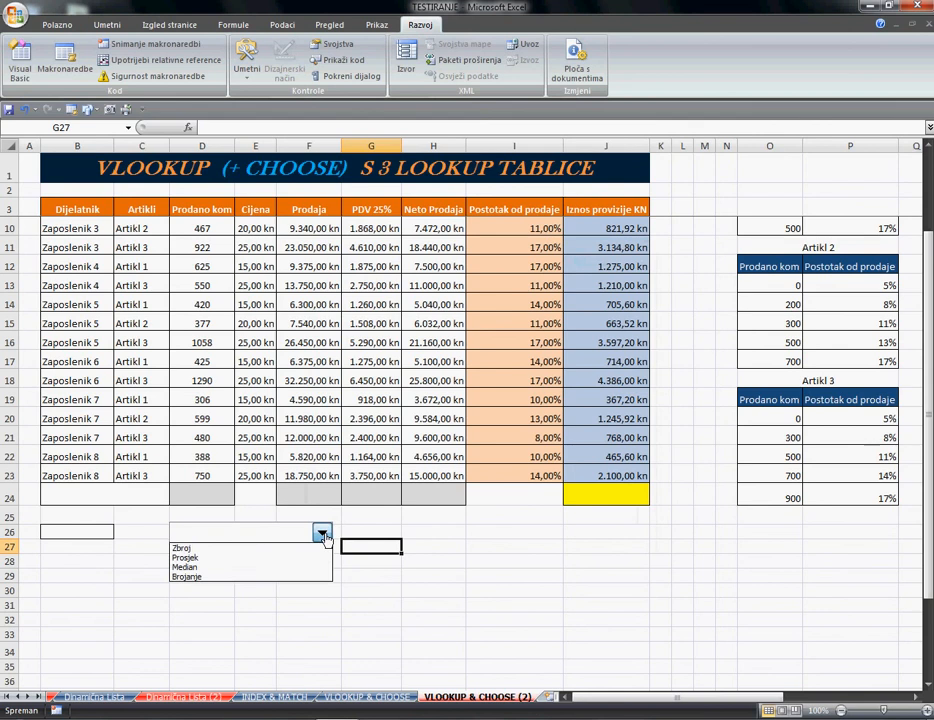
pyautogui.click(675, 704)
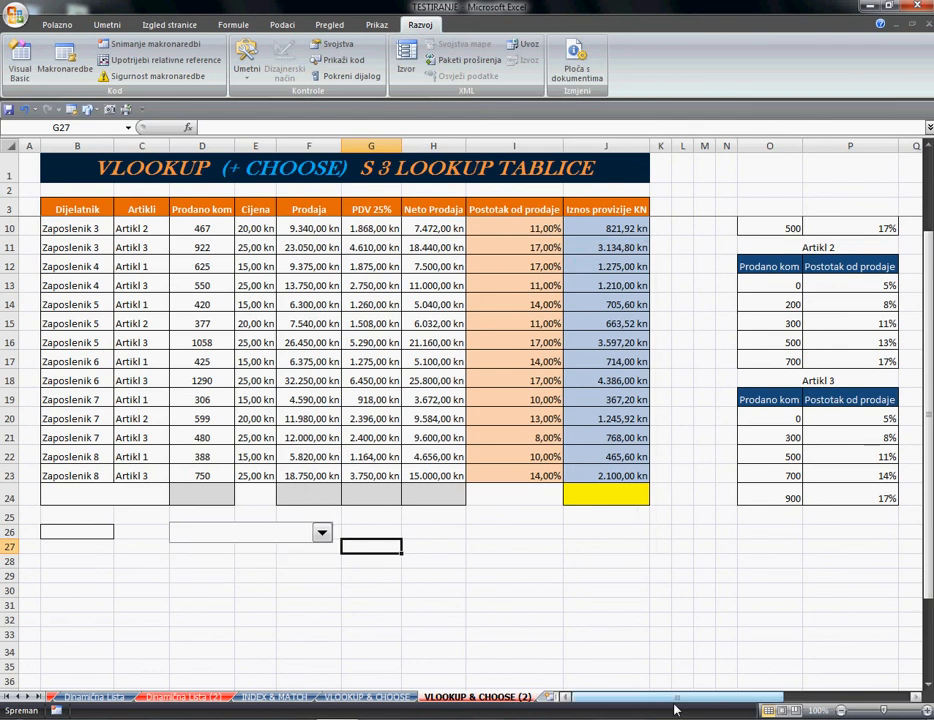
pyautogui.moveTo(666, 700); pyautogui.dragTo(573, 672)
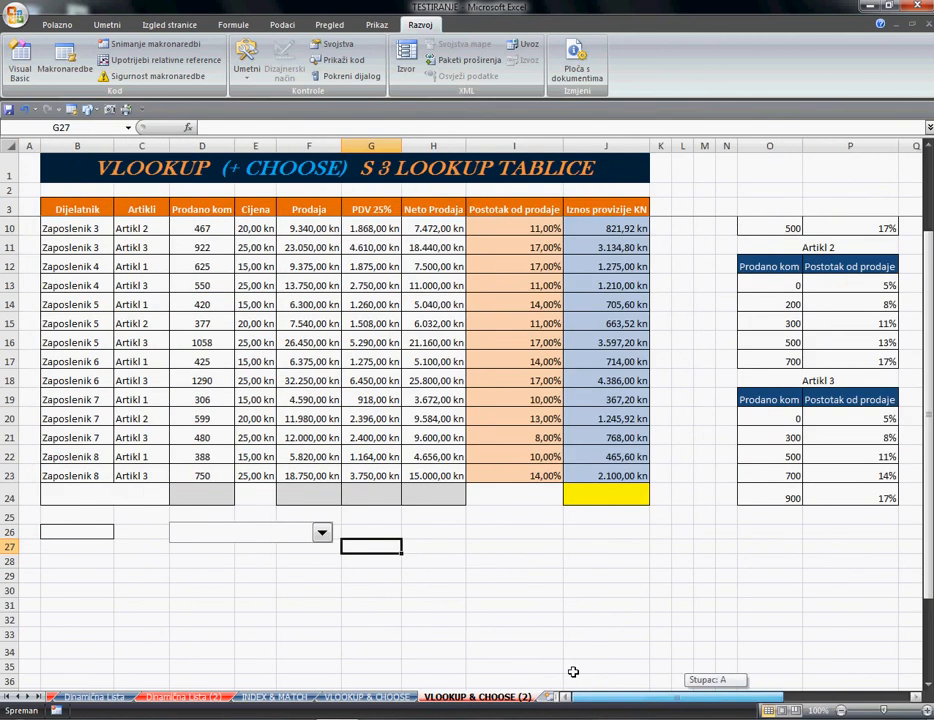
pyautogui.click(322, 533)
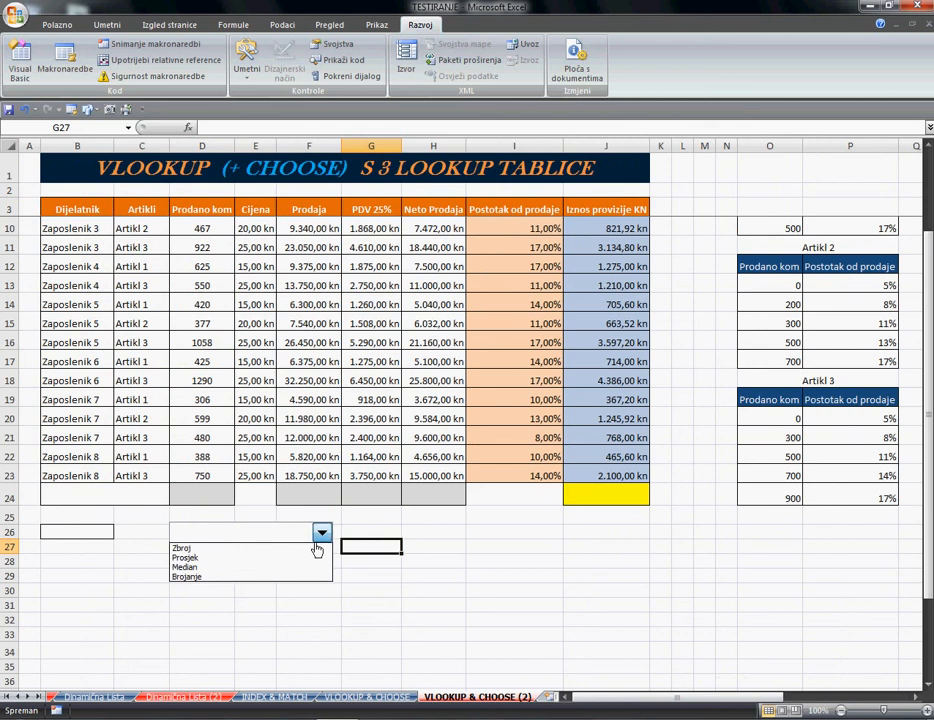
pyautogui.click(187, 549)
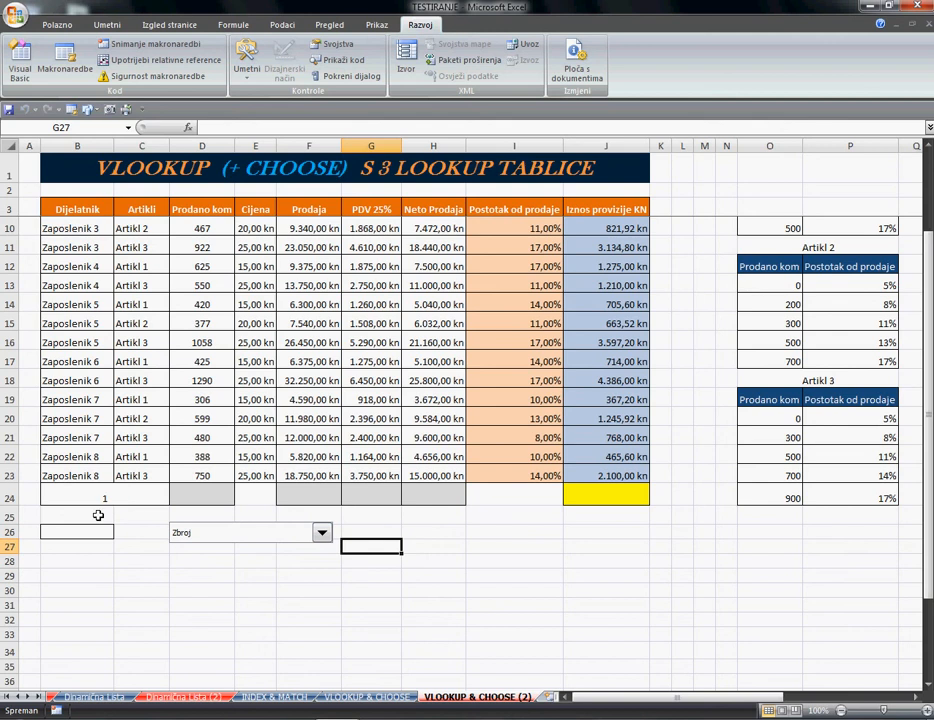
# Step: Compare the combo box options with the Računanje list in S23:S26, and switch the selection through Prosjek and Median to Brojanje
pyautogui.click(321, 533)
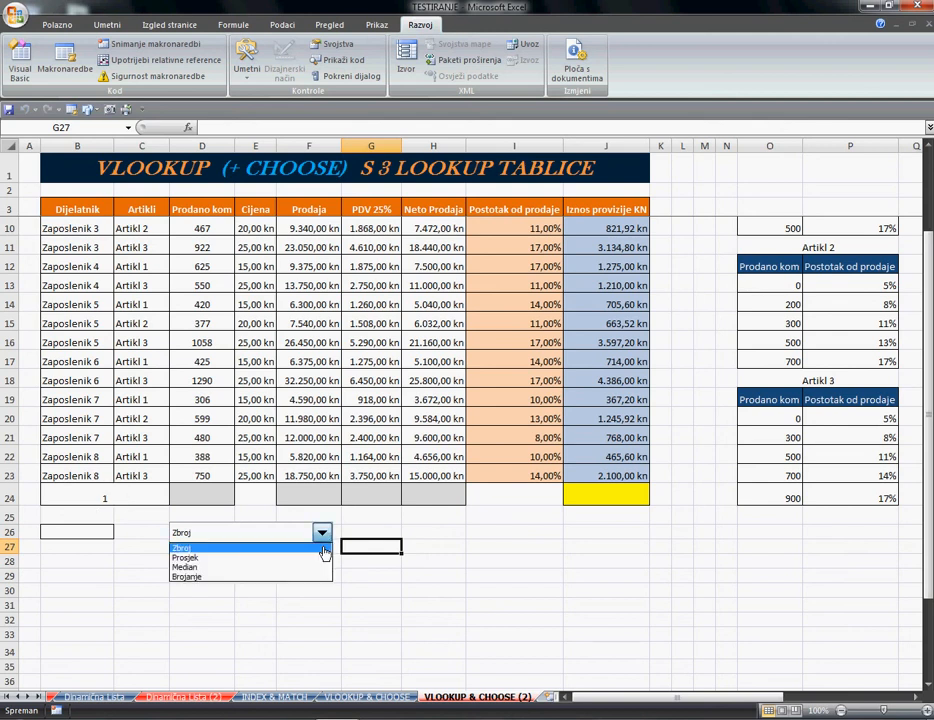
pyautogui.click(488, 588)
pyautogui.moveTo(686, 704); pyautogui.dragTo(720, 698)
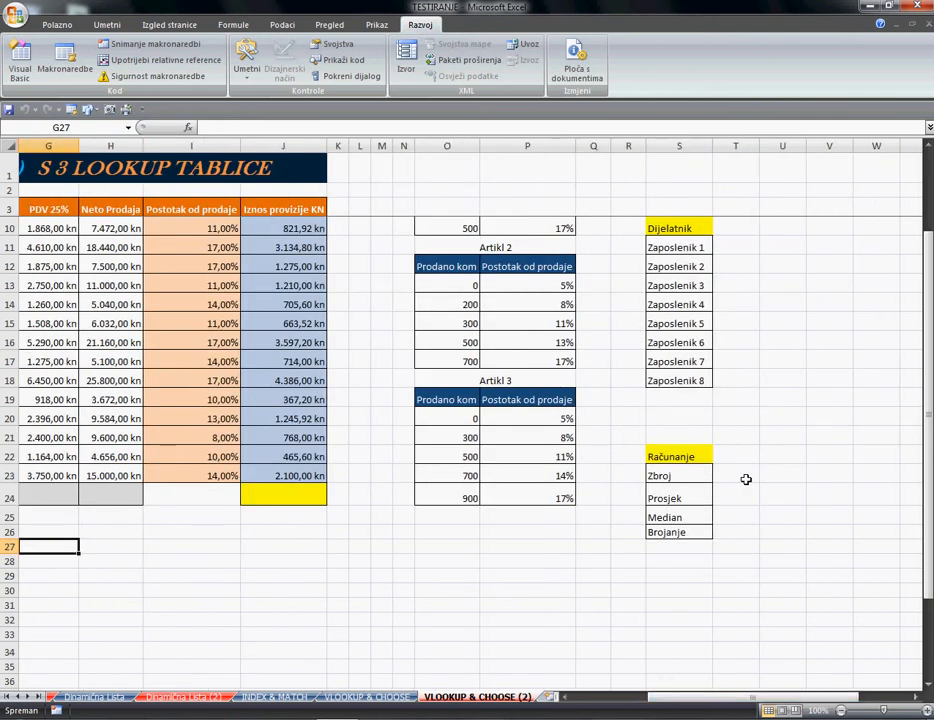
pyautogui.moveTo(700, 477); pyautogui.dragTo(705, 535)
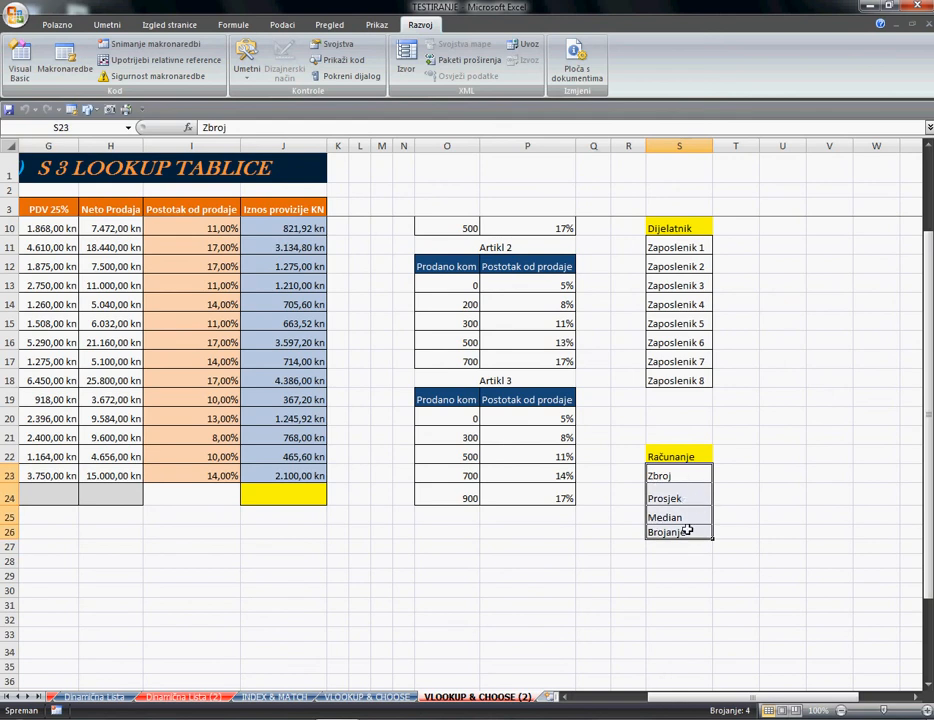
pyautogui.moveTo(700, 697); pyautogui.dragTo(535, 684)
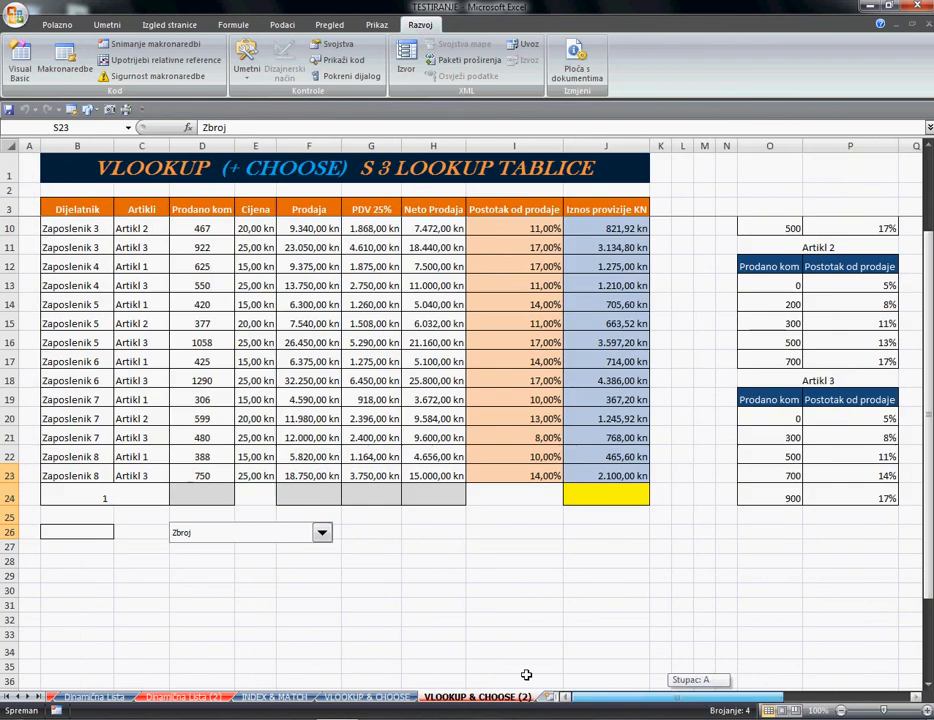
pyautogui.click(321, 533)
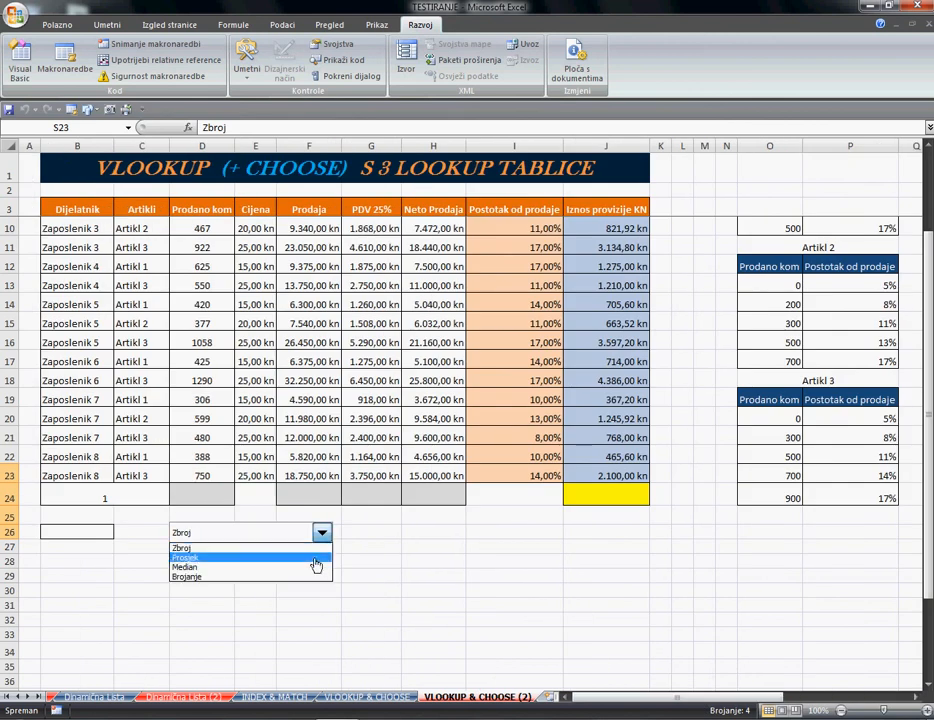
pyautogui.click(320, 558)
pyautogui.click(321, 533)
pyautogui.click(313, 570)
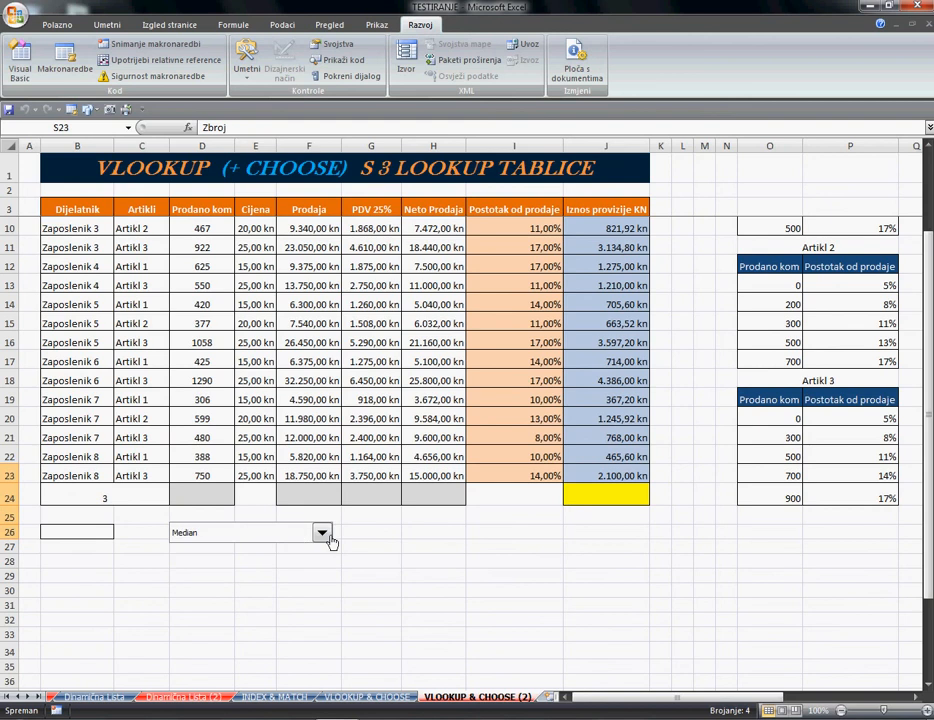
pyautogui.click(321, 533)
pyautogui.click(321, 580)
# Step: Move the combo box over the merged cell B24 and resize it to cover B24:C24 exactly
pyautogui.rightClick(327, 534)
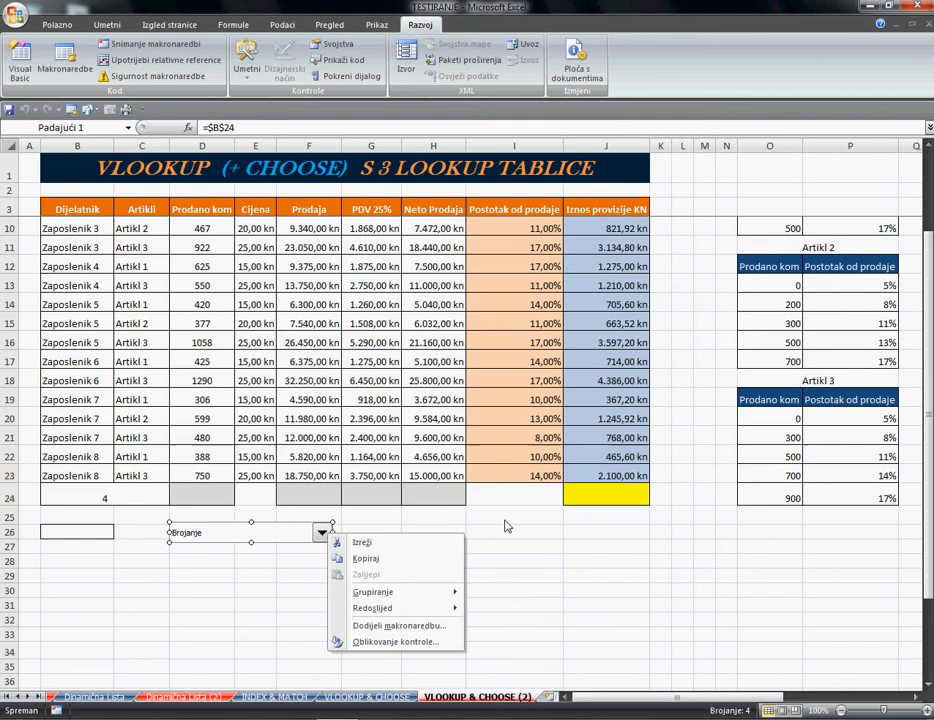
pyautogui.click(320, 533)
pyautogui.moveTo(321, 535); pyautogui.dragTo(206, 499)
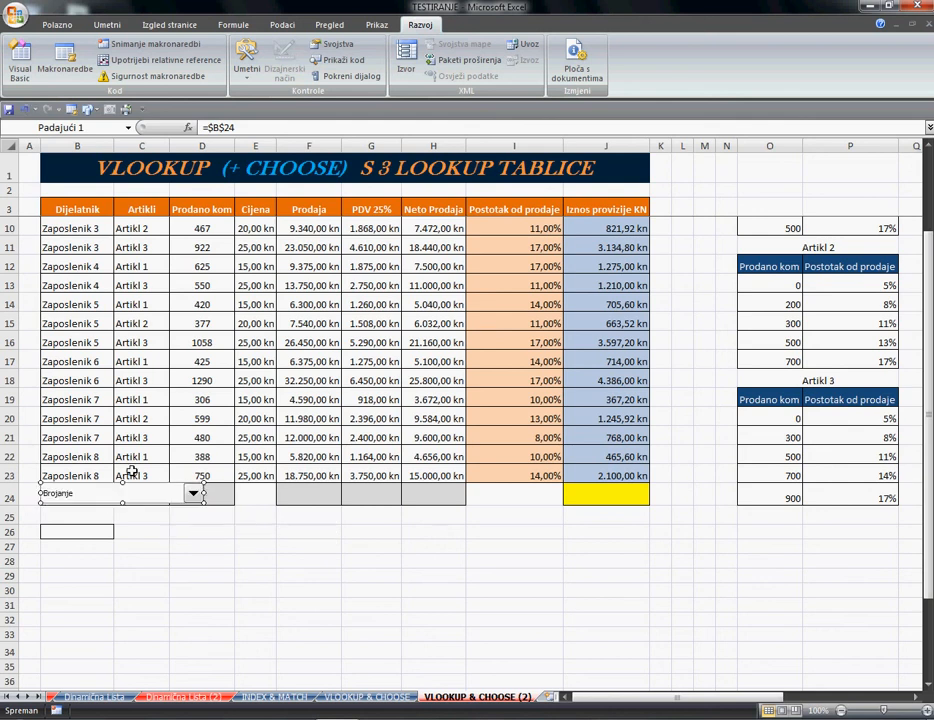
pyautogui.moveTo(132, 515); pyautogui.dragTo(133, 518)
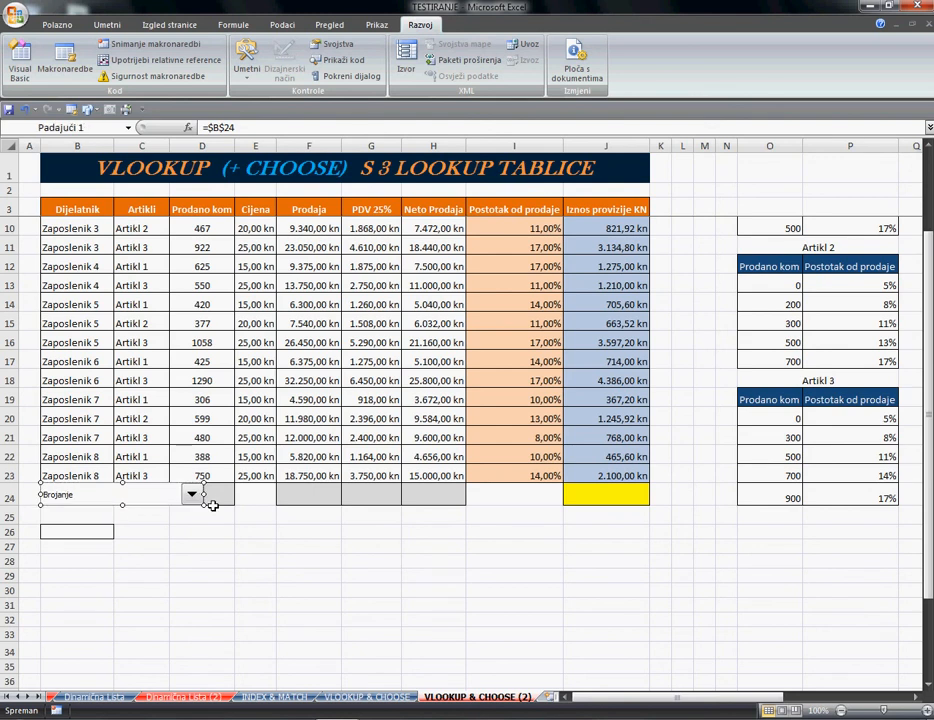
pyautogui.moveTo(210, 505); pyautogui.dragTo(168, 504)
pyautogui.click(192, 533)
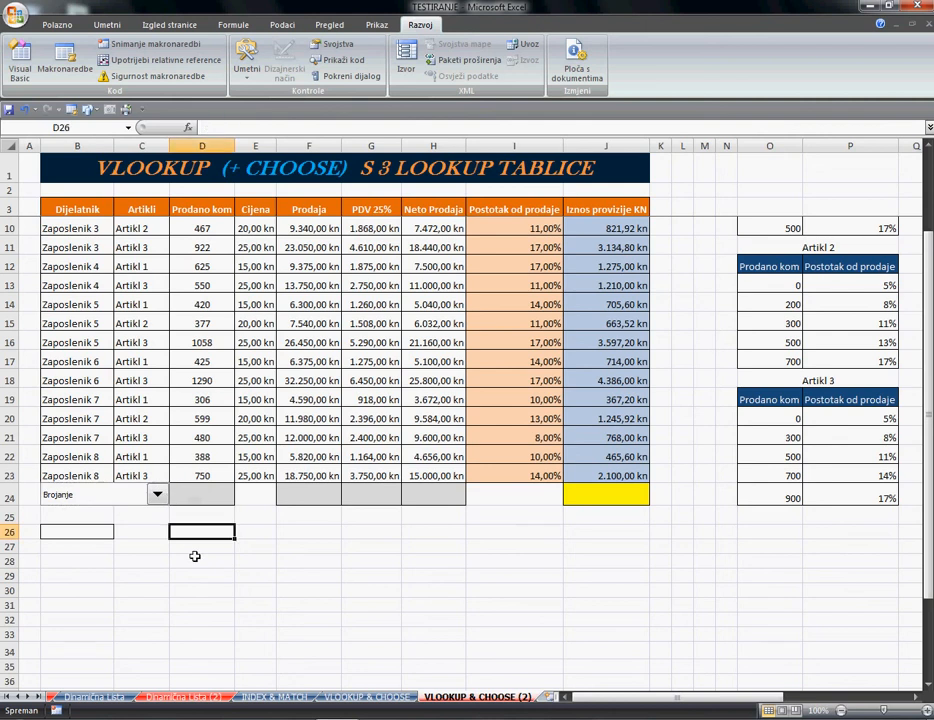
# Step: Choose Zbroj in the combo box over B24:C24 and return the selection to an empty cell below the table
pyautogui.click(157, 498)
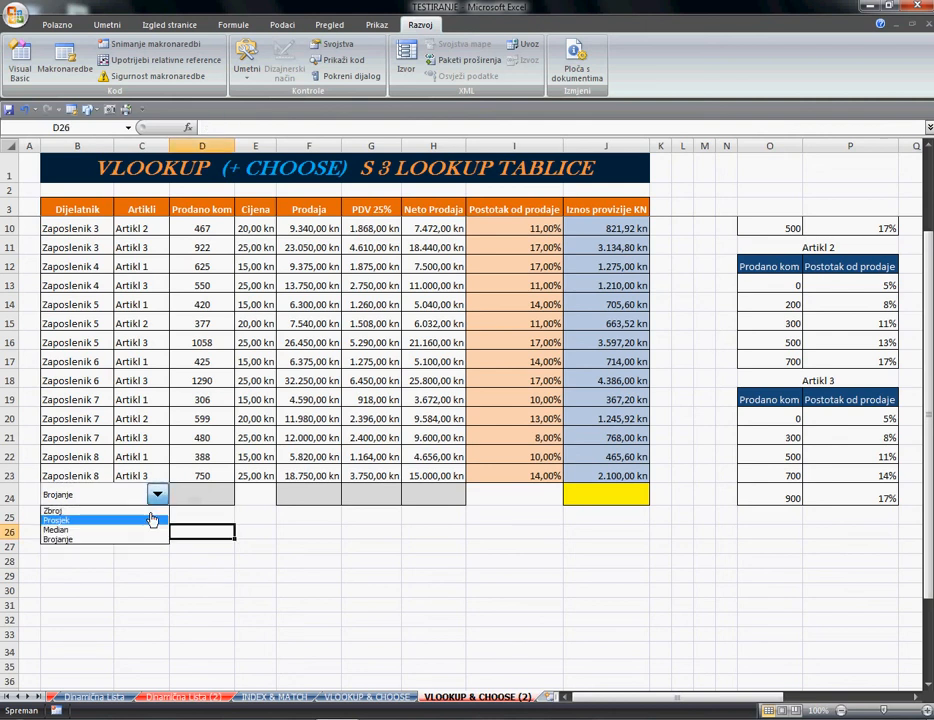
pyautogui.click(133, 508)
pyautogui.click(293, 540)
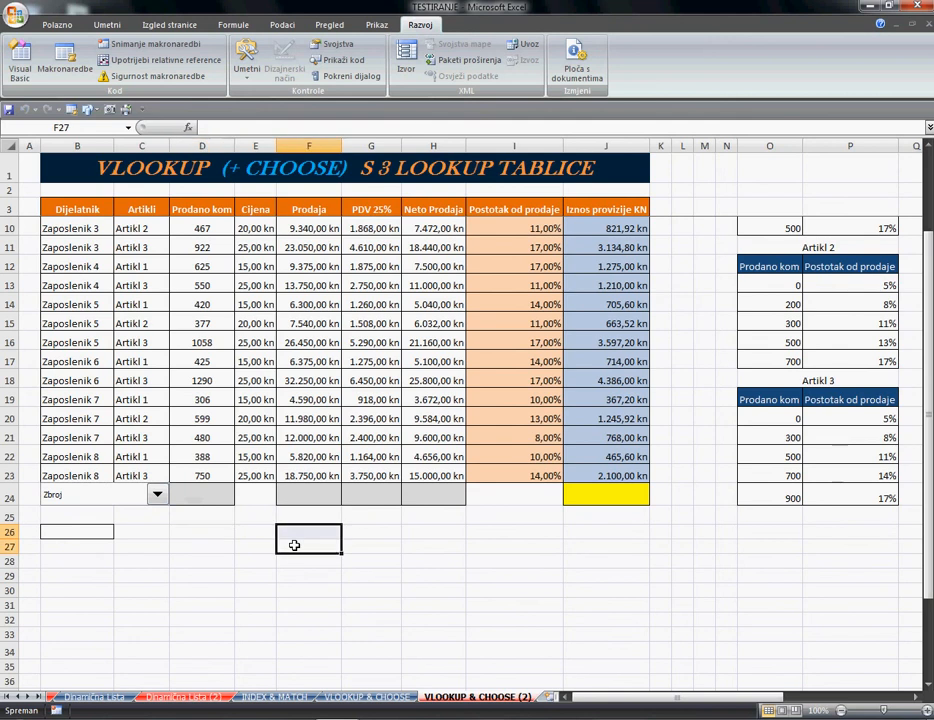
# Step: Start a CHOOSE formula in D24 that uses the combo box's linked cell B24 as the index number
pyautogui.scroll(2, 250, 615)
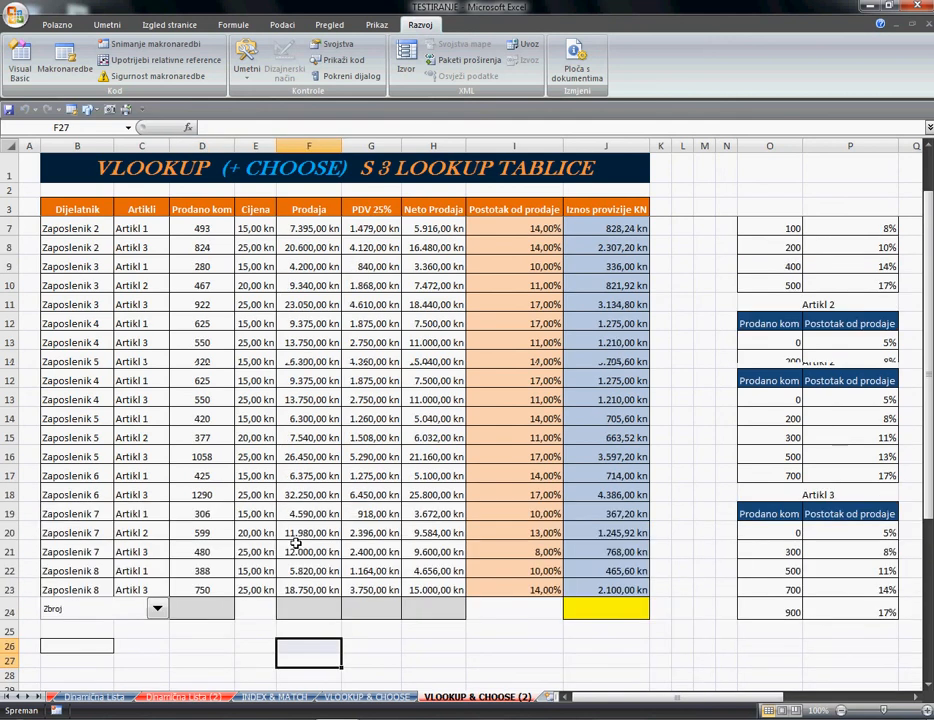
pyautogui.click(220, 616)
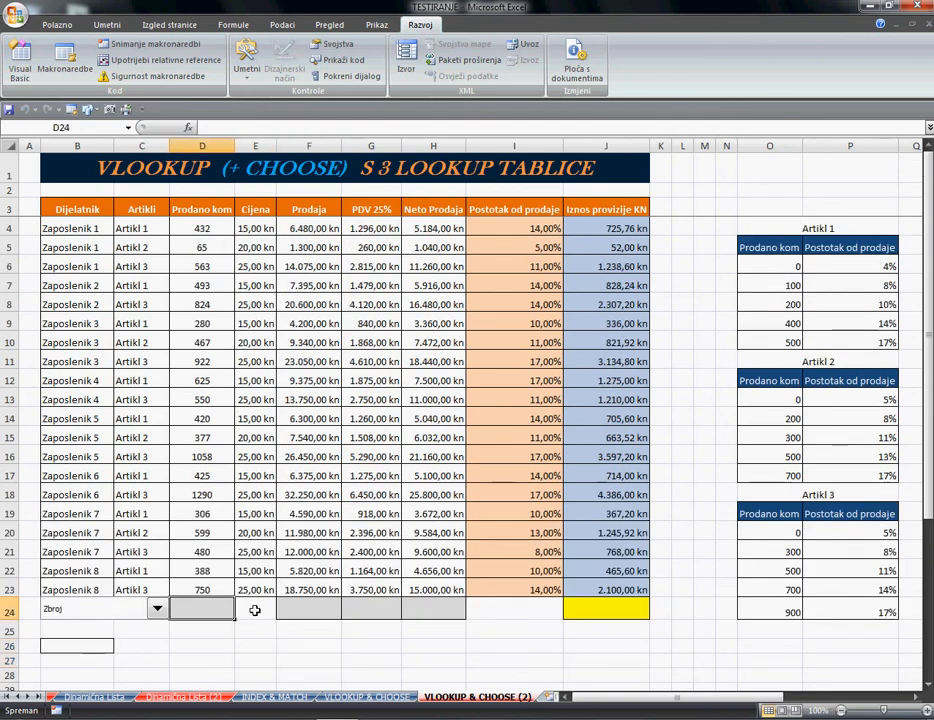
pyautogui.write('=')
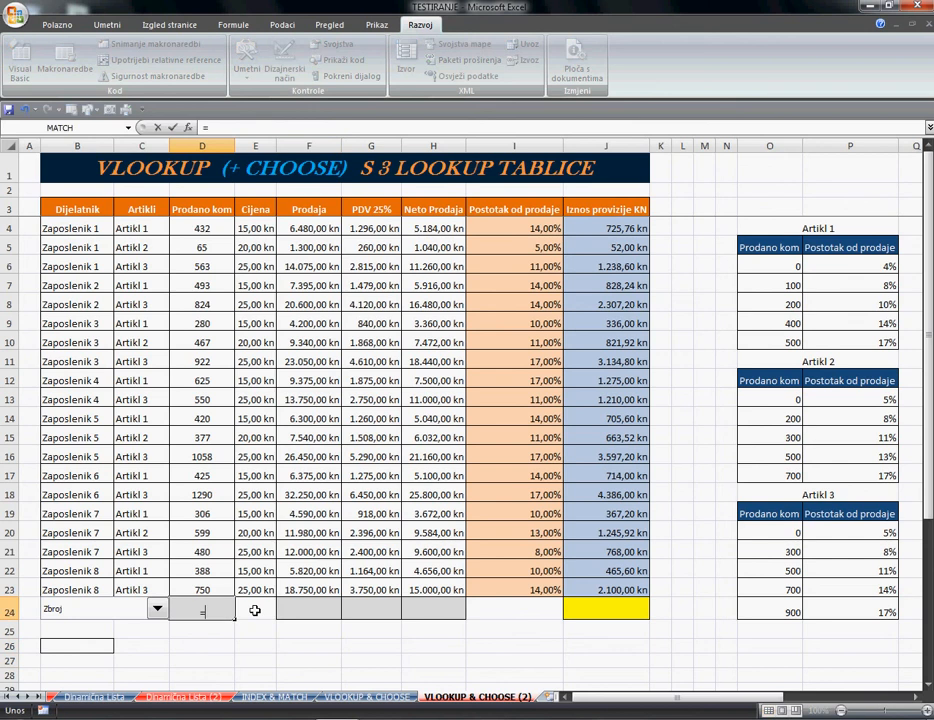
pyautogui.write('choo')
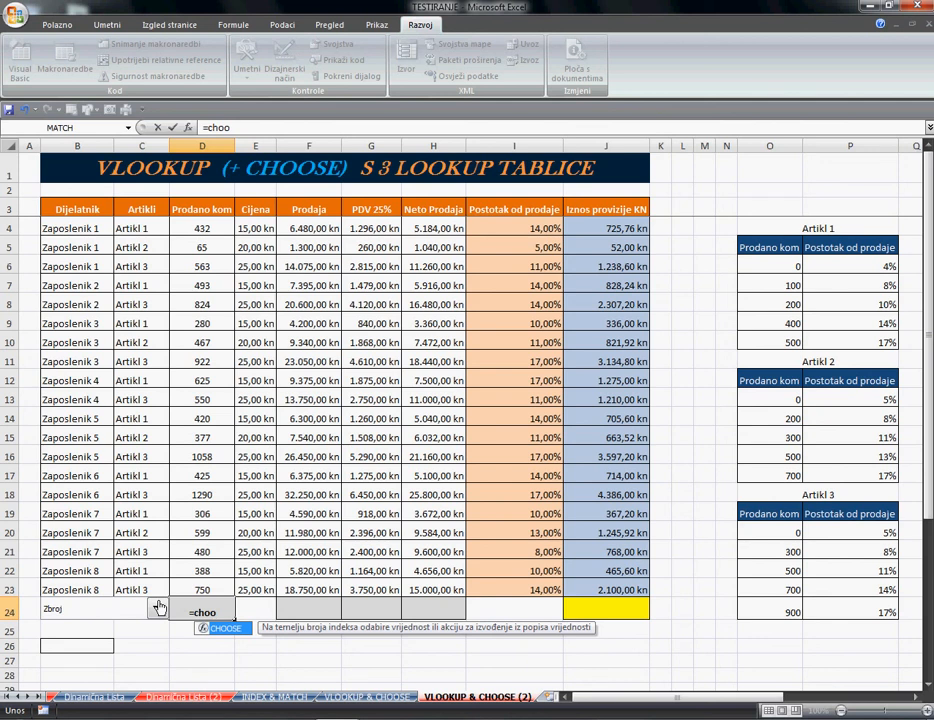
pyautogui.doubleClick(238, 632)
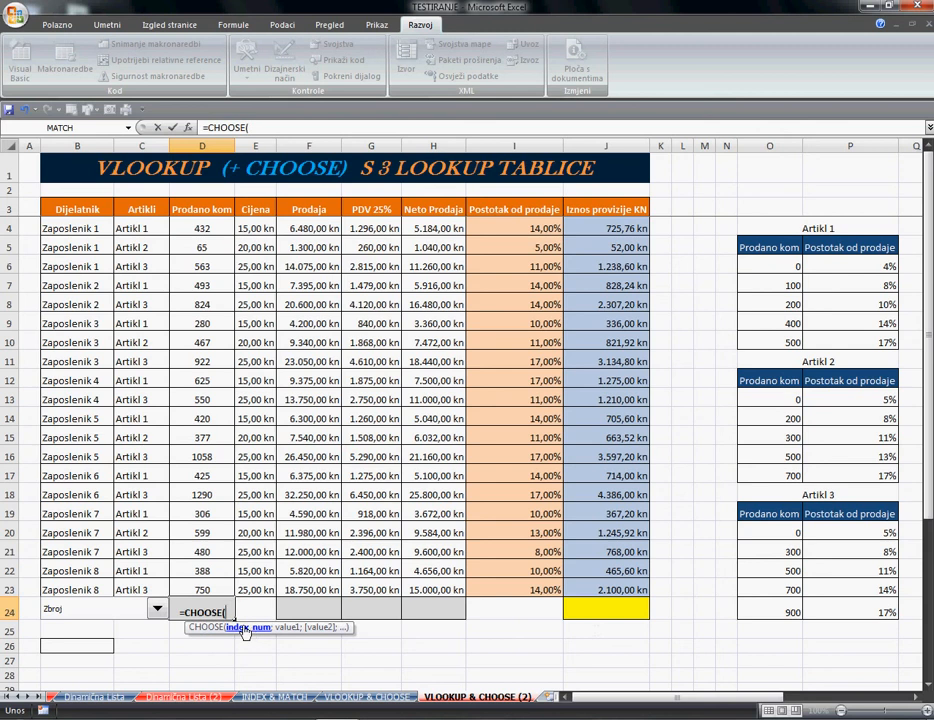
pyautogui.write('b24')
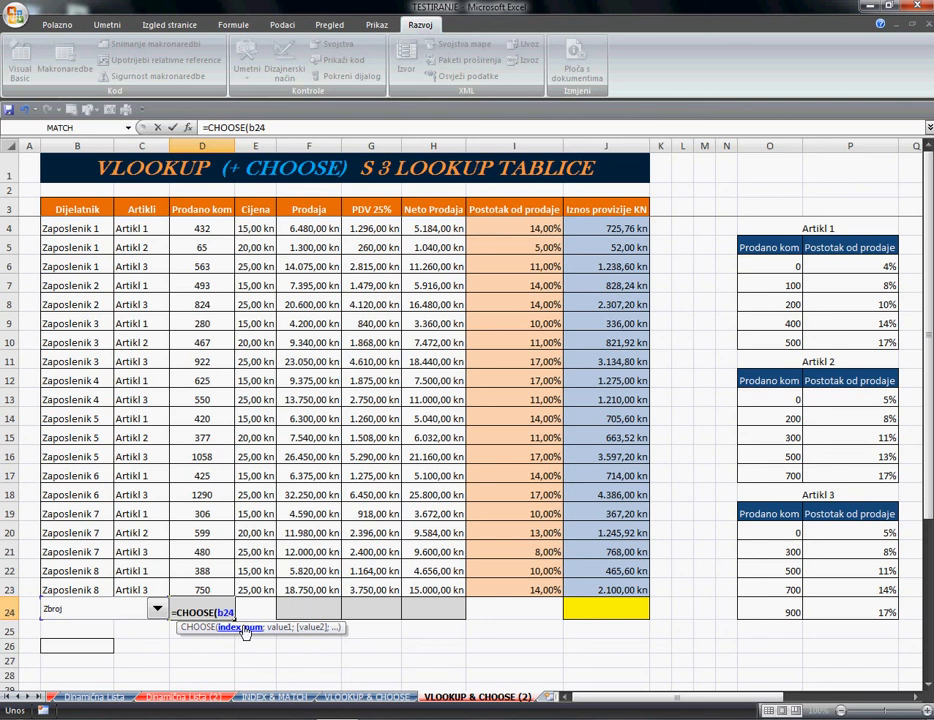
pyautogui.write(';')
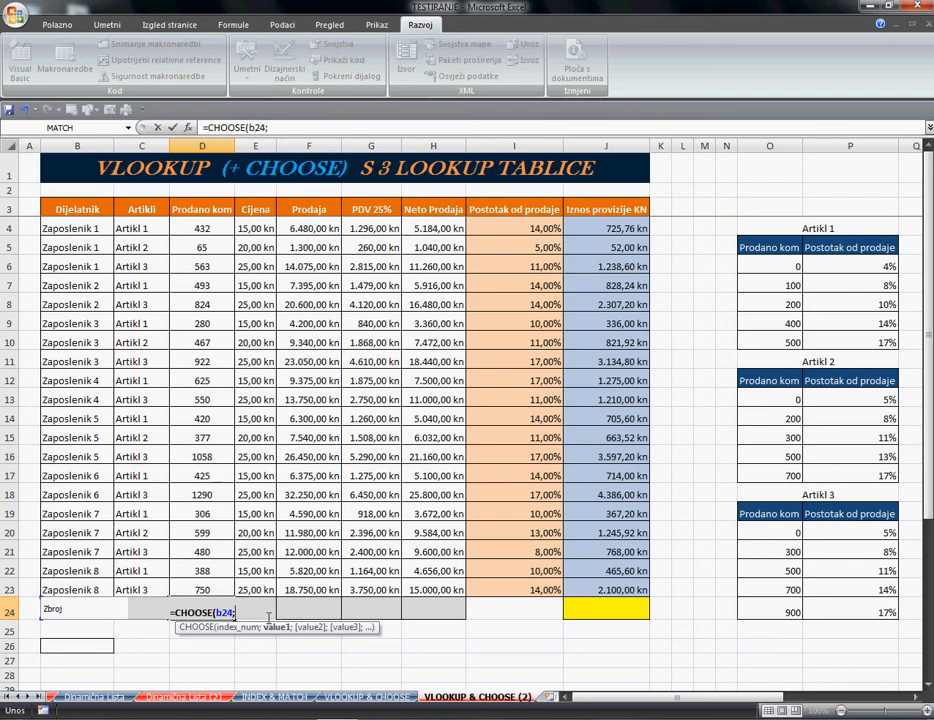
# Step: Add SUM(D4:D23) as the first value of the CHOOSE formula in D24
pyautogui.write('sum')
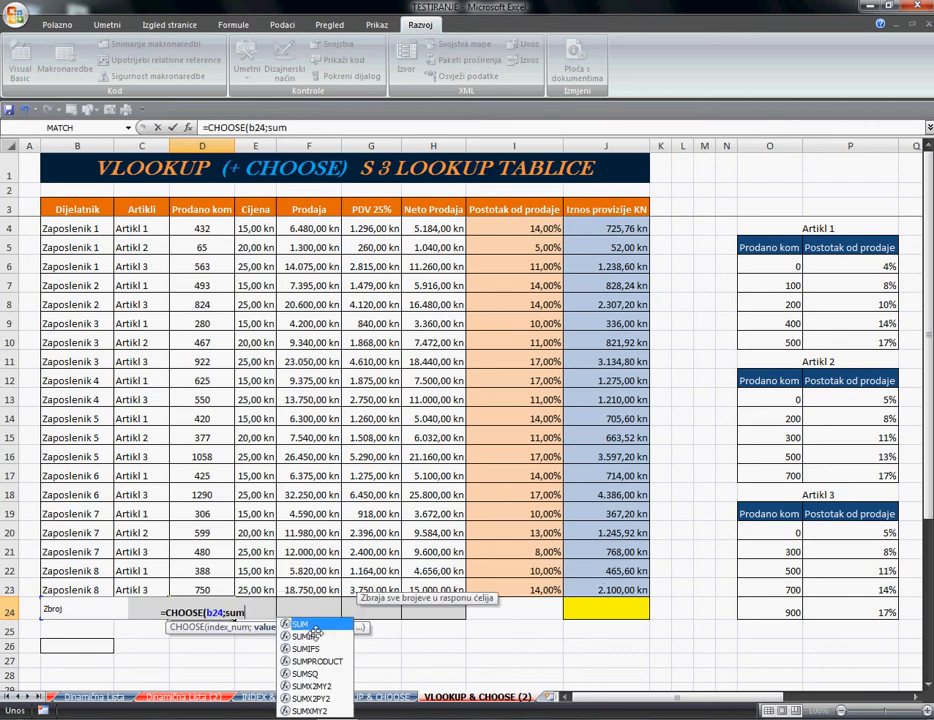
pyautogui.press('Tab')
pyautogui.click(326, 131)
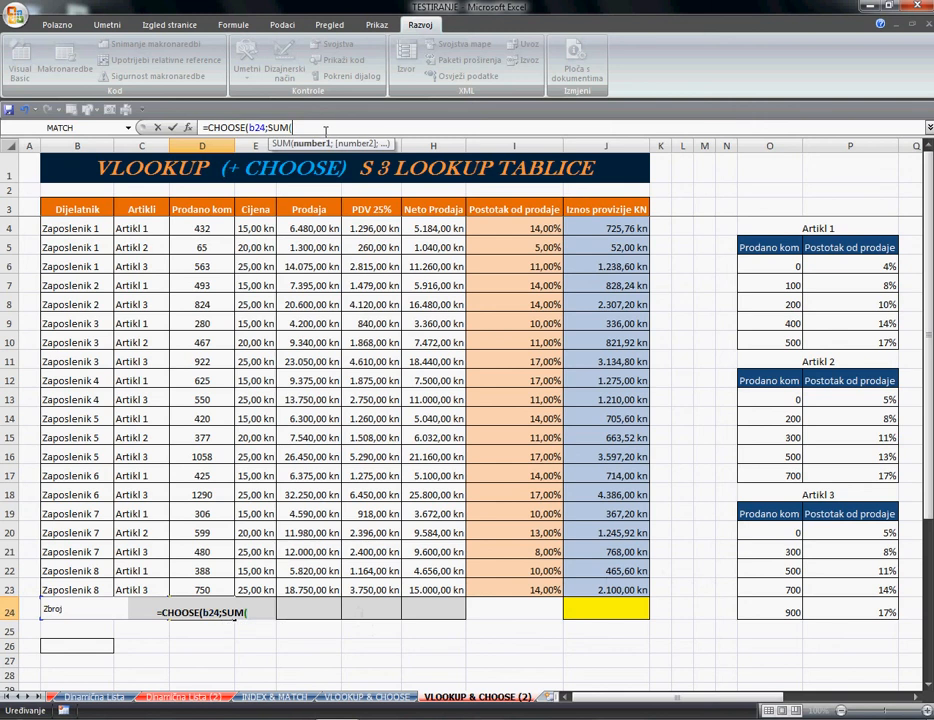
pyautogui.click(212, 232)
pyautogui.moveTo(214, 305); pyautogui.dragTo(208, 594)
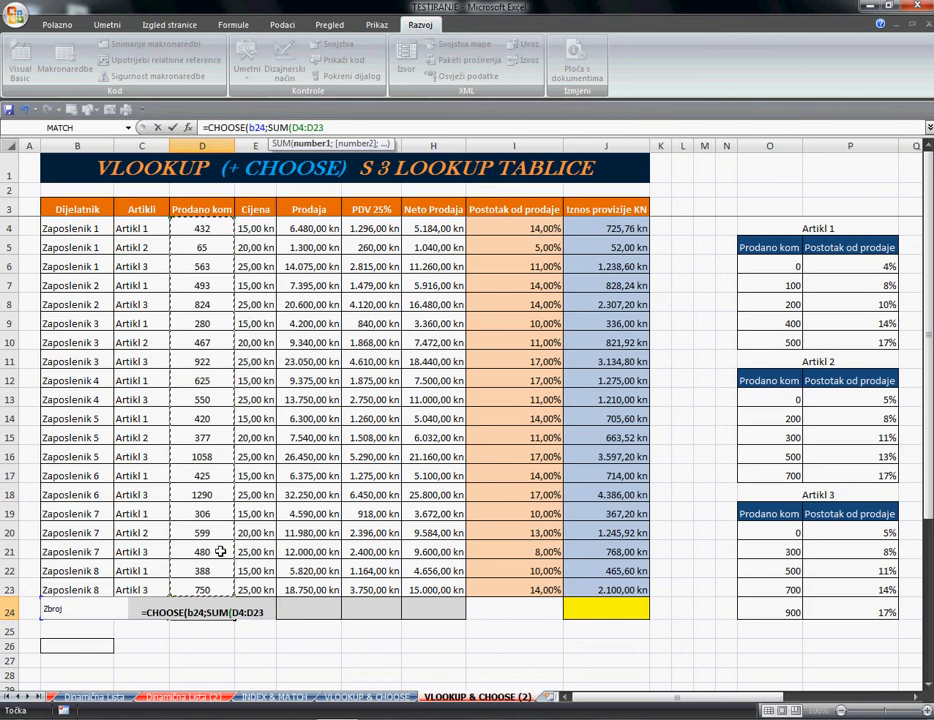
pyautogui.write(')')
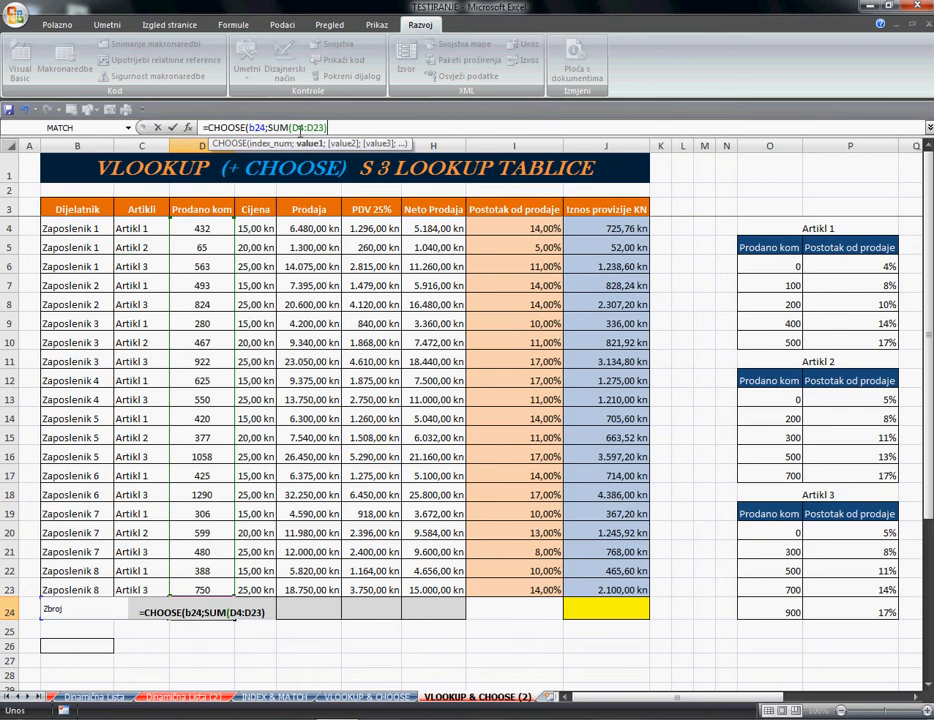
# Step: Copy the range text D4:D23) from the SUM part of the formula and return to the formula's end
pyautogui.moveTo(264, 128); pyautogui.dragTo(330, 128)
pyautogui.rightClick(316, 127)
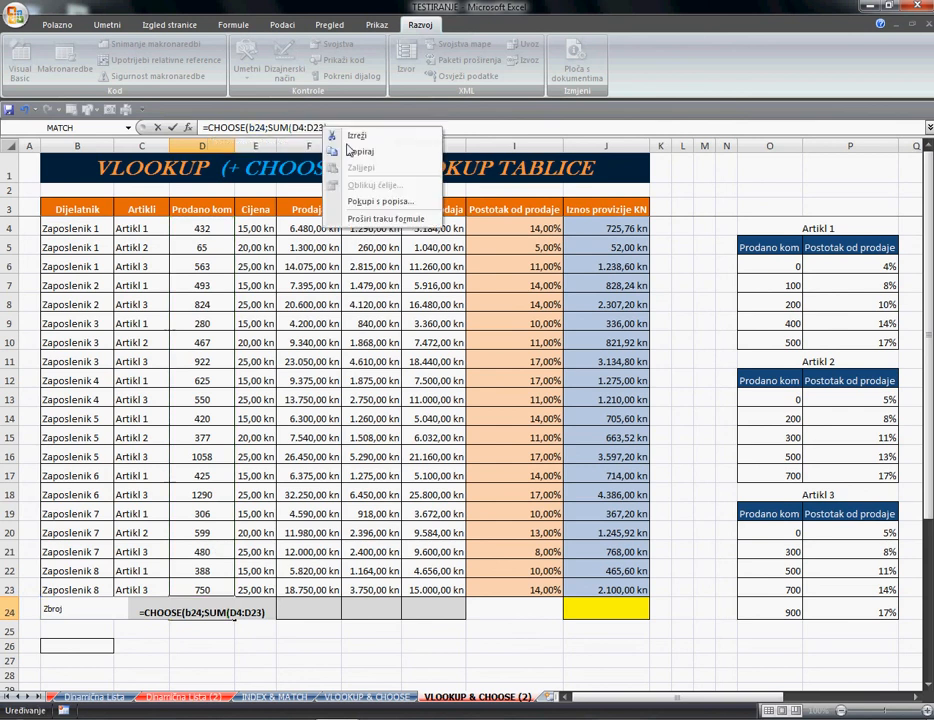
pyautogui.click(358, 150)
pyautogui.click(361, 133)
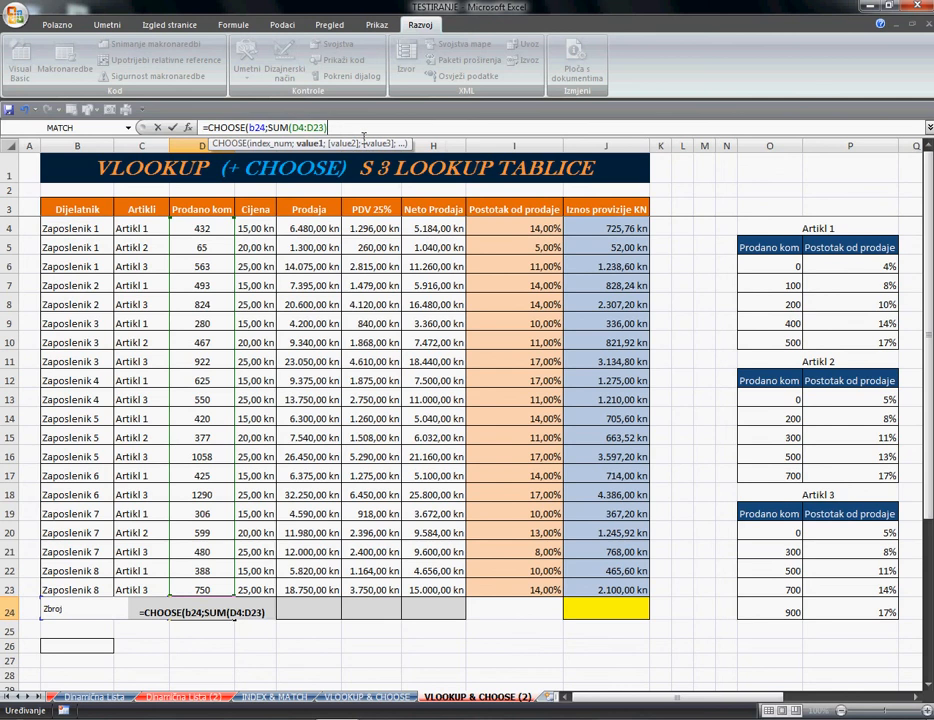
# Step: Check the Računanje list for the second calculation and add AVERAGE(D4:D23) as the second CHOOSE value, reusing the copied range
pyautogui.write(';')
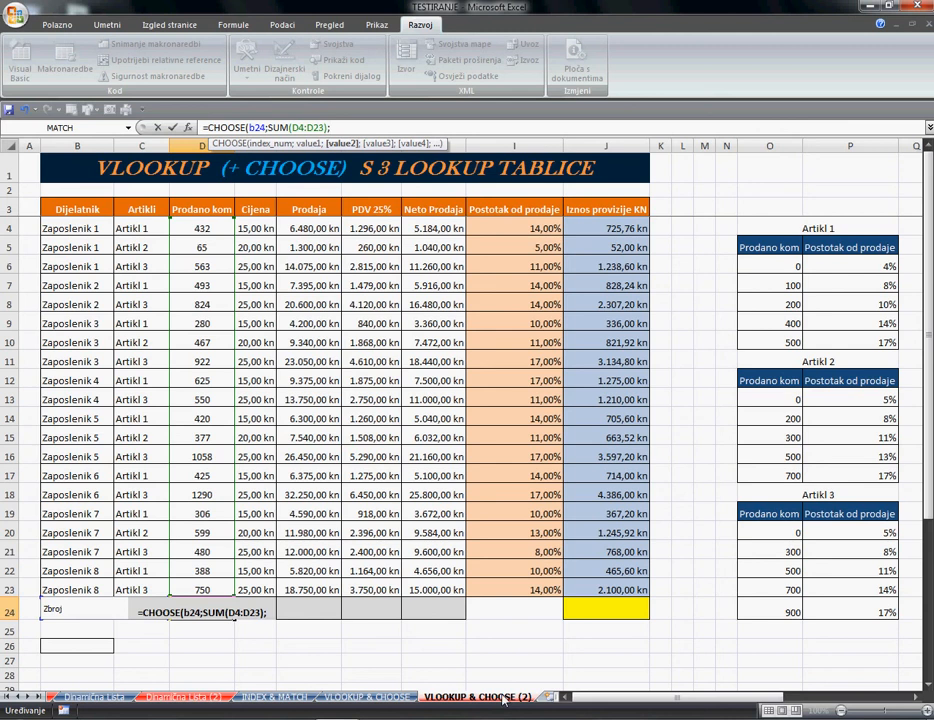
pyautogui.moveTo(663, 703); pyautogui.dragTo(740, 703)
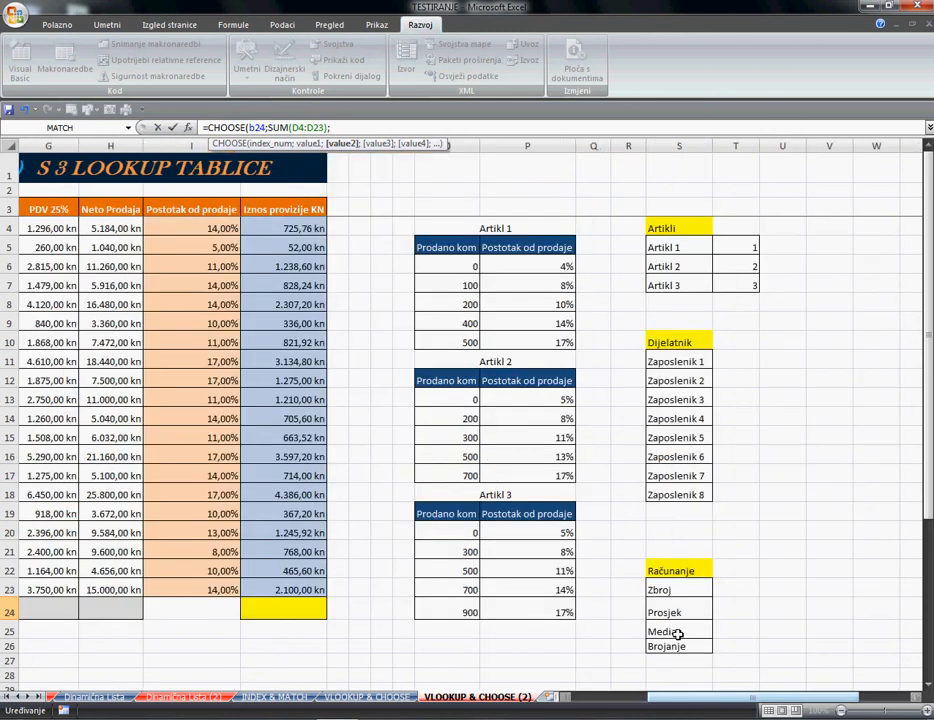
pyautogui.moveTo(638, 701); pyautogui.dragTo(580, 701)
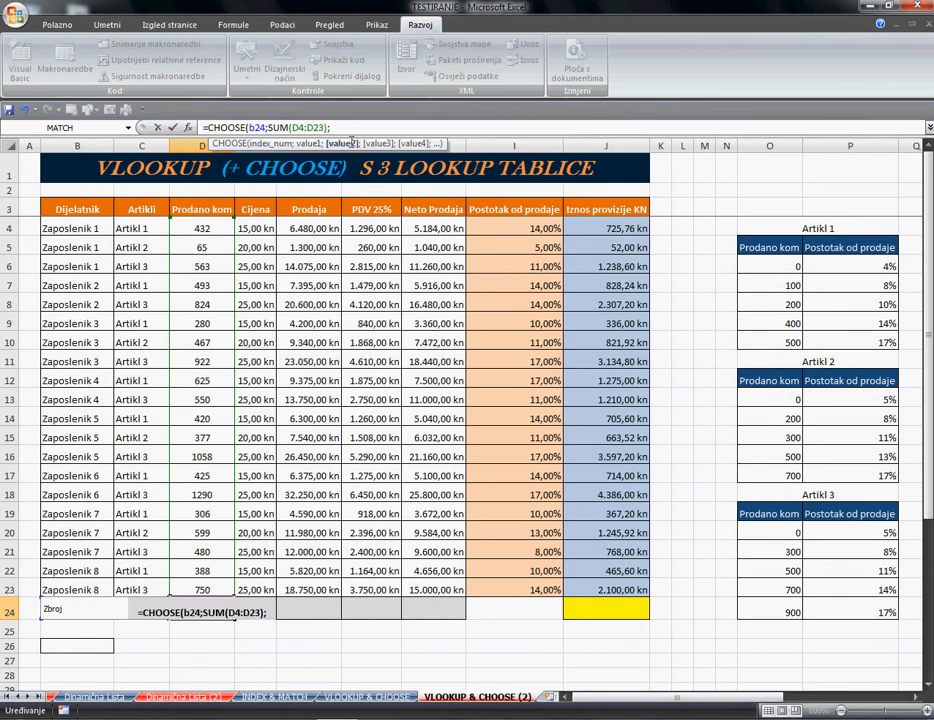
pyautogui.write('ave')
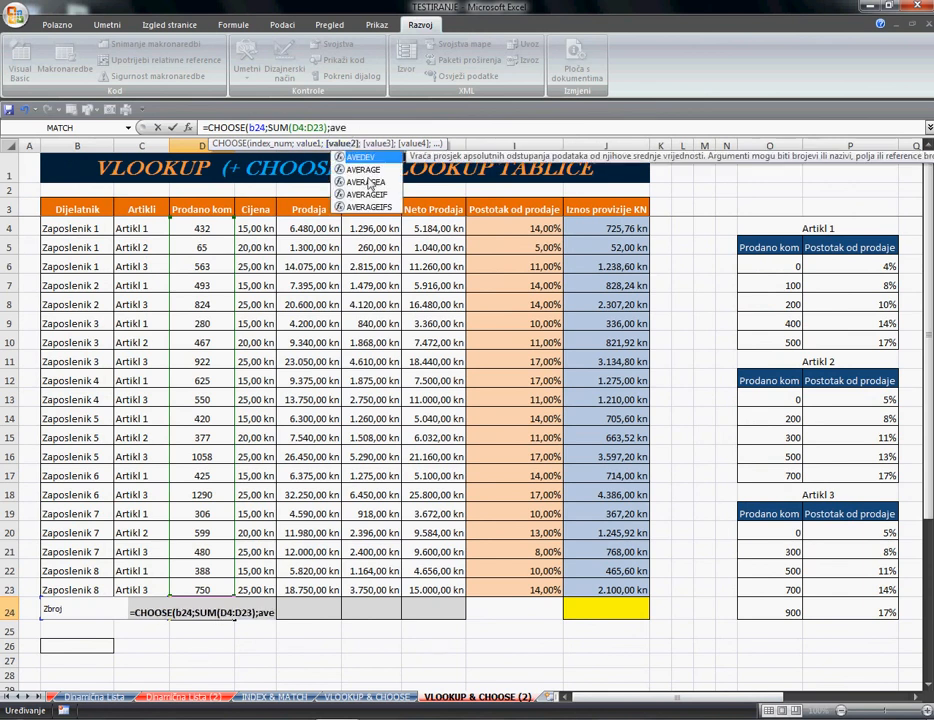
pyautogui.click(364, 170)
pyautogui.doubleClick(364, 170)
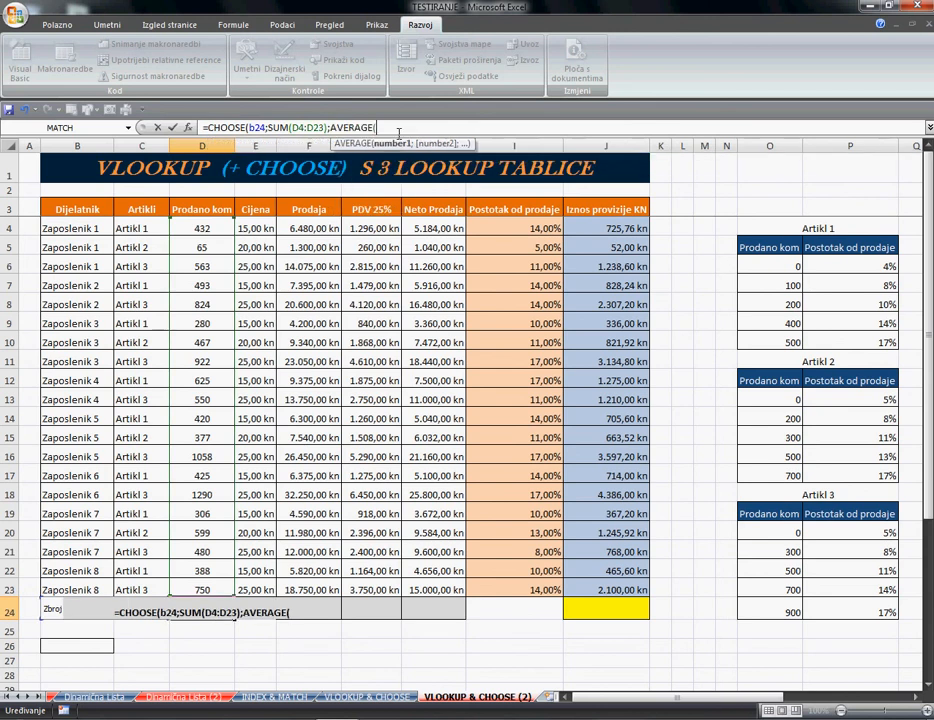
pyautogui.rightClick(397, 128)
pyautogui.click(445, 171)
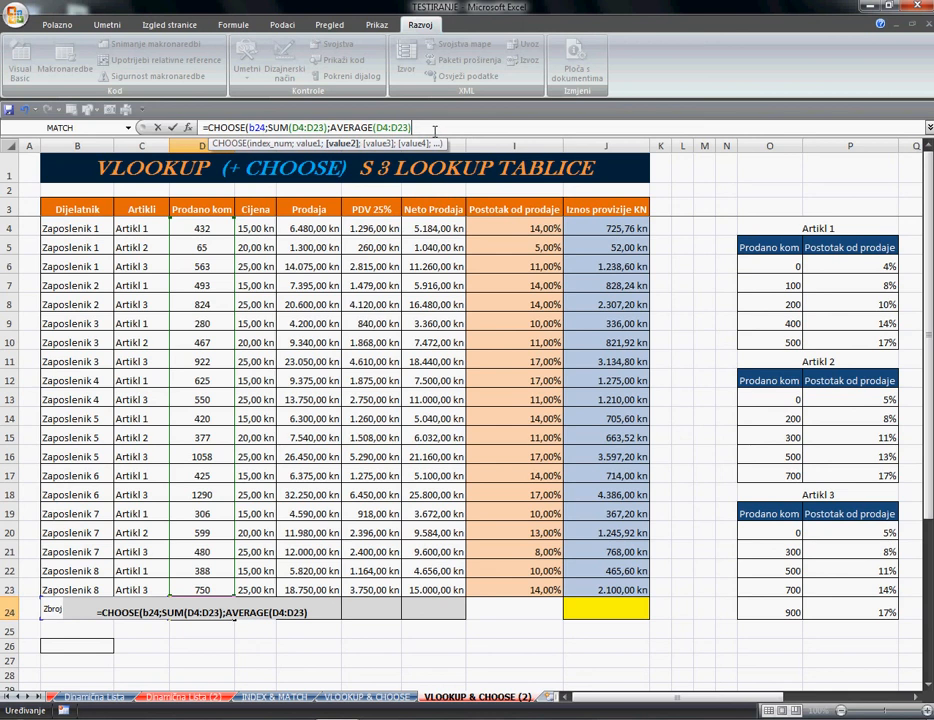
# Step: Add MEDIAN(D4:D23) as the third value of the CHOOSE formula, pasting the copied range
pyautogui.write(';')
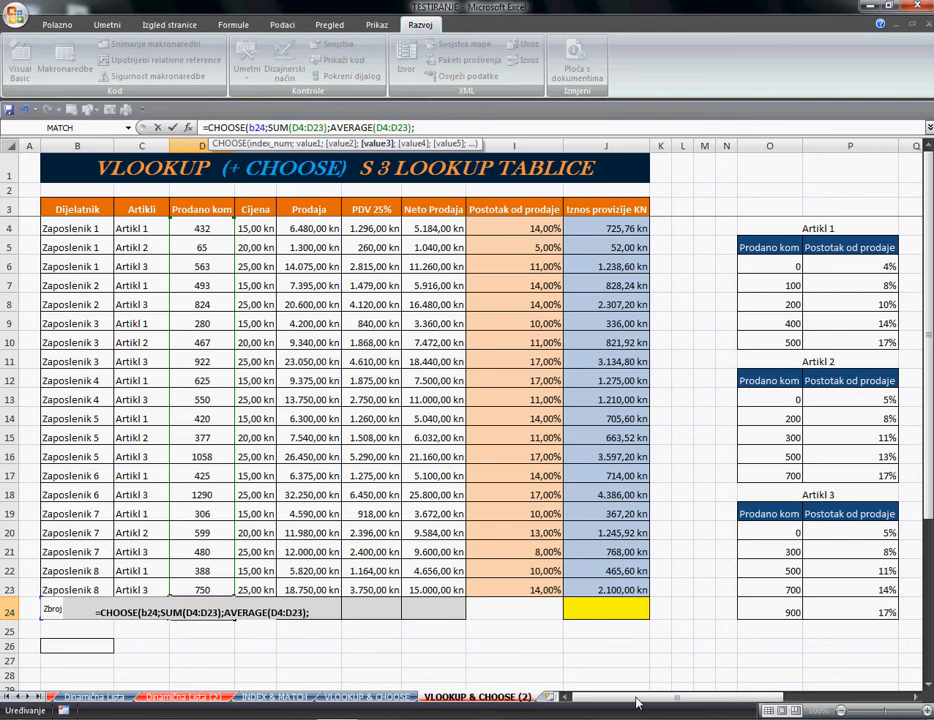
pyautogui.moveTo(640, 698); pyautogui.dragTo(592, 698)
pyautogui.write('me')
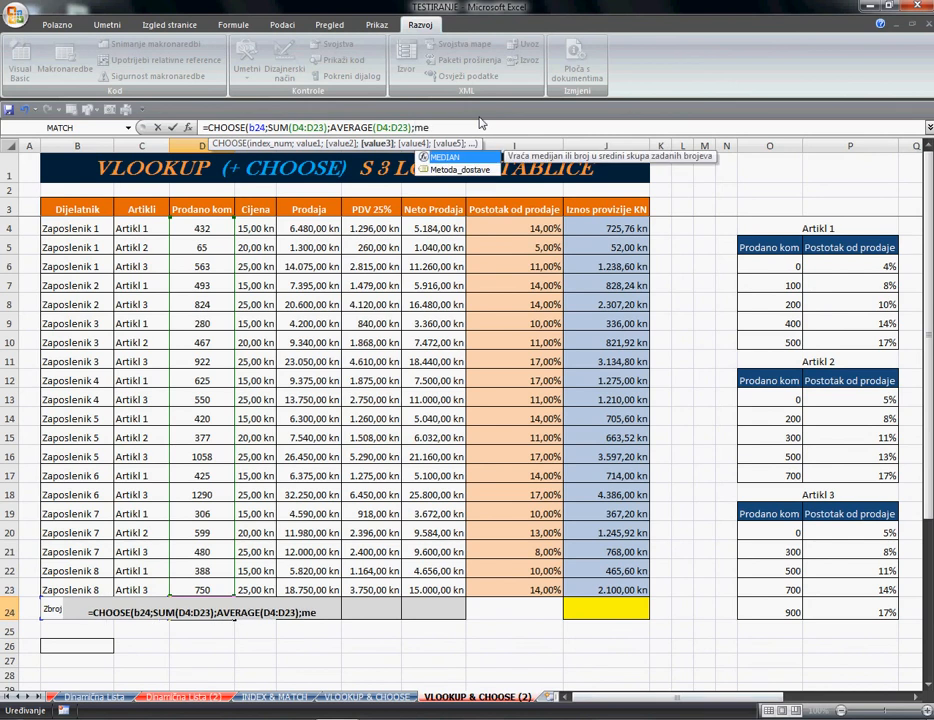
pyautogui.doubleClick(450, 161)
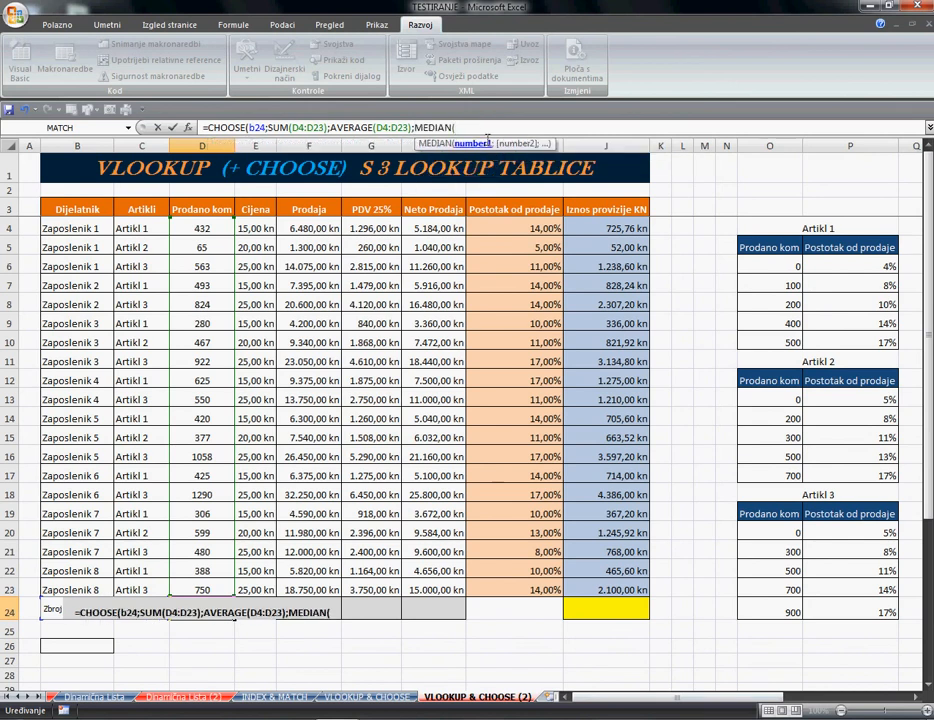
pyautogui.rightClick(479, 129)
pyautogui.click(530, 167)
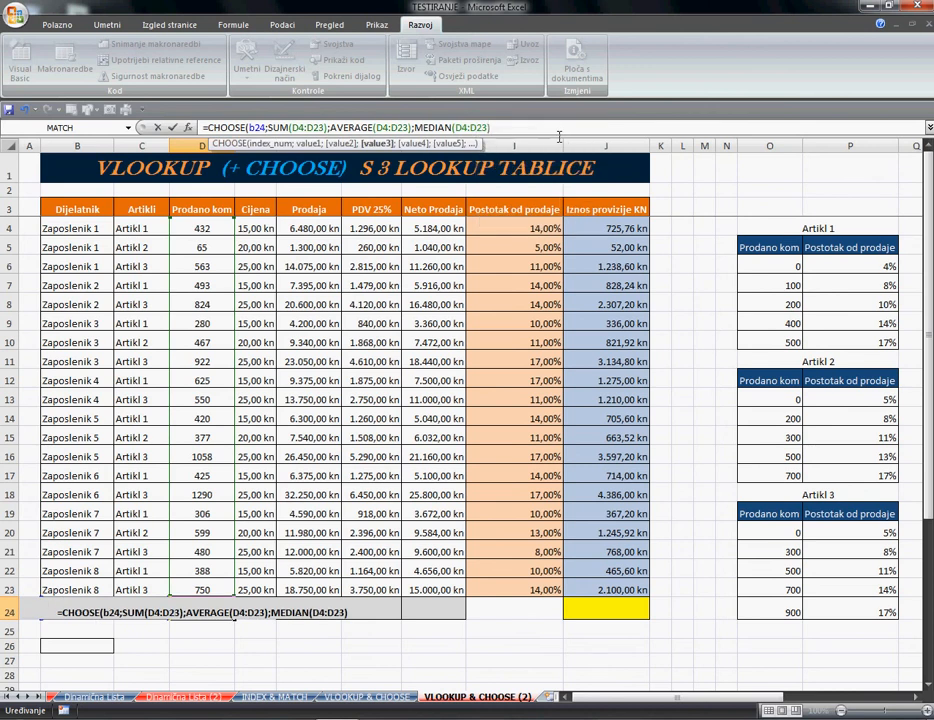
# Step: Add COUNT(D4:D23) as the fourth value, close the CHOOSE formula, and enter it in D24
pyautogui.write(';')
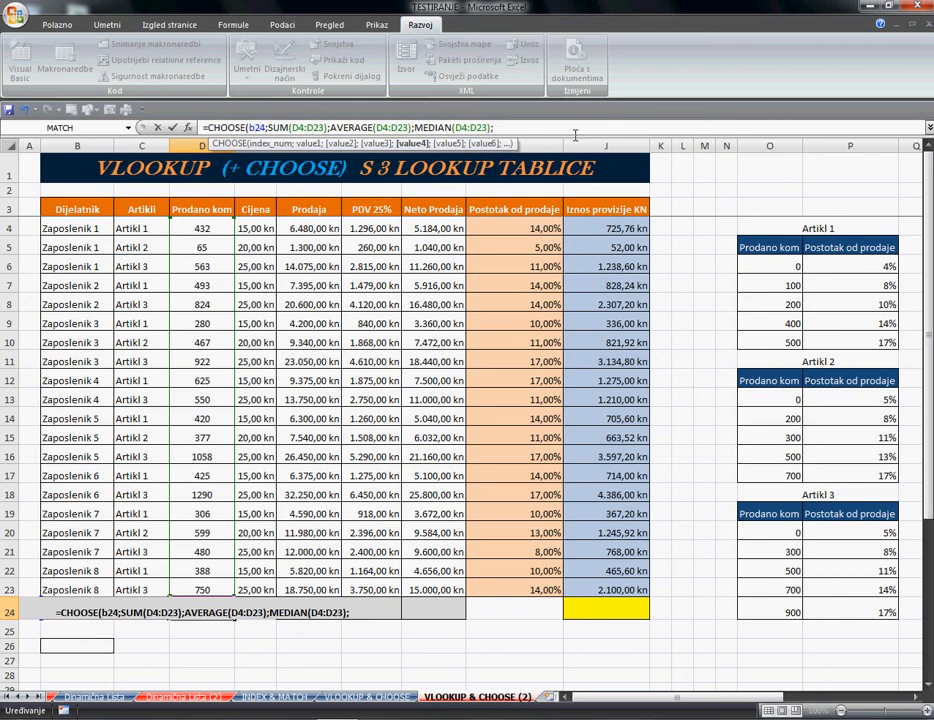
pyautogui.write('cou')
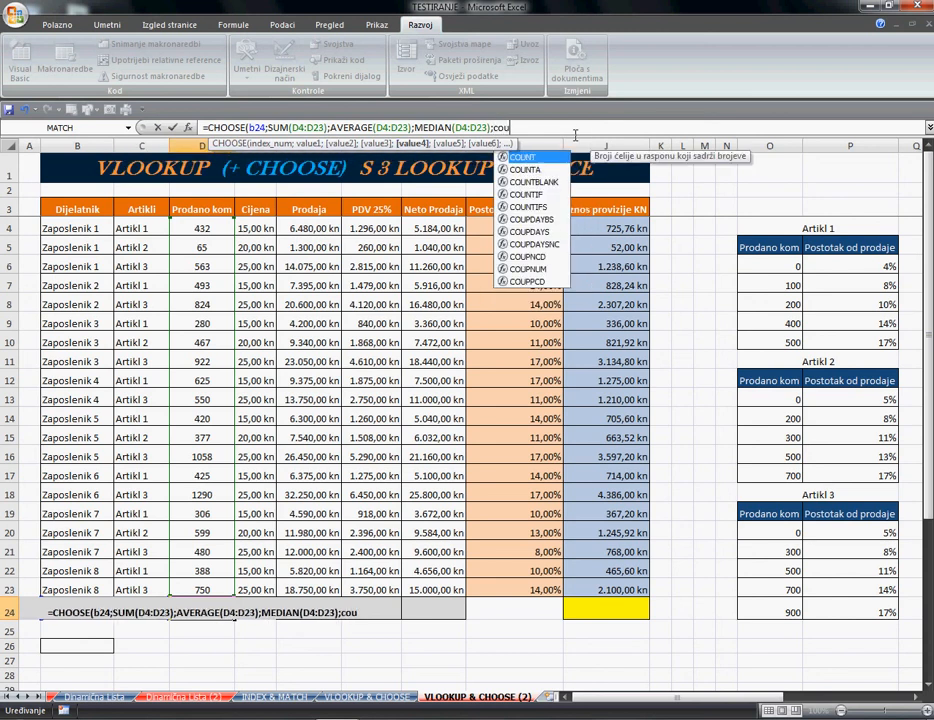
pyautogui.doubleClick(533, 159)
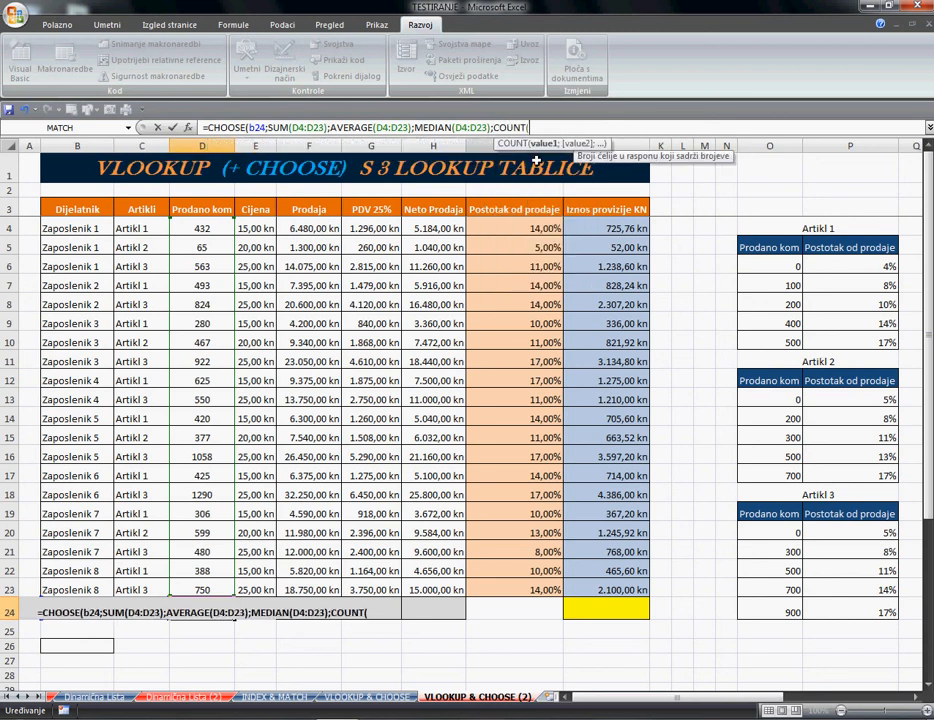
pyautogui.rightClick(552, 133)
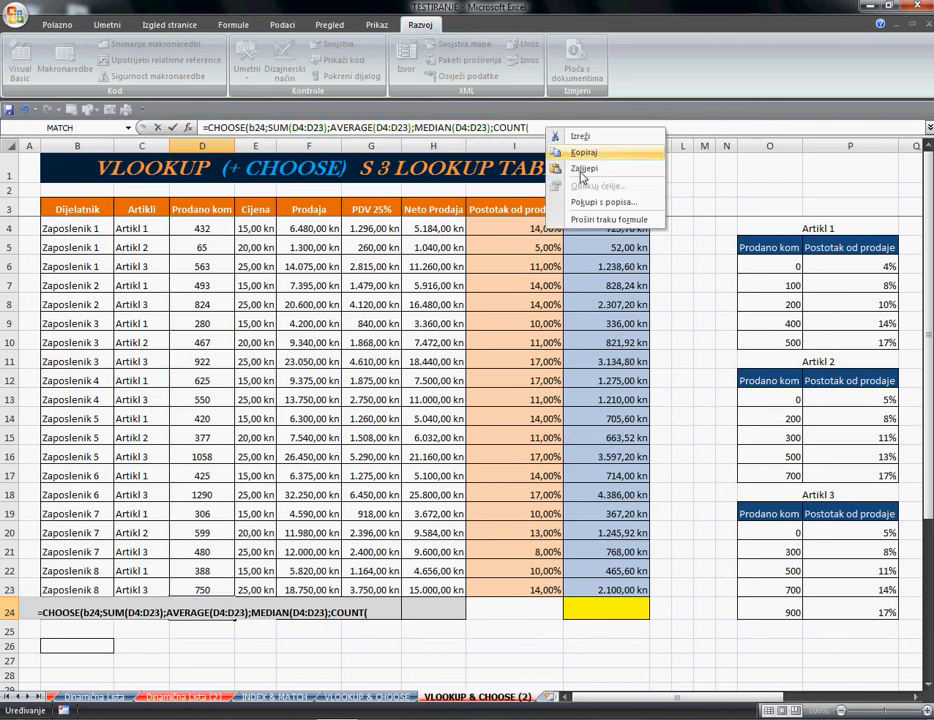
pyautogui.click(565, 168)
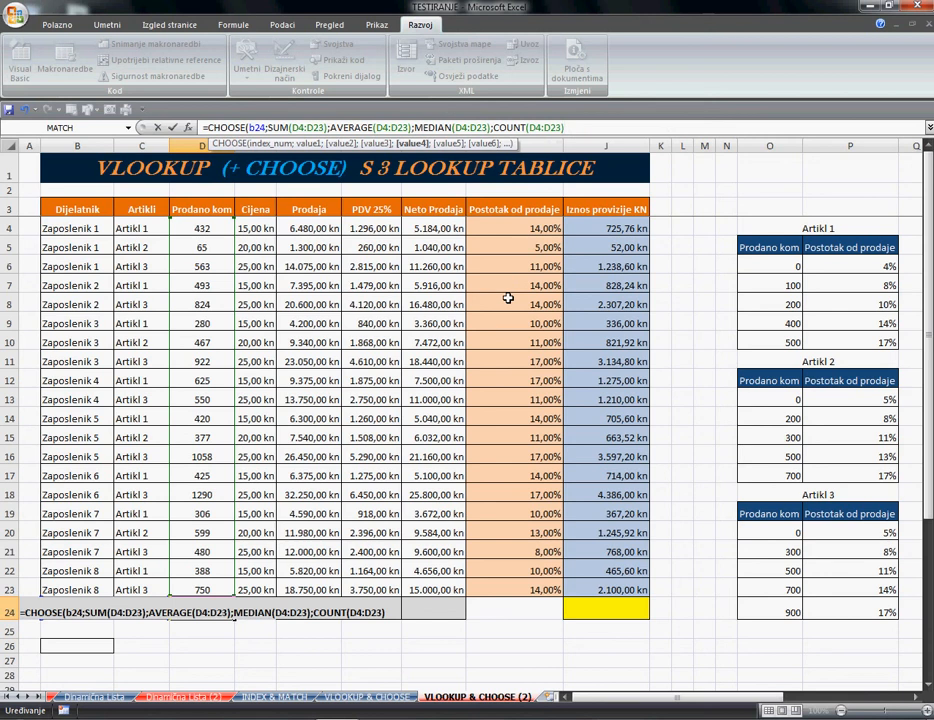
pyautogui.write(')')
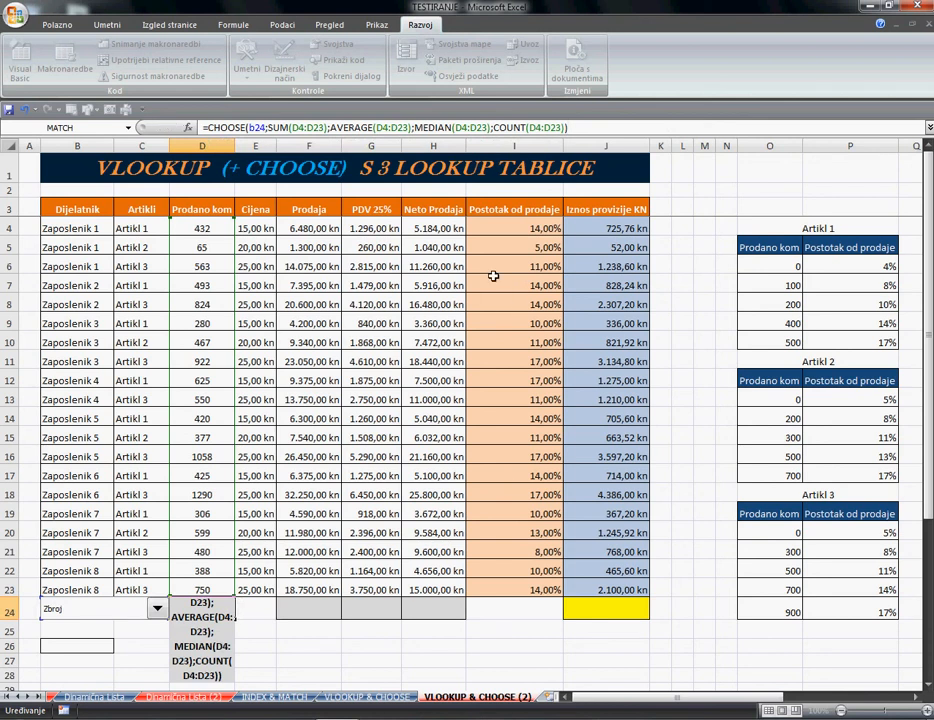
pyautogui.press('Return')
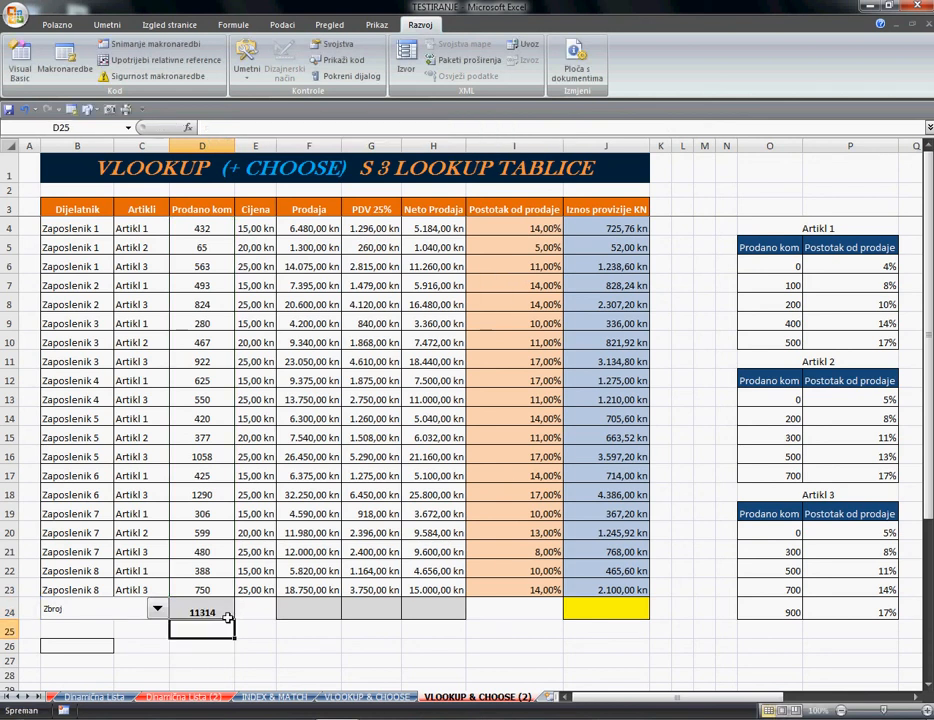
# Step: Test the D24 formula by switching the combo box to Prosjek and then to Median
pyautogui.click(158, 611)
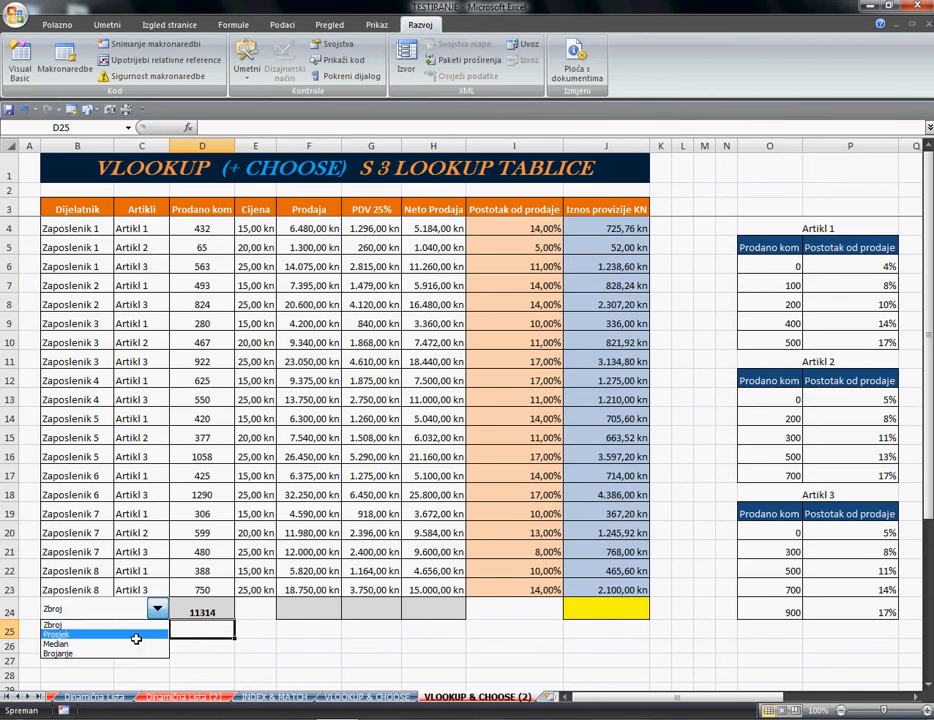
pyautogui.click(136, 635)
pyautogui.click(158, 611)
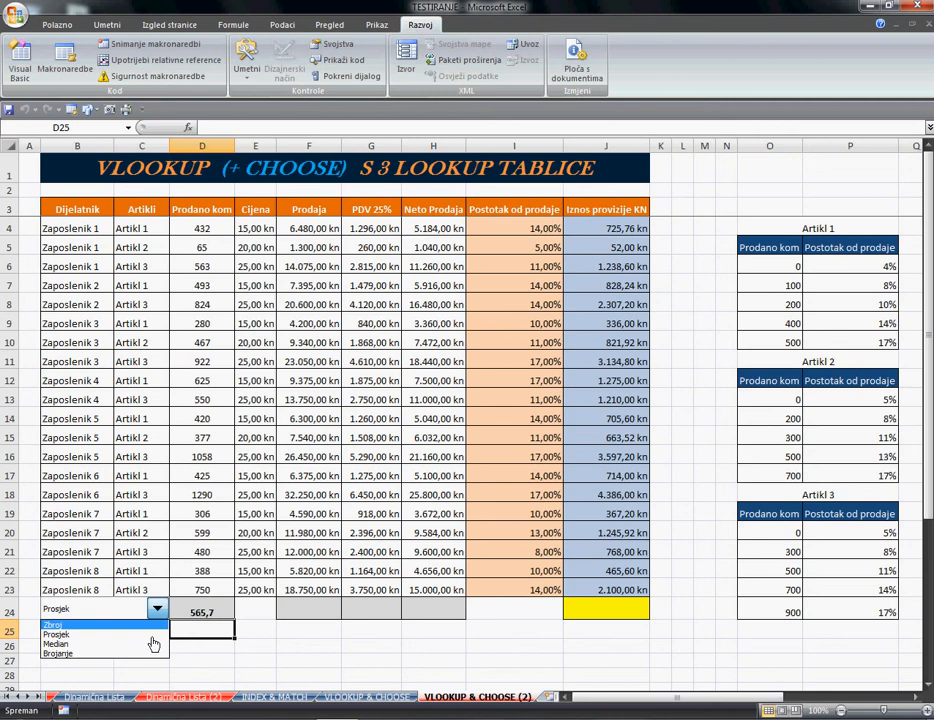
pyautogui.click(151, 645)
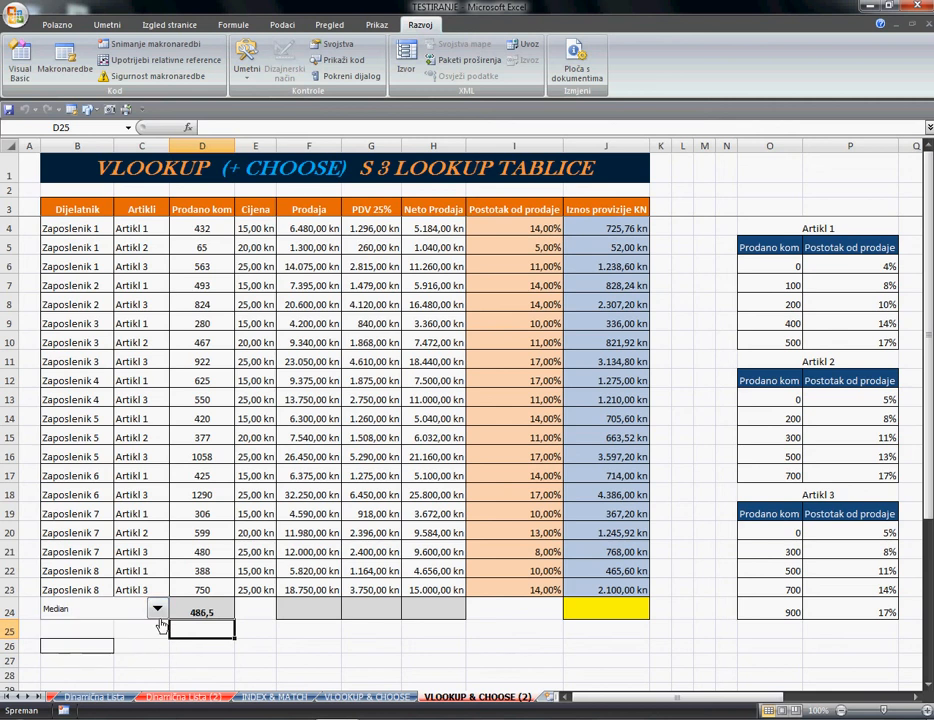
# Step: Test the D24 formula with Brojanje and Zbroj in the combo box, selecting D4:D23 to compare against the status bar figures
pyautogui.click(158, 610)
pyautogui.click(150, 655)
pyautogui.moveTo(185, 229); pyautogui.dragTo(202, 591)
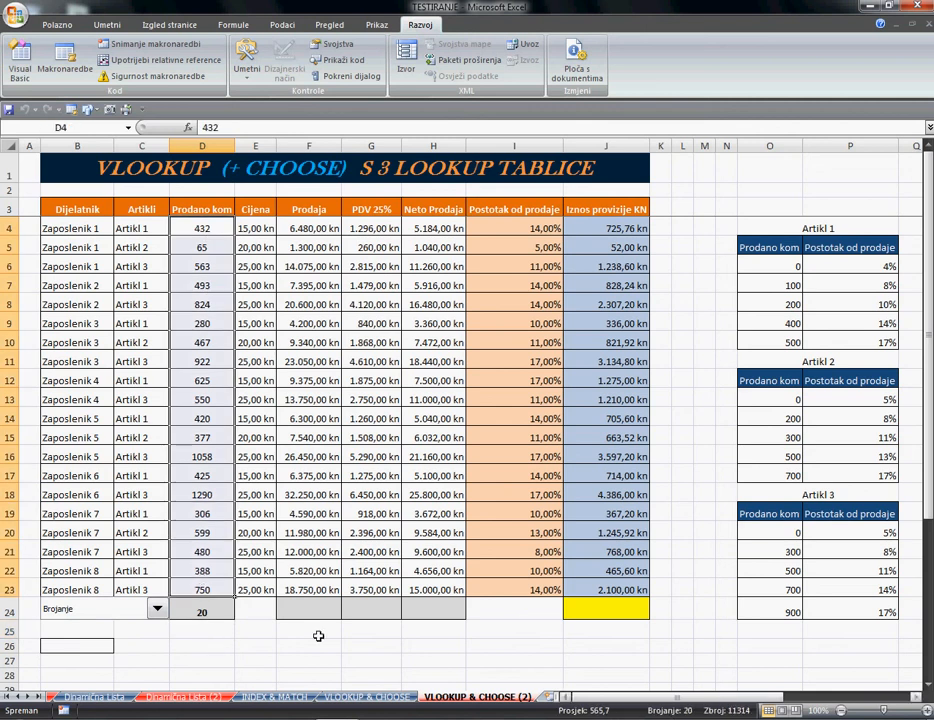
pyautogui.click(157, 609)
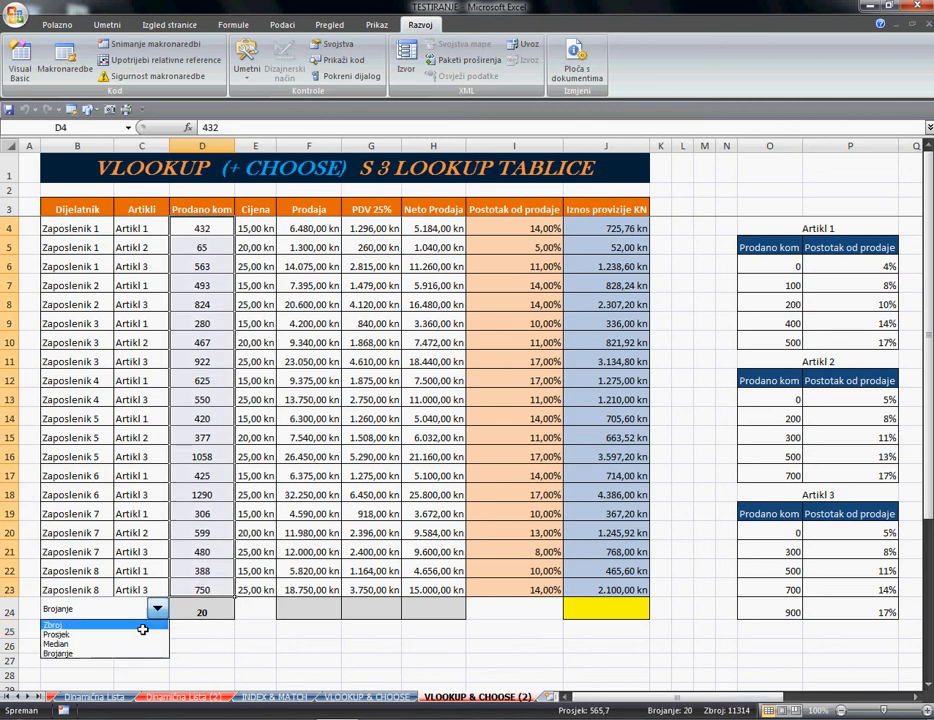
pyautogui.click(142, 625)
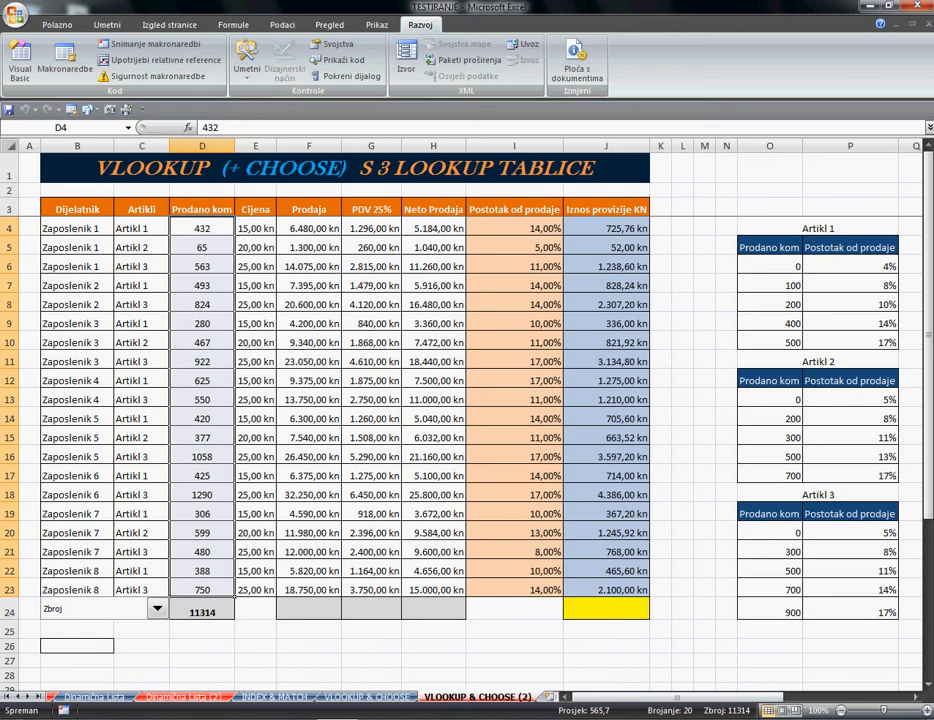
# Step: Recheck the D24 formula by switching the combo box to Median, Brojanje and back to Median
pyautogui.click(157, 608)
pyautogui.click(152, 641)
pyautogui.click(157, 608)
pyautogui.click(150, 652)
pyautogui.click(157, 610)
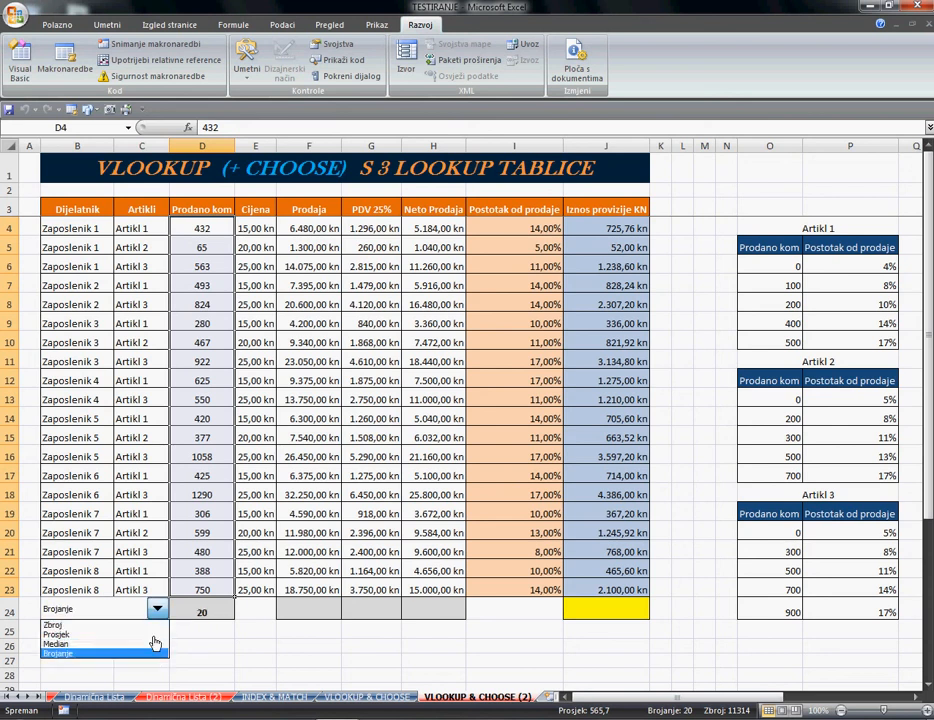
pyautogui.click(150, 643)
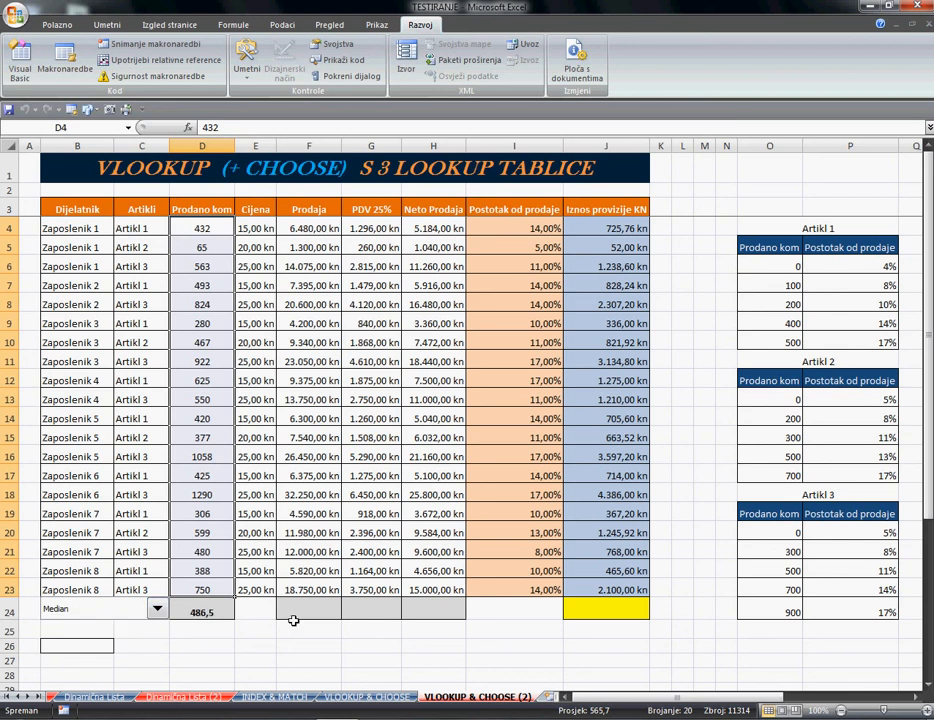
# Step: Copy the CHOOSE formula from D24 into J24 and change its index reference to B24
pyautogui.click(212, 614)
pyautogui.rightClick(212, 614)
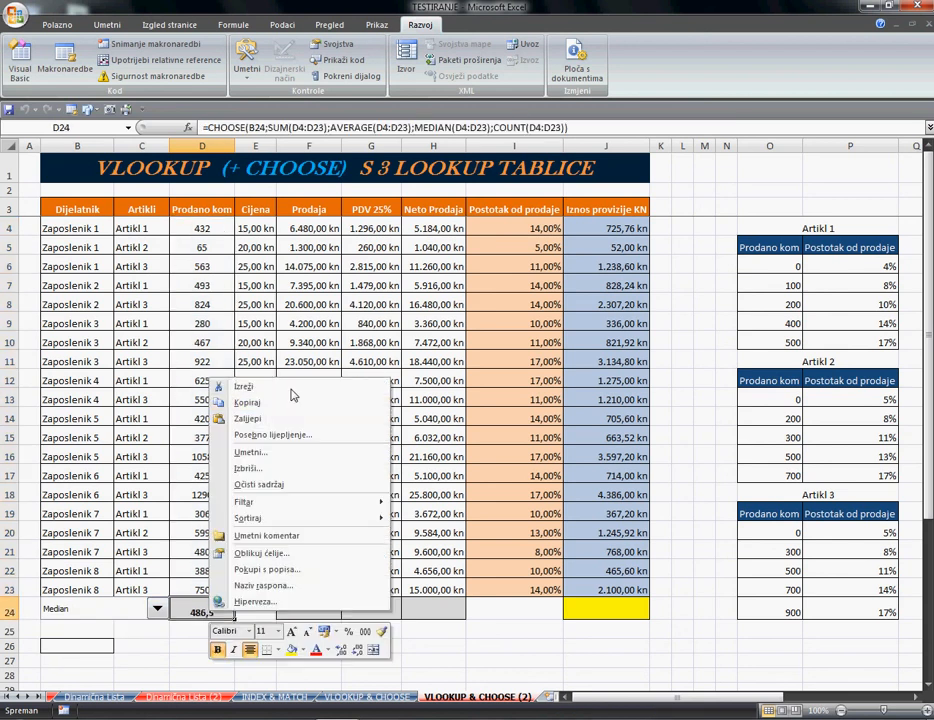
pyautogui.click(266, 405)
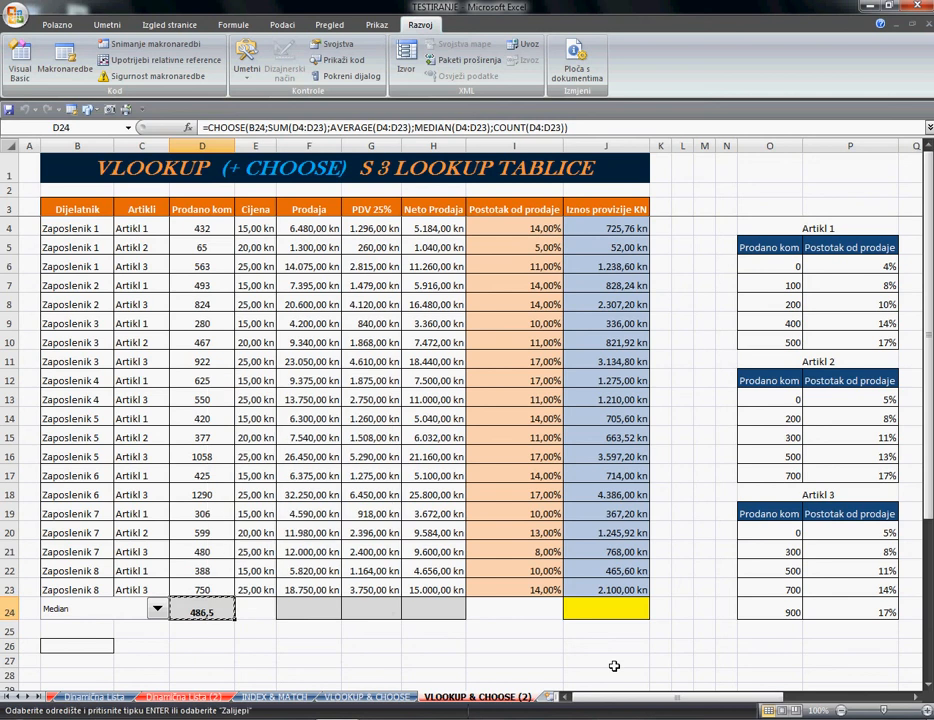
pyautogui.click(598, 616)
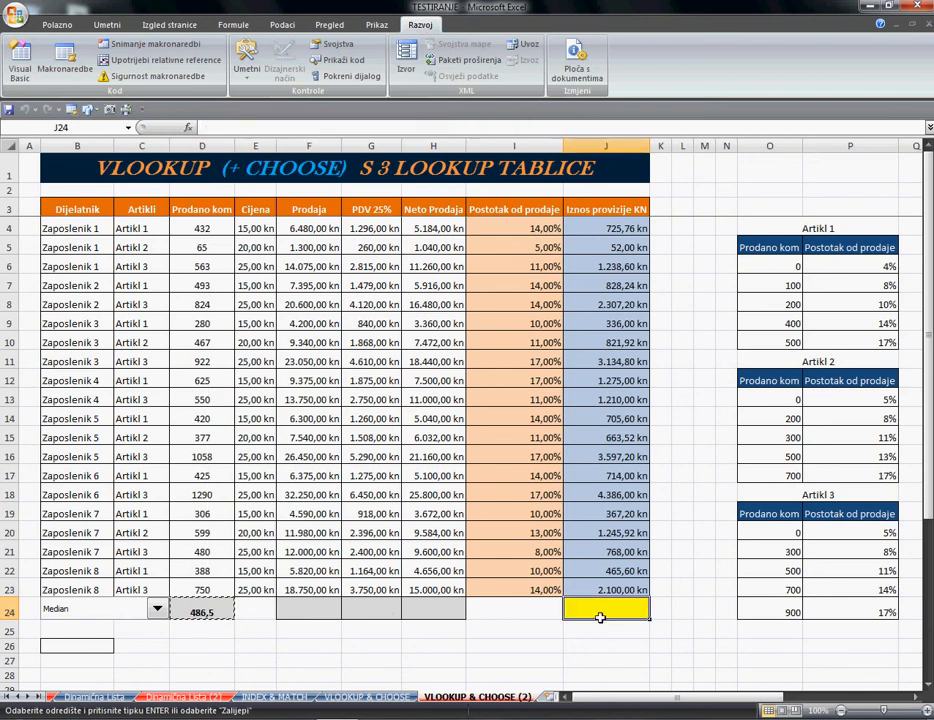
pyautogui.rightClick(598, 616)
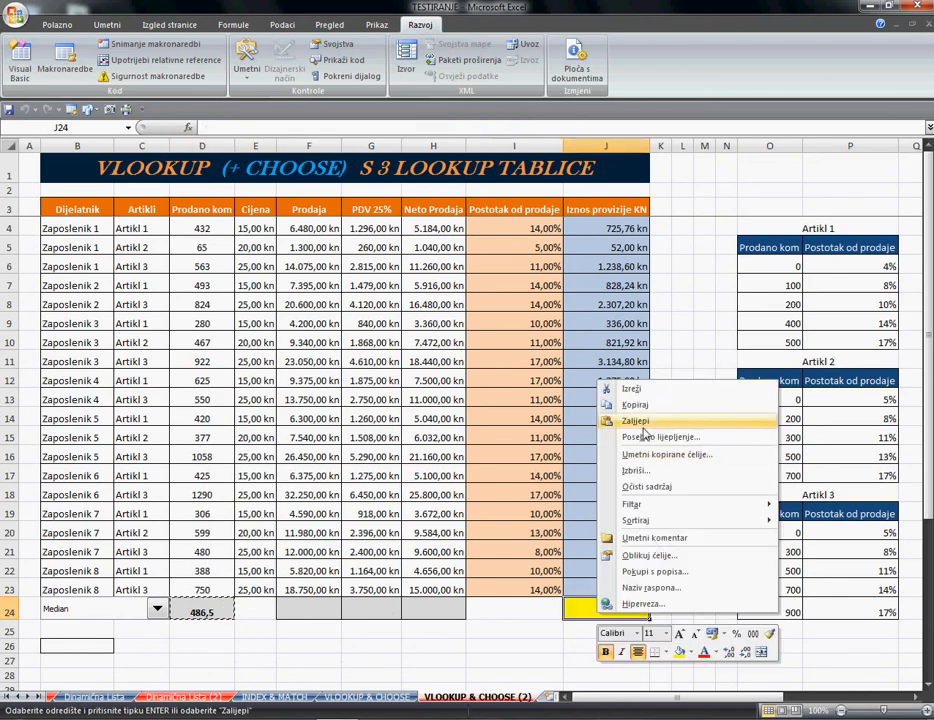
pyautogui.click(643, 421)
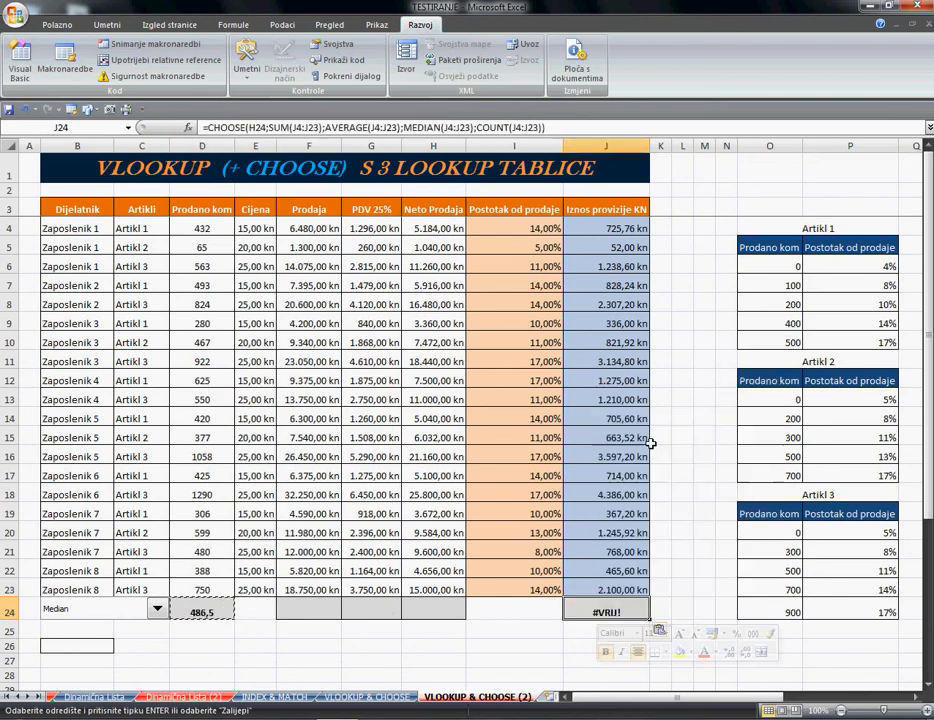
pyautogui.click(252, 128)
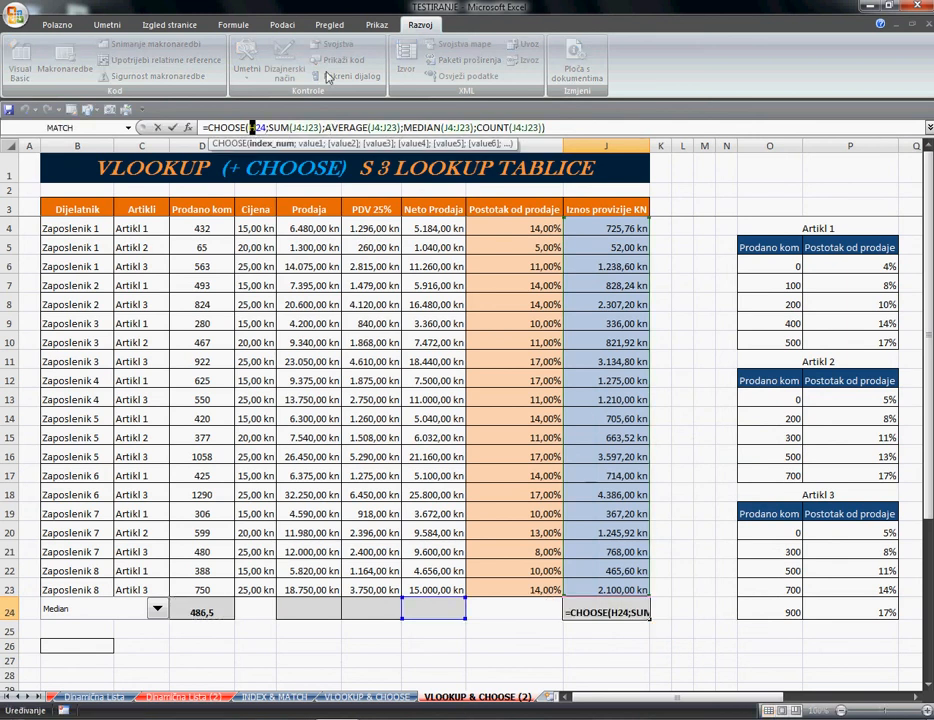
pyautogui.write('b')
pyautogui.press('Return')
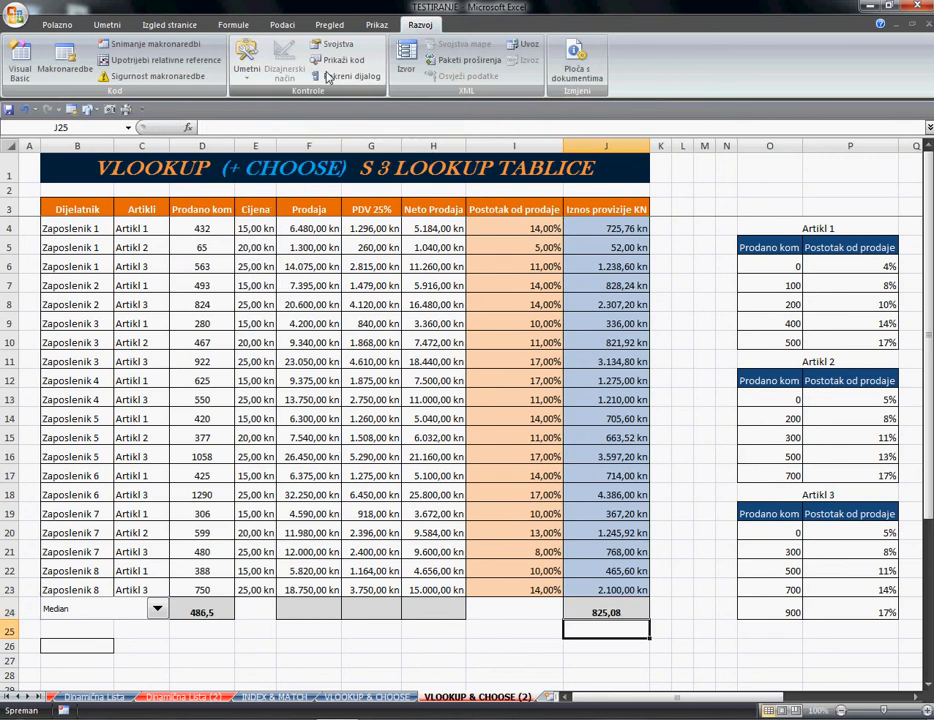
# Step: Format cell J24 with the Valuta number format
pyautogui.click(628, 615)
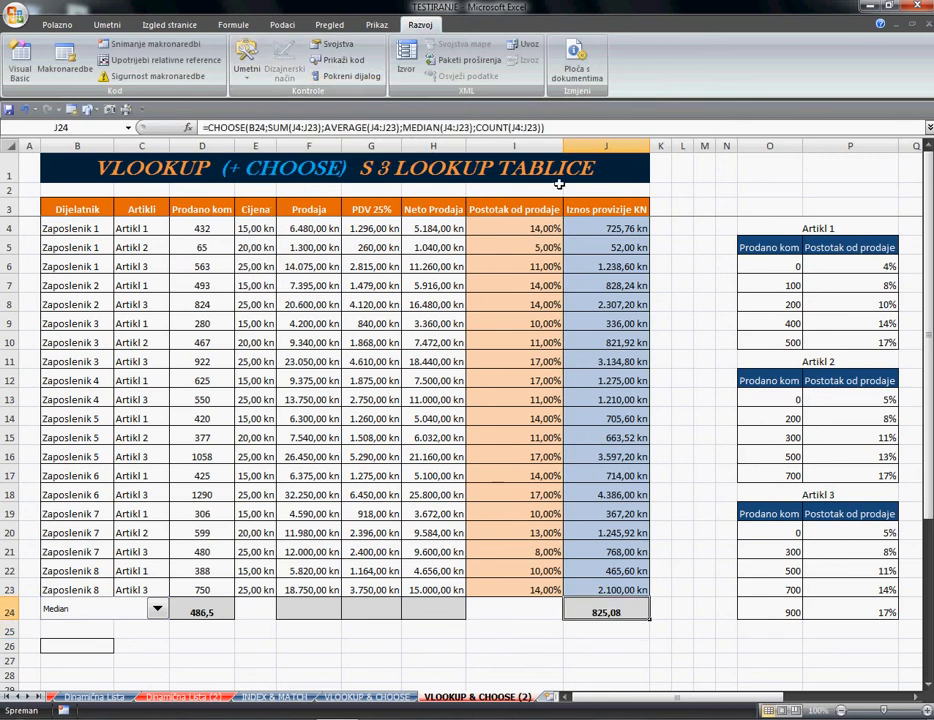
pyautogui.click(57, 26)
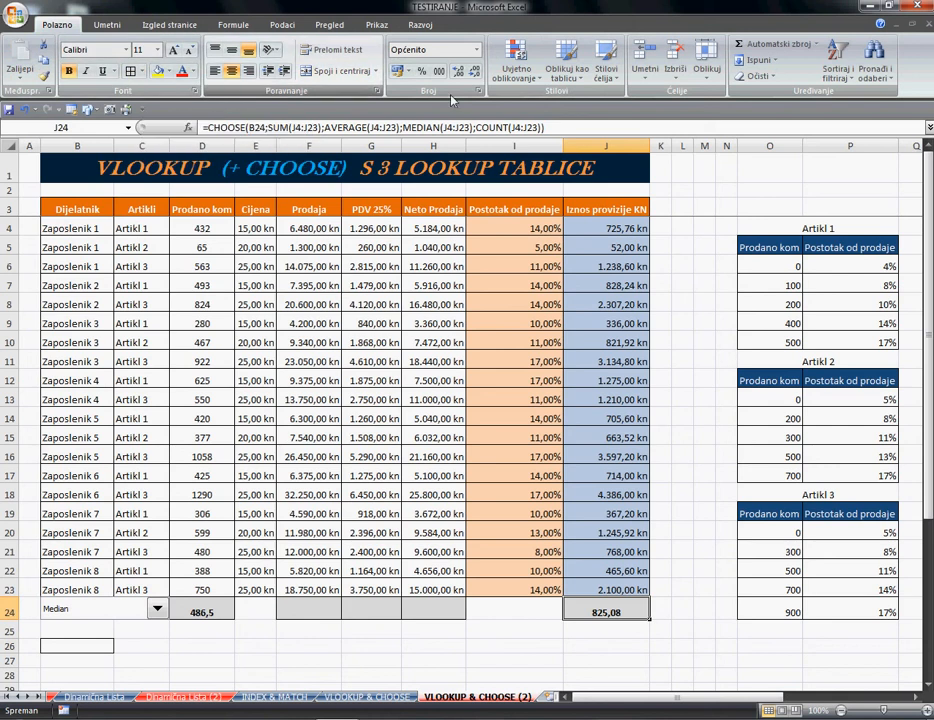
pyautogui.click(479, 57)
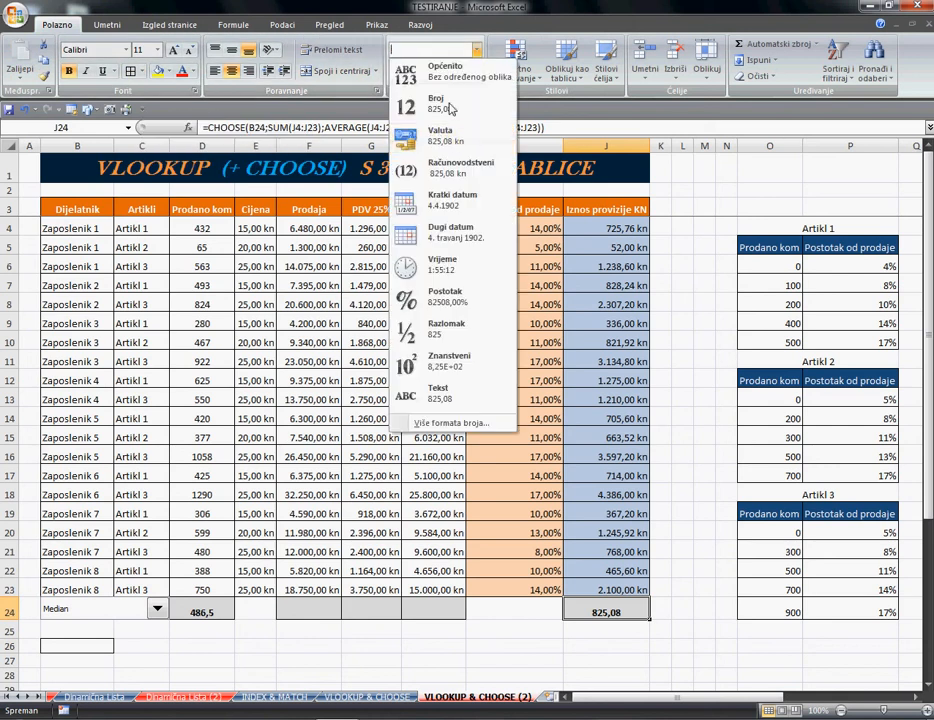
pyautogui.click(440, 136)
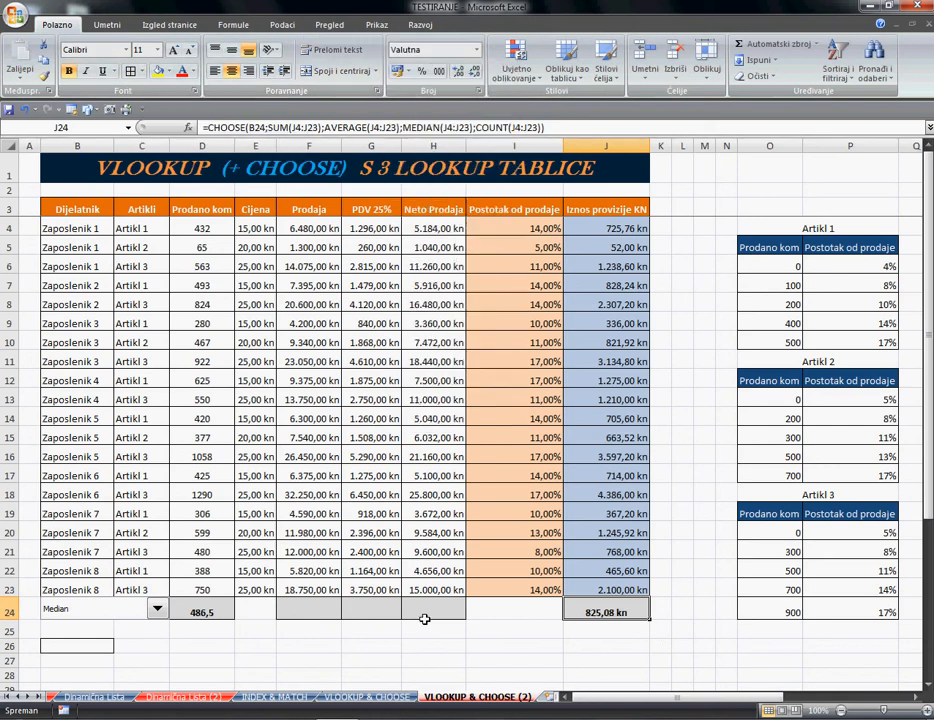
# Step: Copy the CHOOSE formula from D24 into F24 and change its index reference to B24
pyautogui.click(321, 615)
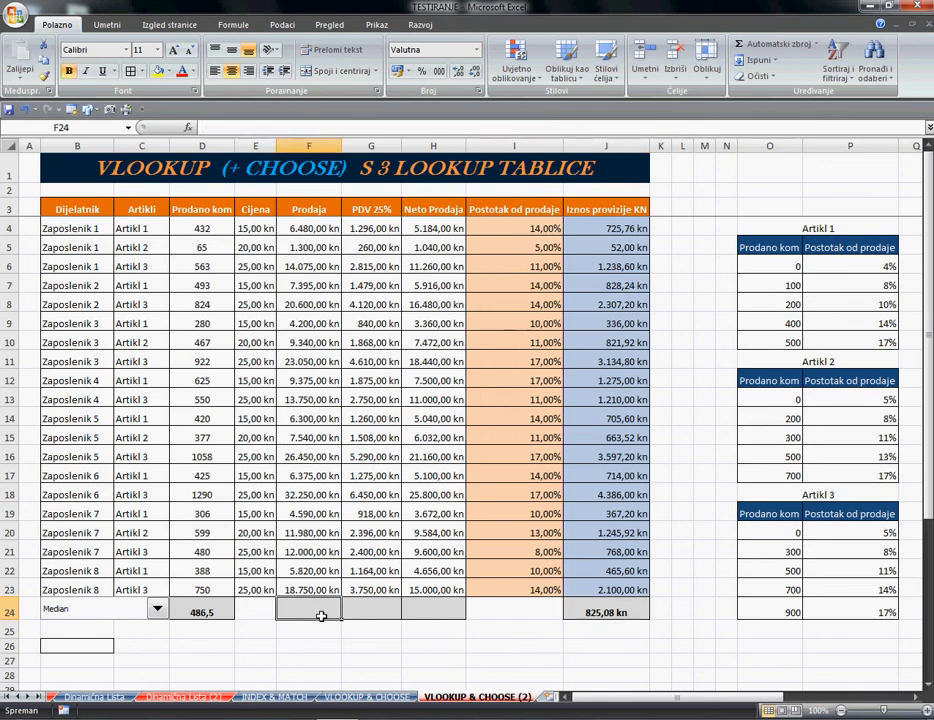
pyautogui.click(214, 615)
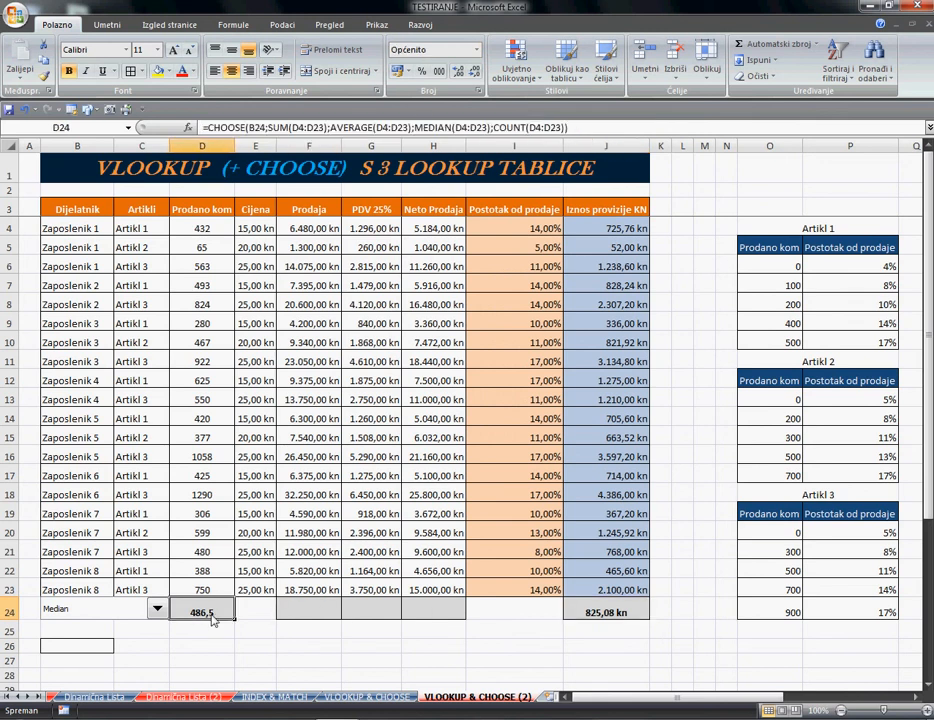
pyautogui.rightClick(214, 616)
pyautogui.press('Return')
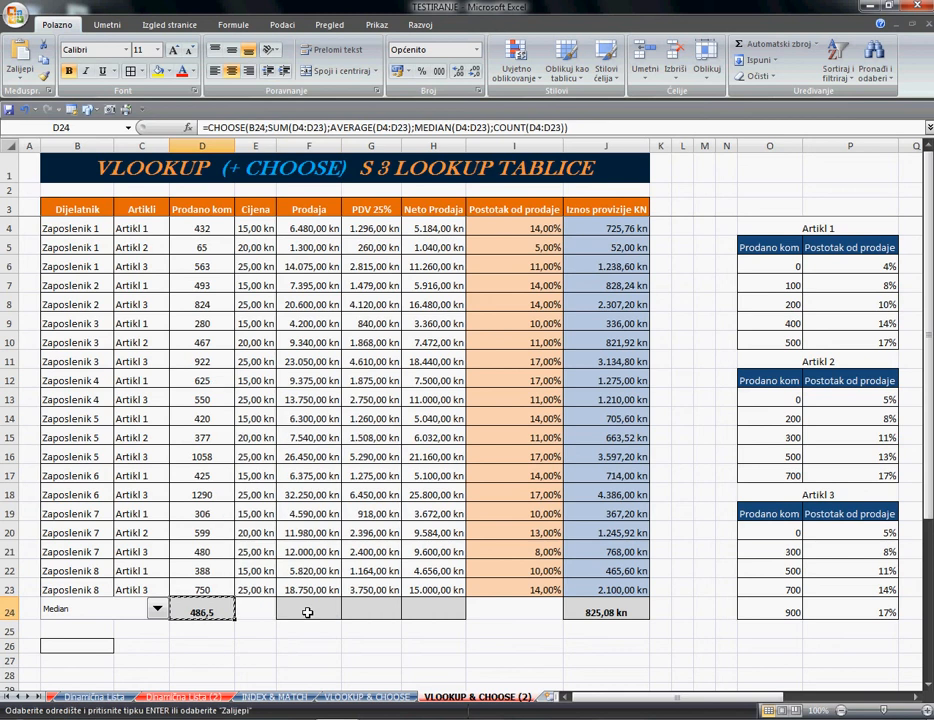
pyautogui.click(306, 612)
pyautogui.rightClick(306, 612)
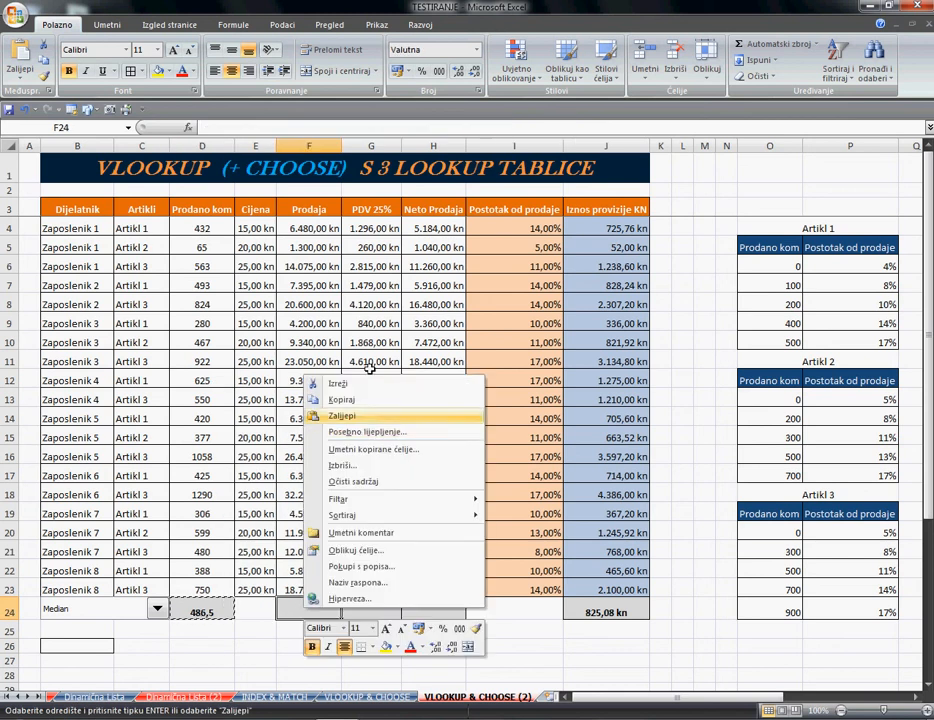
pyautogui.click(341, 415)
pyautogui.click(252, 128)
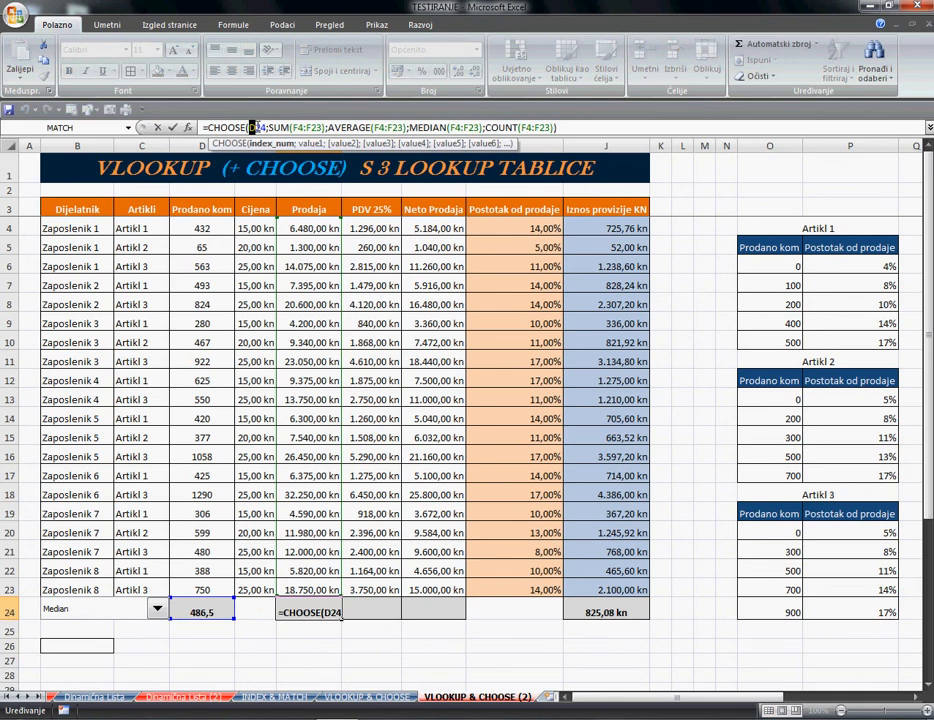
pyautogui.write('b')
pyautogui.press('Return')
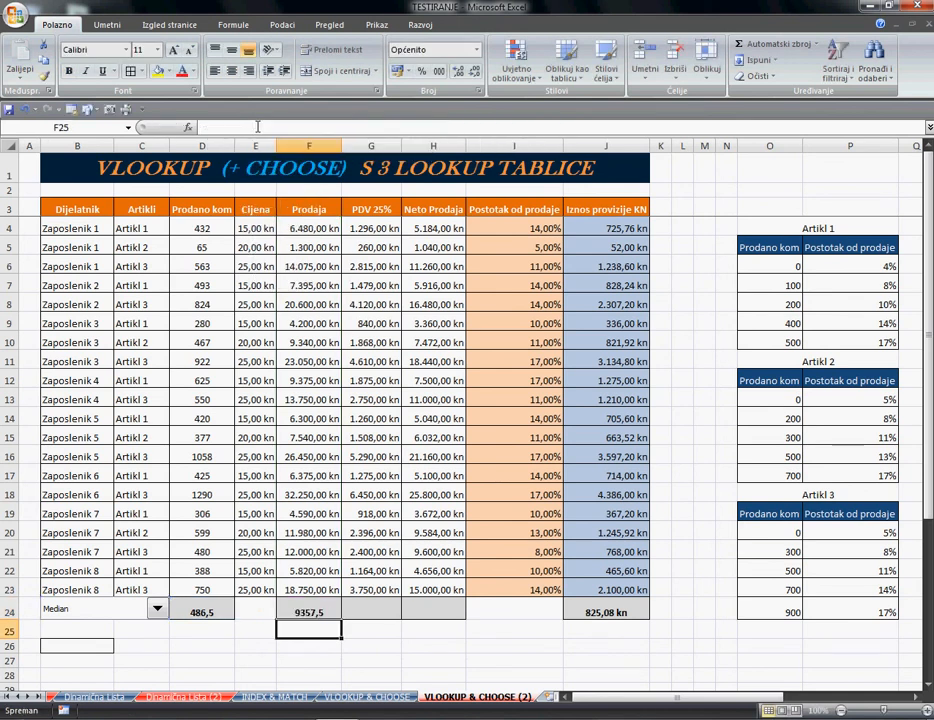
# Step: Format cell F24 with the Valuta number format
pyautogui.press('Up')
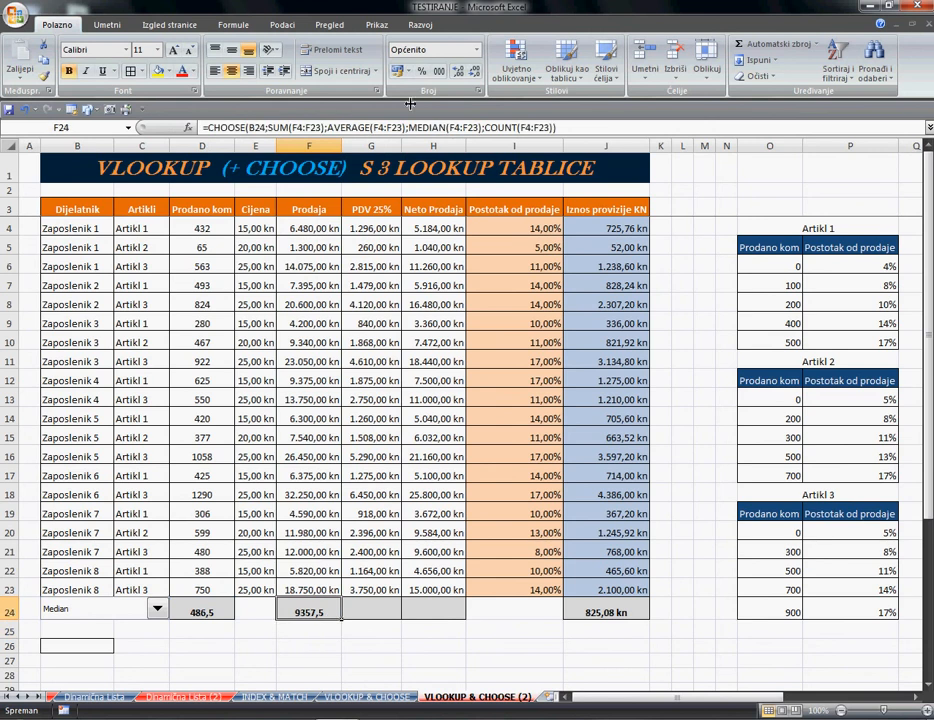
pyautogui.click(476, 49)
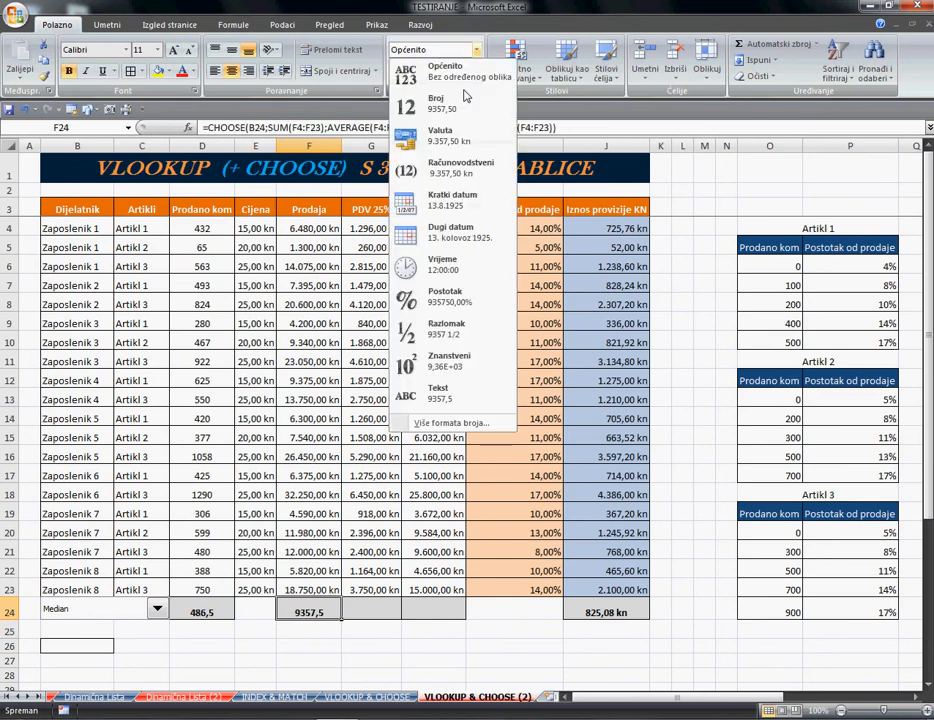
pyautogui.click(443, 140)
# Step: Fill the PDV 25% and Neto Prodaja formulas from G23 and H23 down into row 24
pyautogui.click(383, 596)
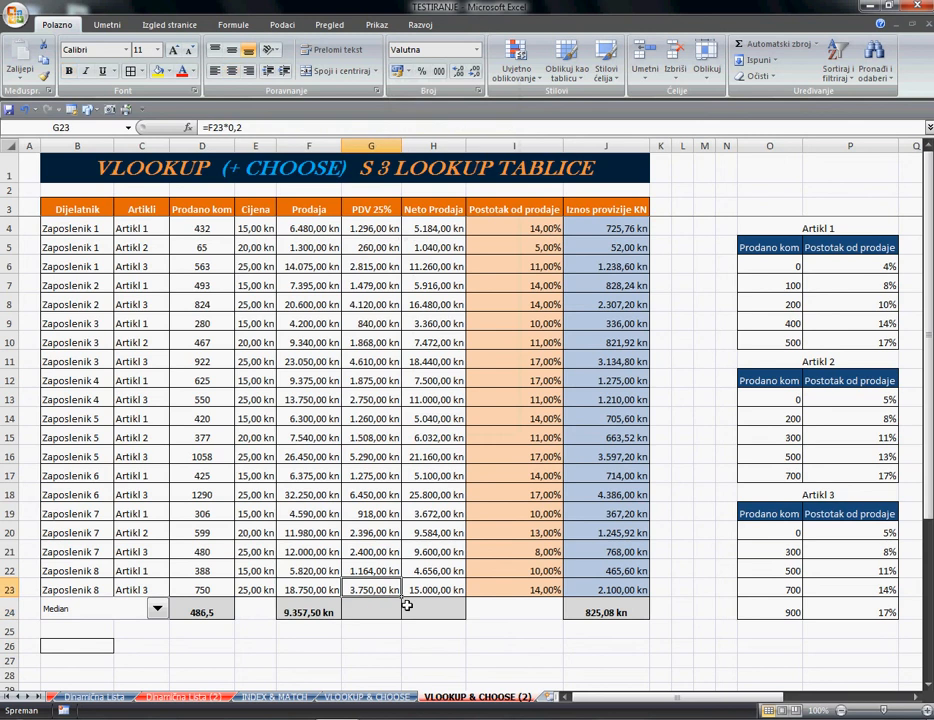
pyautogui.moveTo(401, 600); pyautogui.dragTo(402, 616)
pyautogui.click(449, 594)
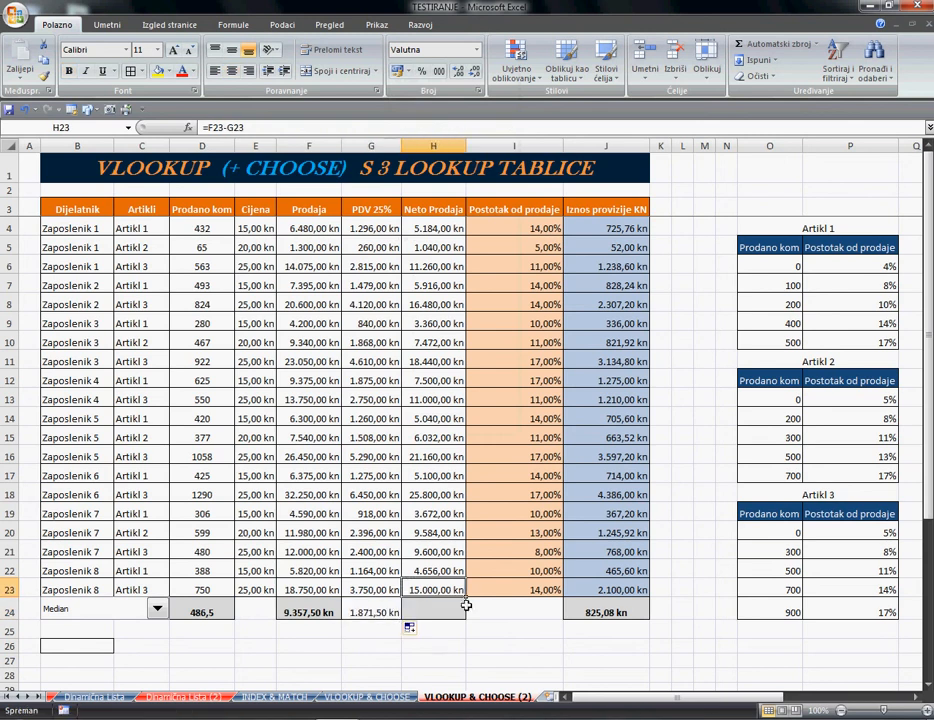
pyautogui.moveTo(466, 600); pyautogui.dragTo(466, 626)
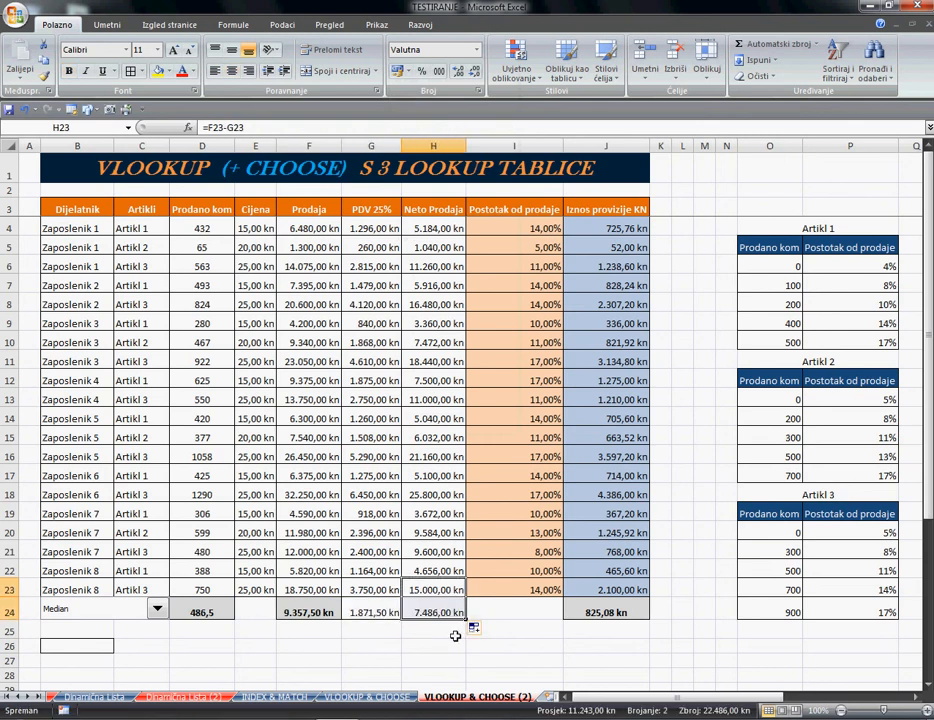
pyautogui.click(448, 634)
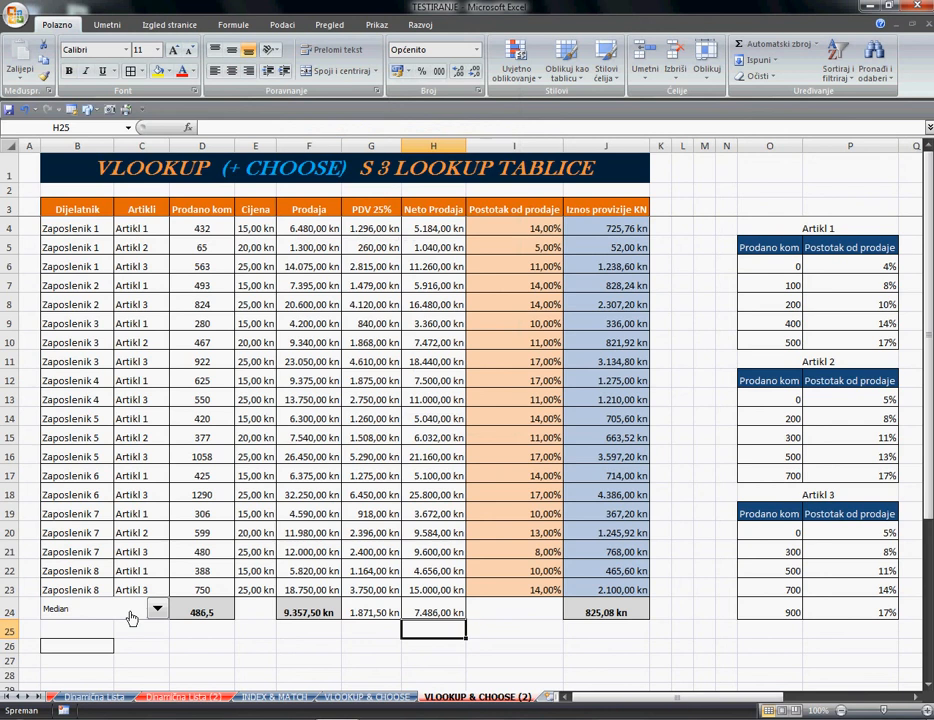
# Step: Test the completed bottom row by choosing Median and then Zbroj in the combo box
pyautogui.click(157, 608)
pyautogui.click(144, 643)
pyautogui.click(160, 610)
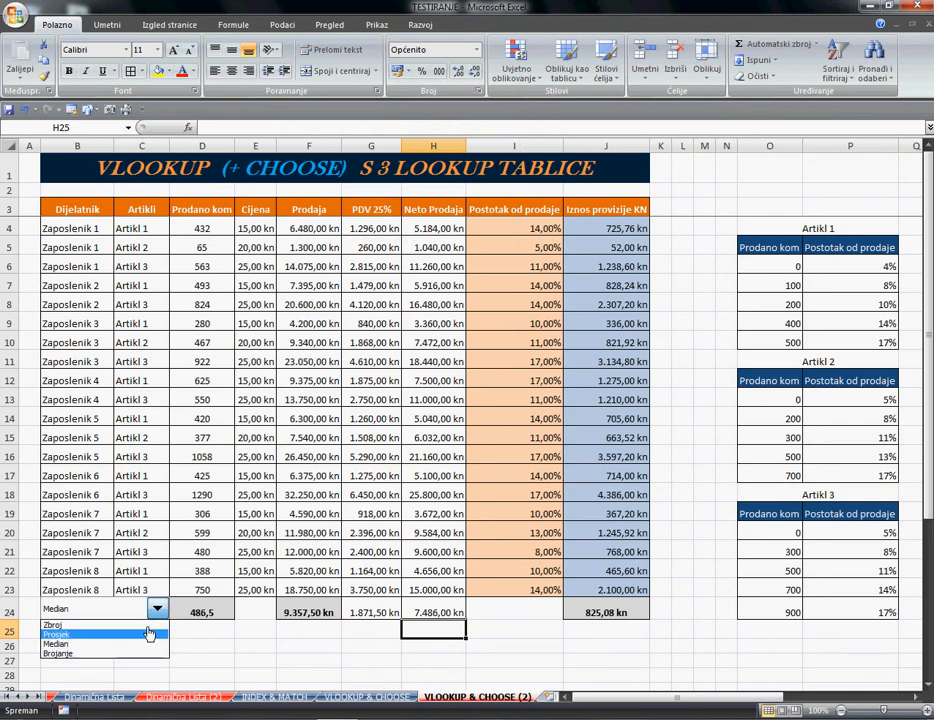
pyautogui.click(76, 625)
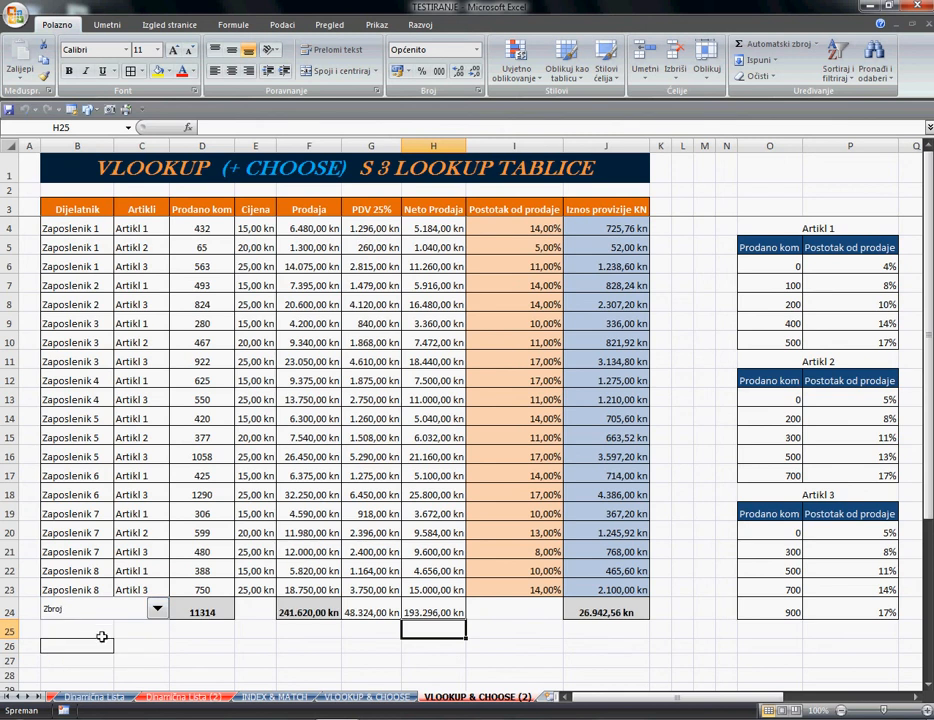
# Step: Apply a grey fill to G24:H24 to match the other cells of the bottom row
pyautogui.moveTo(395, 614); pyautogui.dragTo(440, 612)
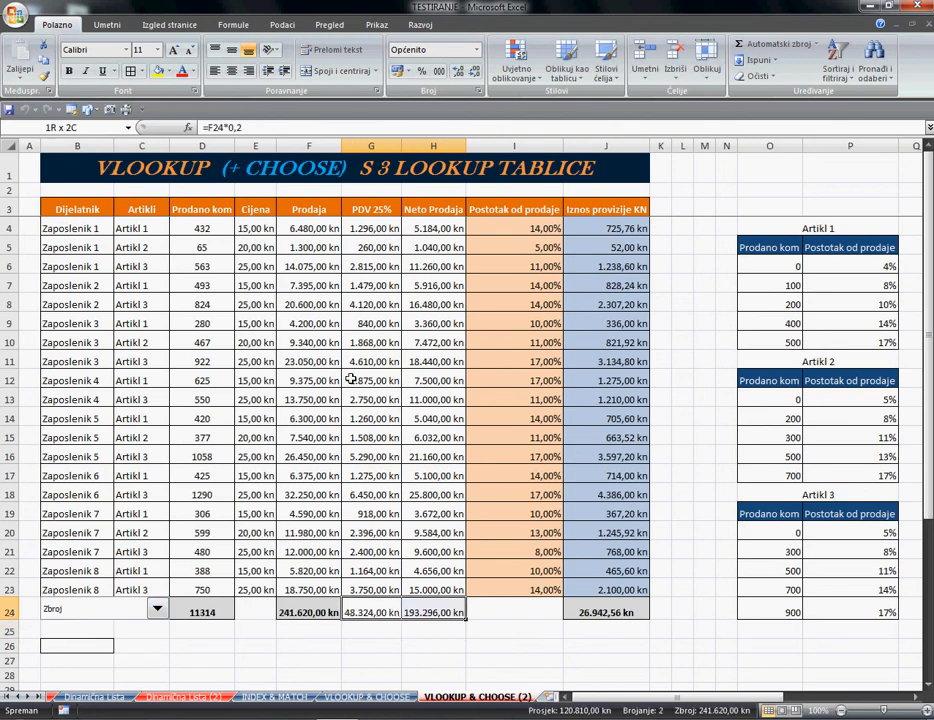
pyautogui.click(170, 72)
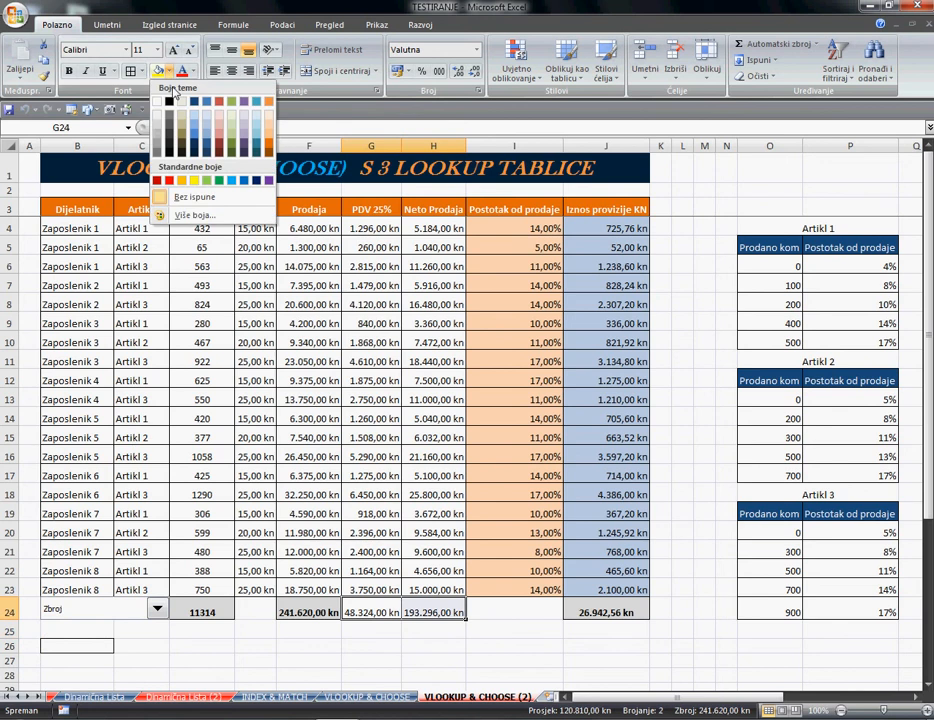
pyautogui.click(158, 131)
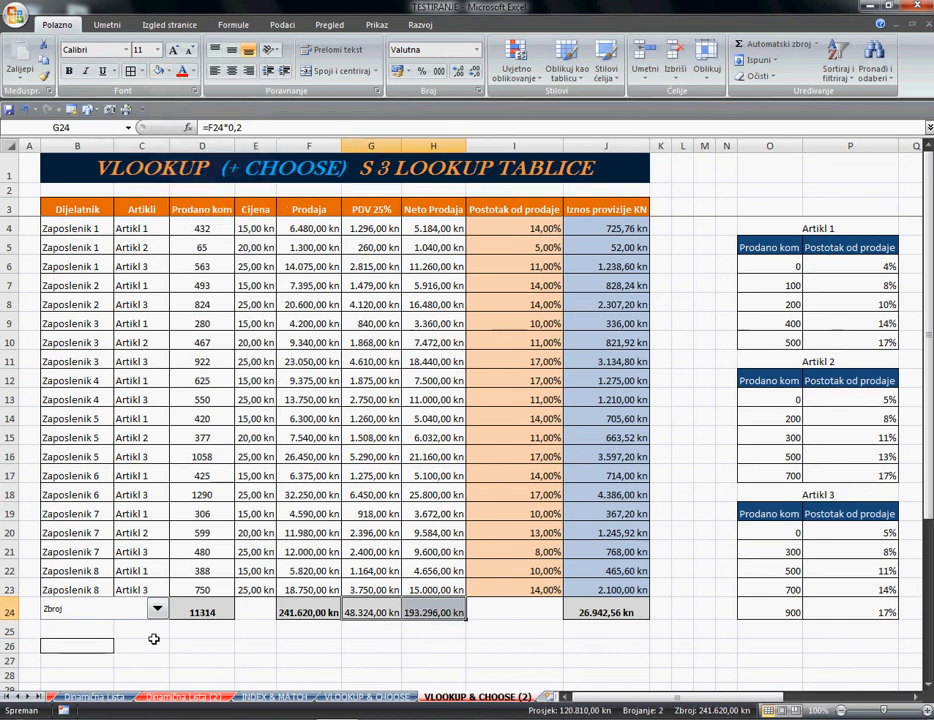
# Step: Test the bottom row by switching the combo box to Median, Prosjek, Zbroj, Median and back to Zbroj
pyautogui.click(157, 608)
pyautogui.click(143, 648)
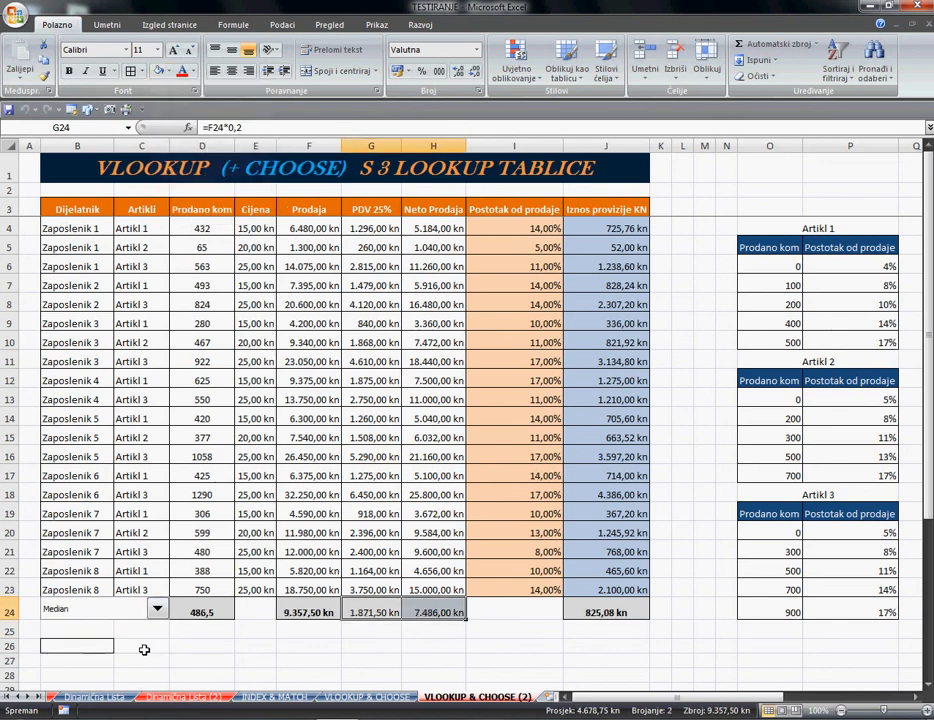
pyautogui.click(161, 612)
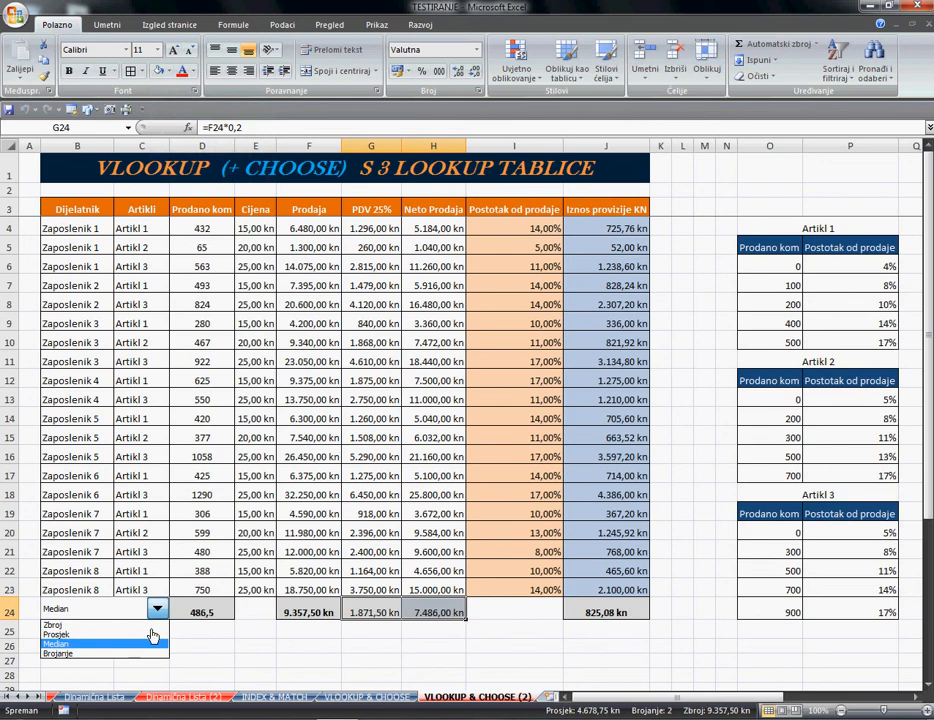
pyautogui.click(146, 636)
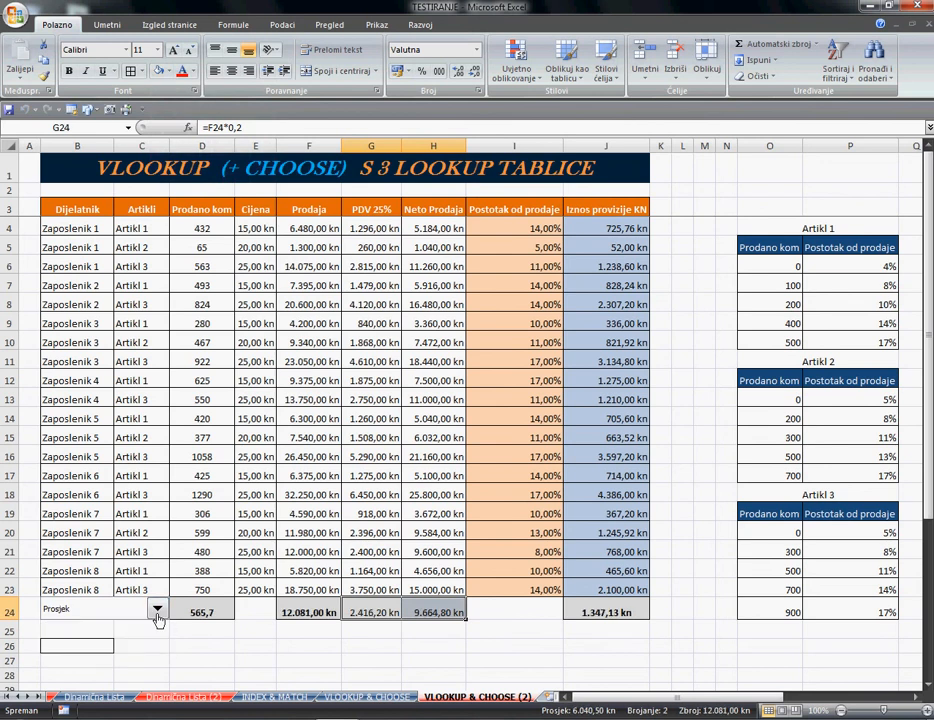
pyautogui.click(157, 608)
pyautogui.click(136, 627)
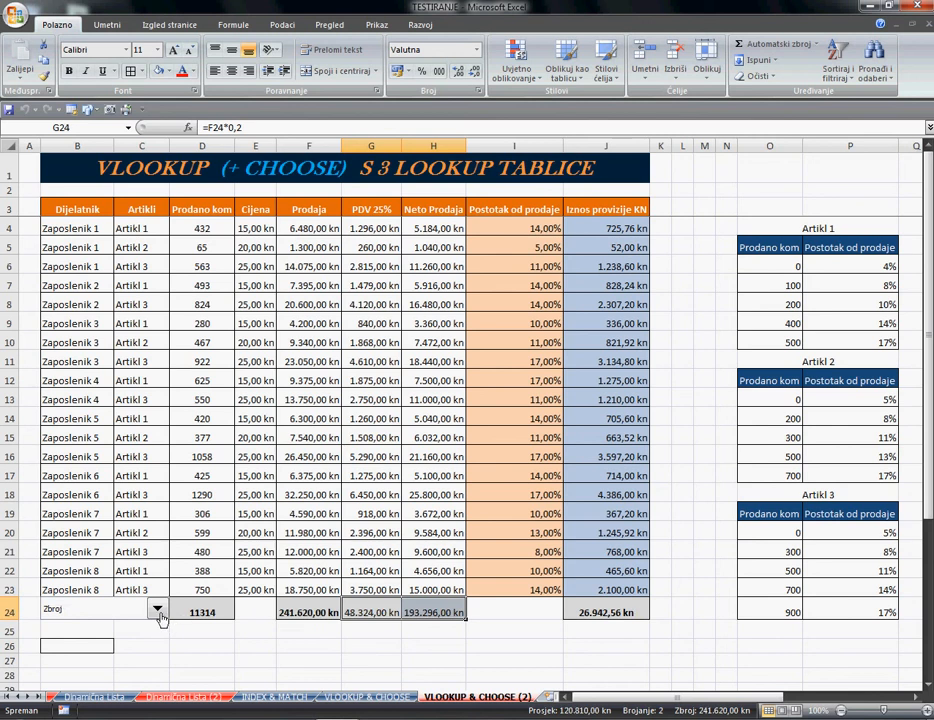
pyautogui.click(159, 612)
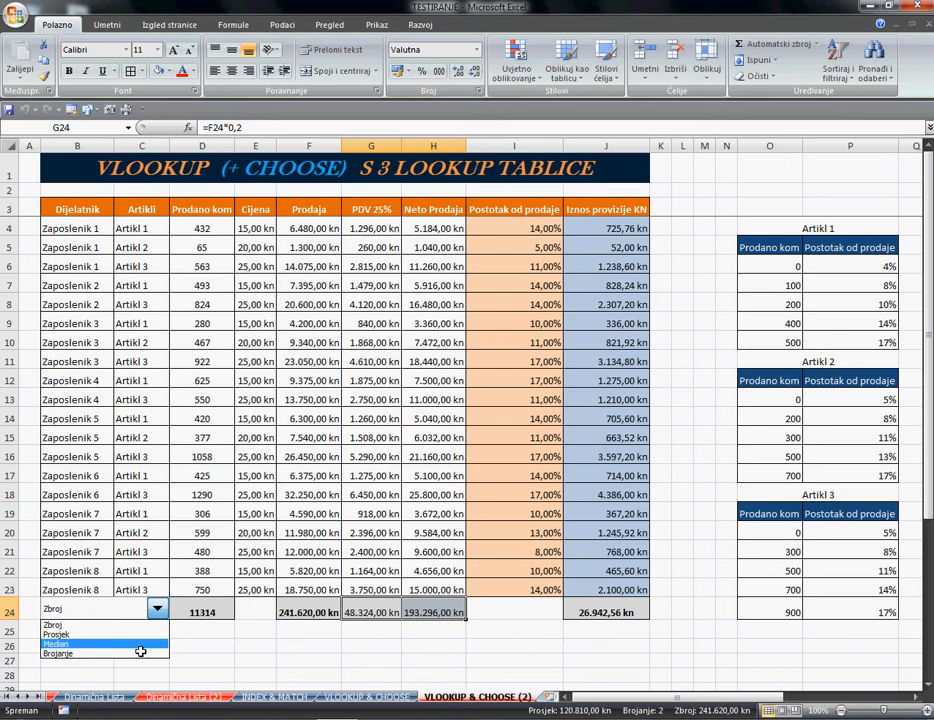
pyautogui.click(141, 645)
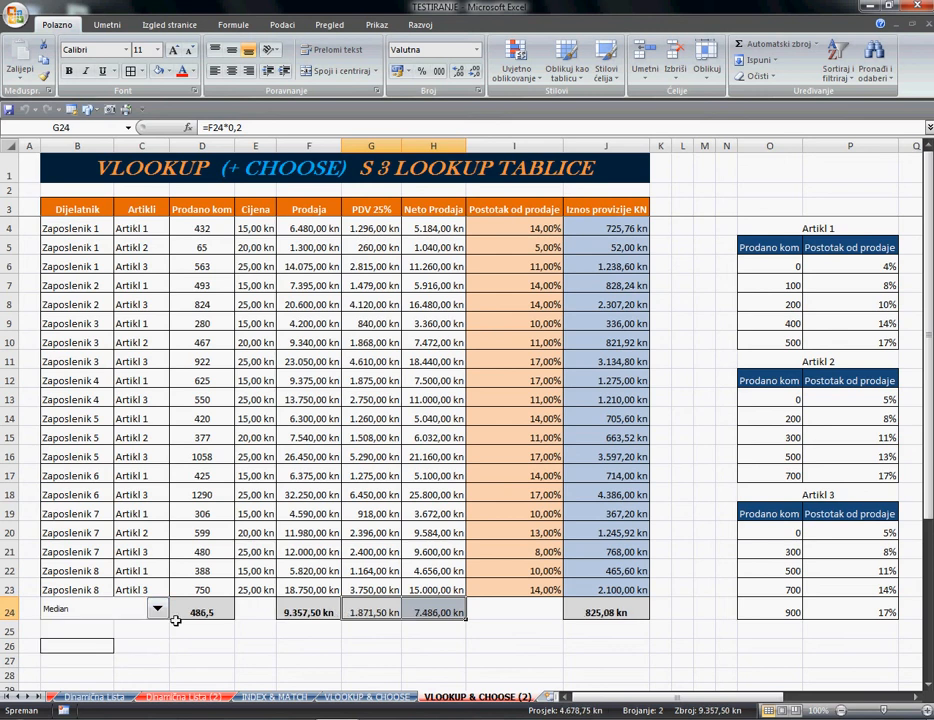
pyautogui.click(157, 609)
pyautogui.click(157, 626)
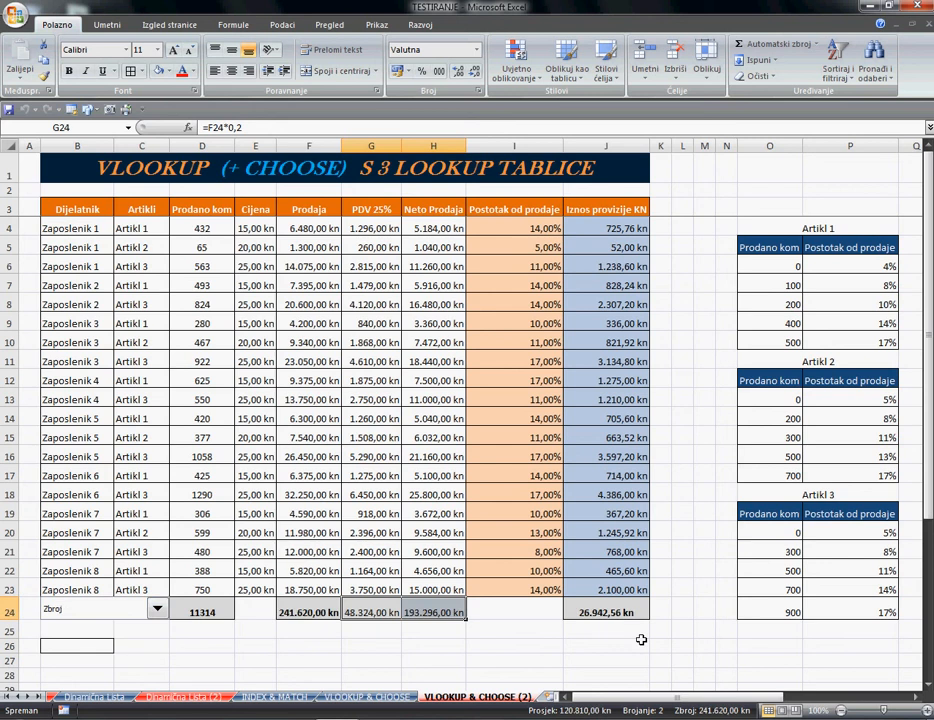
pyautogui.click(604, 645)
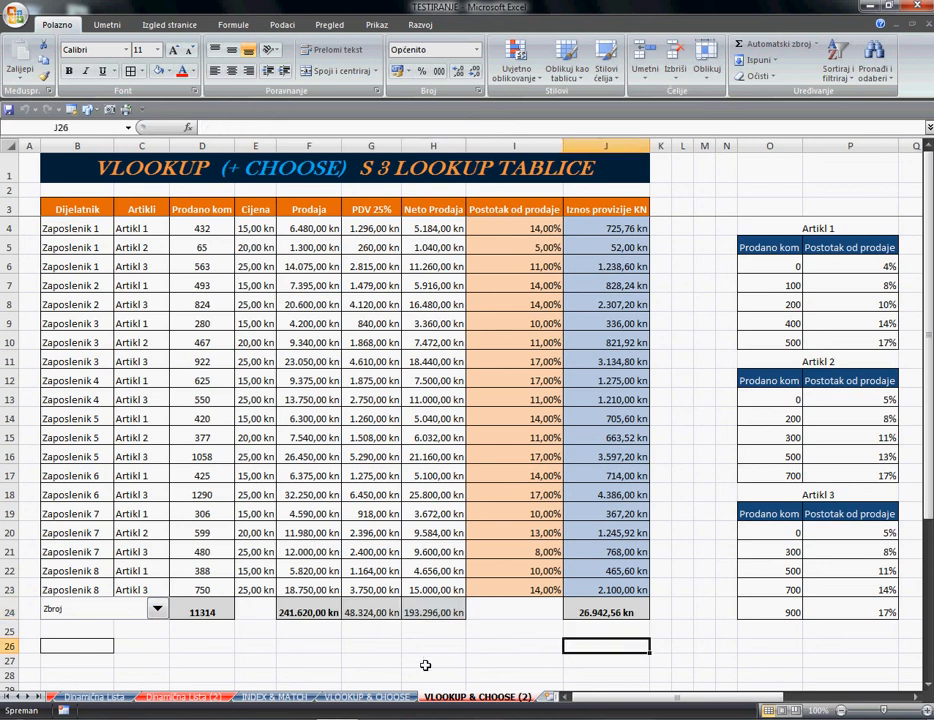
pyautogui.click(686, 234)
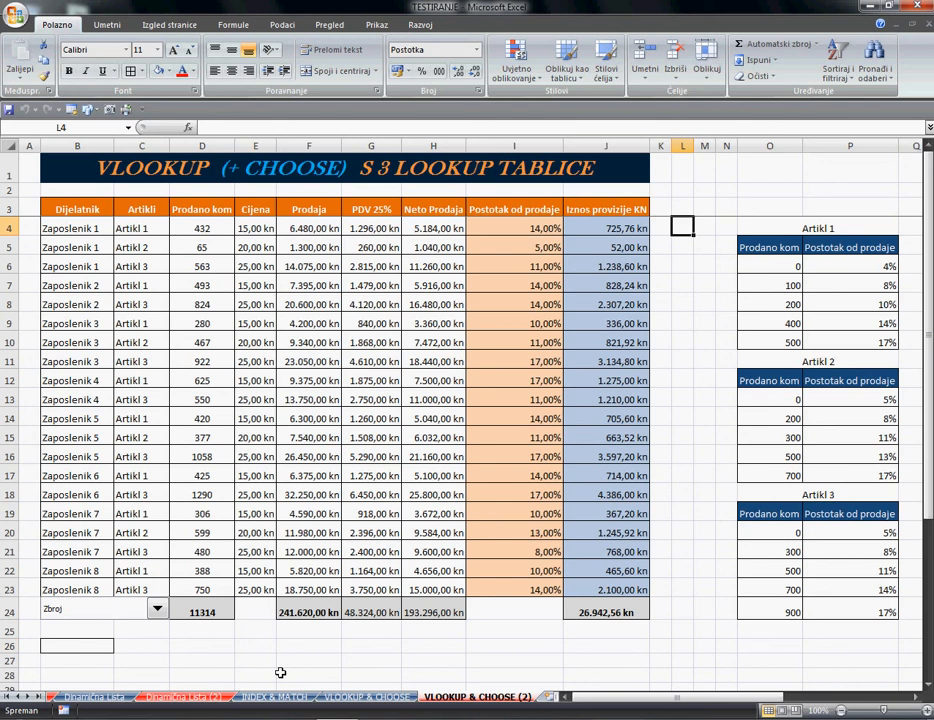
pyautogui.click(164, 651)
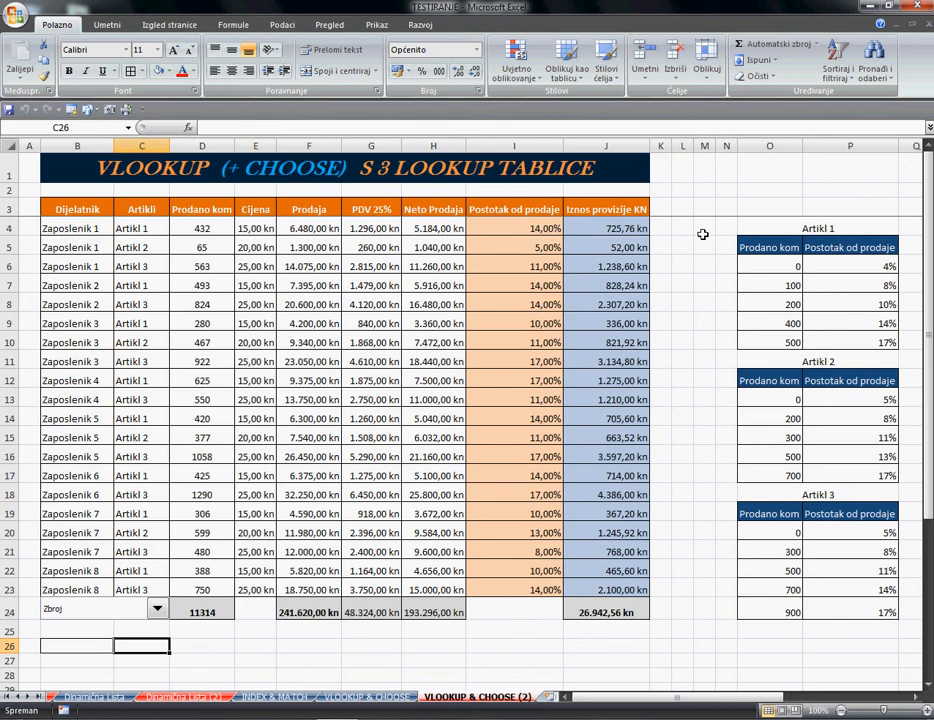
pyautogui.scroll(-5, 700, 250)
pyautogui.scroll(5, 698, 262)
pyautogui.click(688, 230)
pyautogui.click(705, 231)
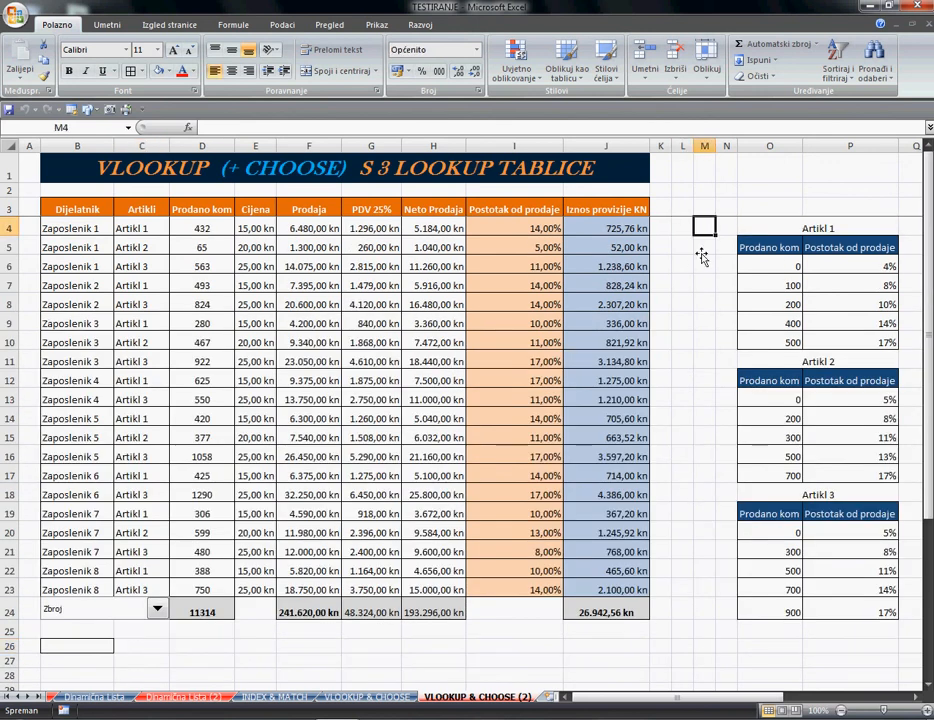
pyautogui.press('Down')
pyautogui.press('Left')
pyautogui.press('Up')
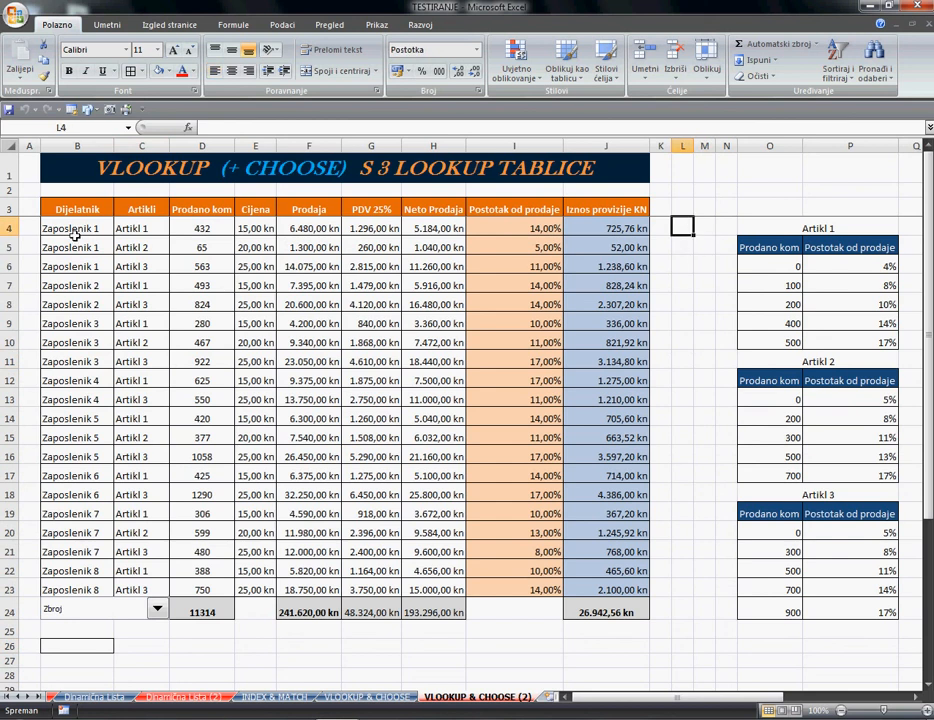
# Step: Review the Dijelatnik column, the lookup tables for Artikl 1, Artikl 2 and Artikl 3, and the article and quantity sold in row 4
pyautogui.moveTo(74, 235); pyautogui.dragTo(88, 587)
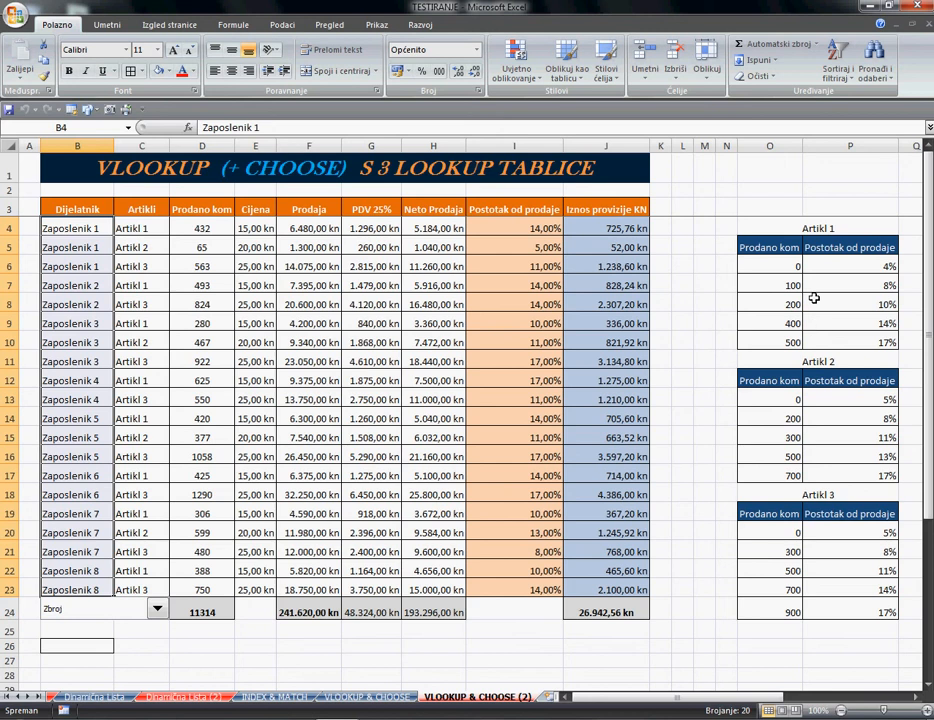
pyautogui.moveTo(786, 265); pyautogui.dragTo(786, 348)
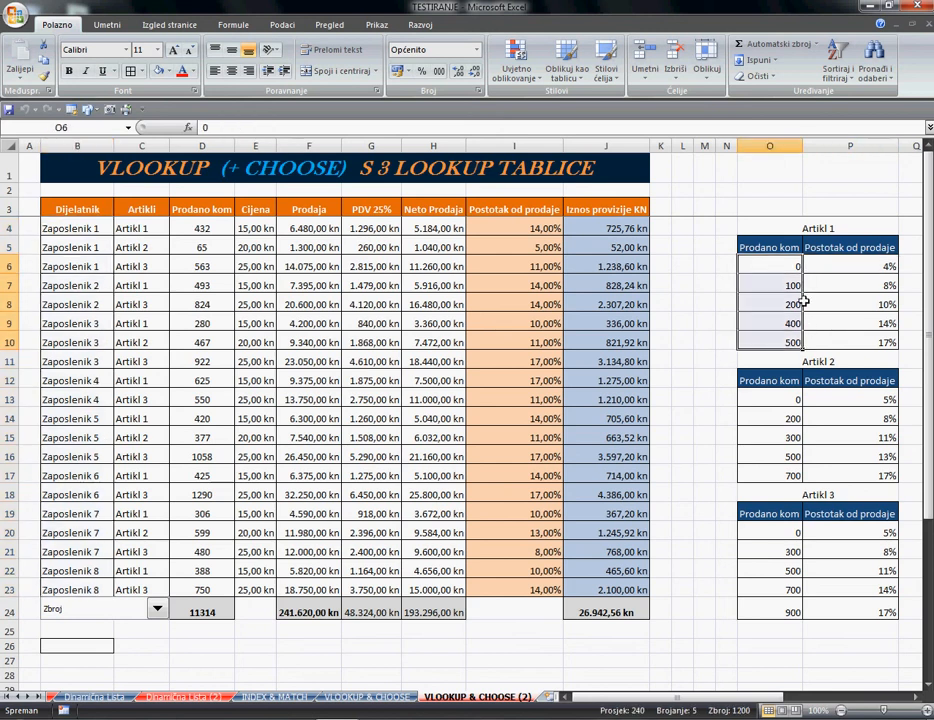
pyautogui.moveTo(790, 267); pyautogui.dragTo(873, 342)
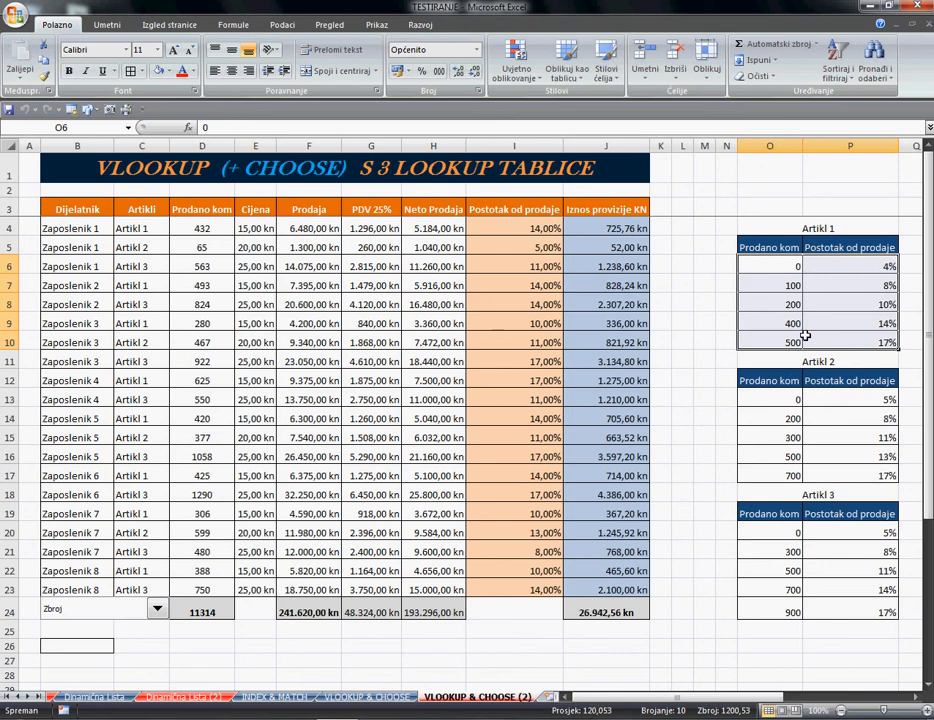
pyautogui.click(820, 230)
pyautogui.click(820, 363)
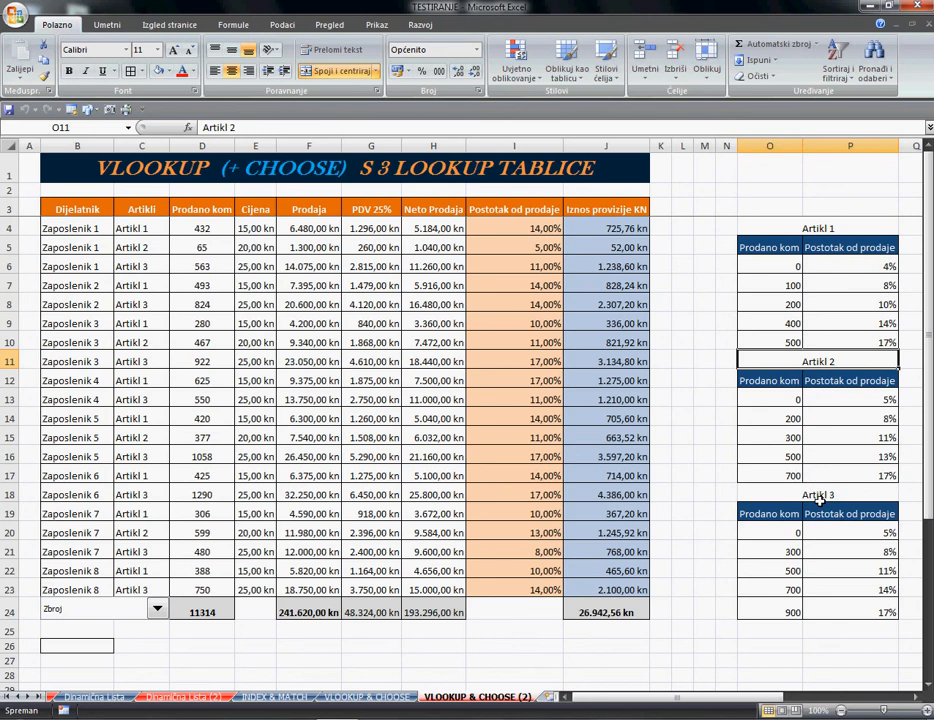
pyautogui.click(815, 495)
pyautogui.scroll(-4, 817, 525)
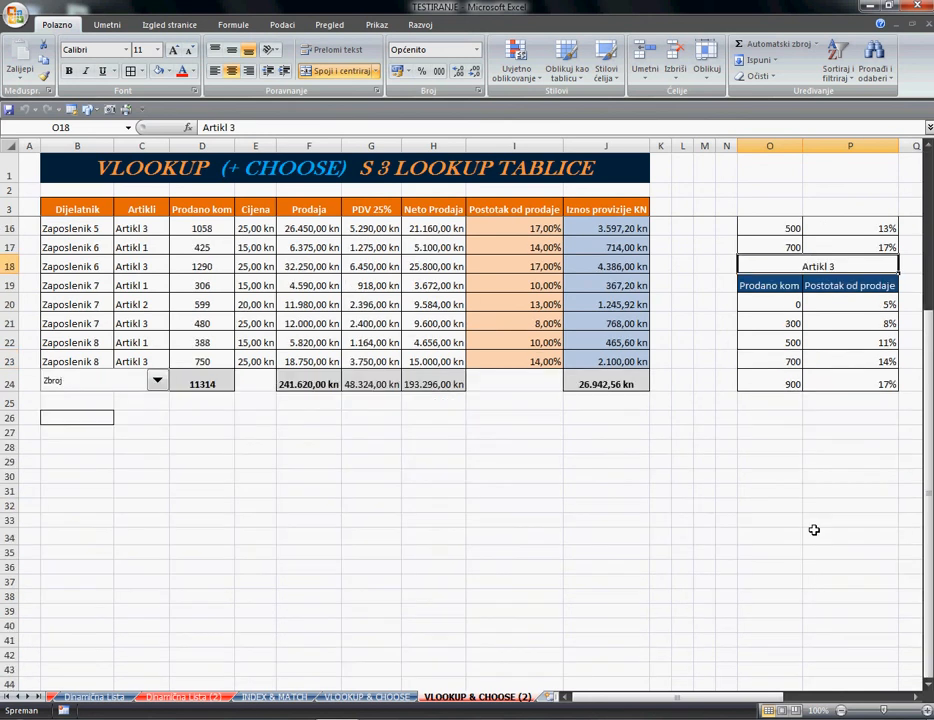
pyautogui.scroll(4, 813, 530)
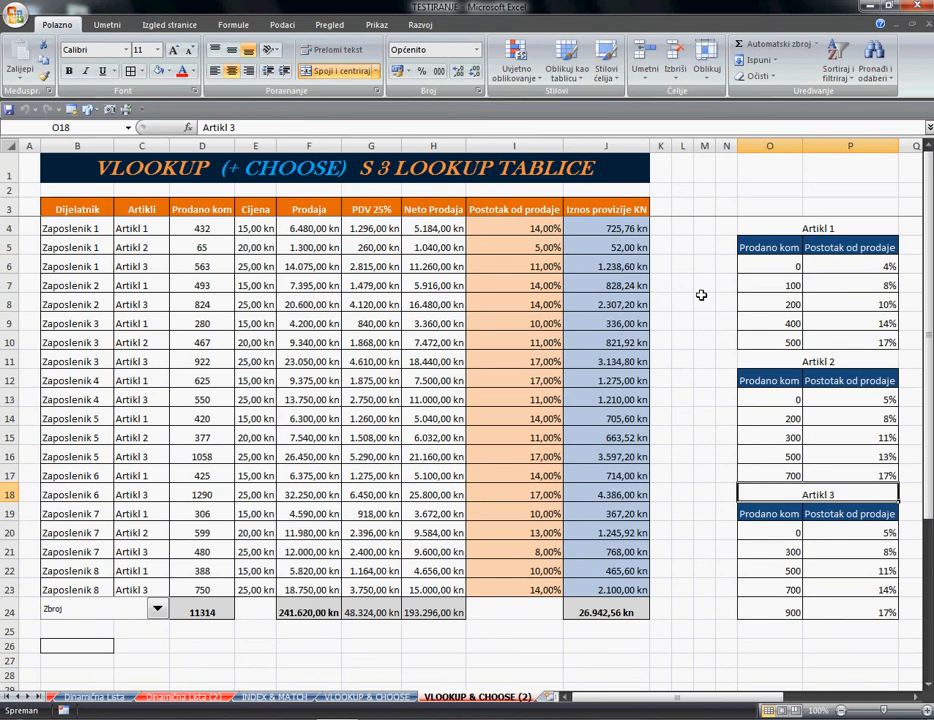
pyautogui.click(701, 291)
pyautogui.click(684, 246)
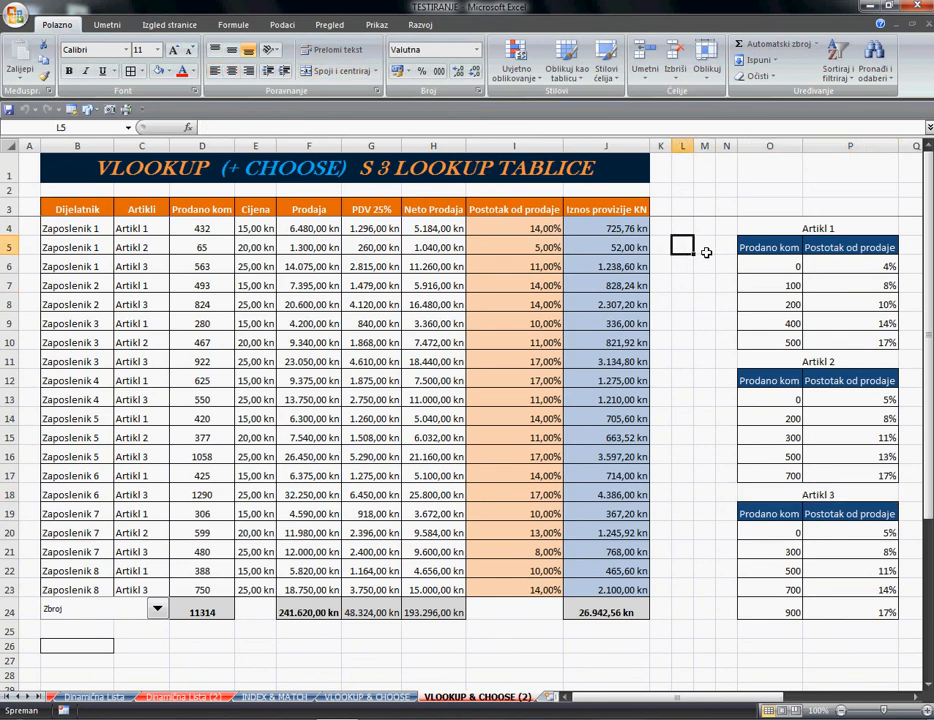
pyautogui.click(696, 242)
pyautogui.click(692, 236)
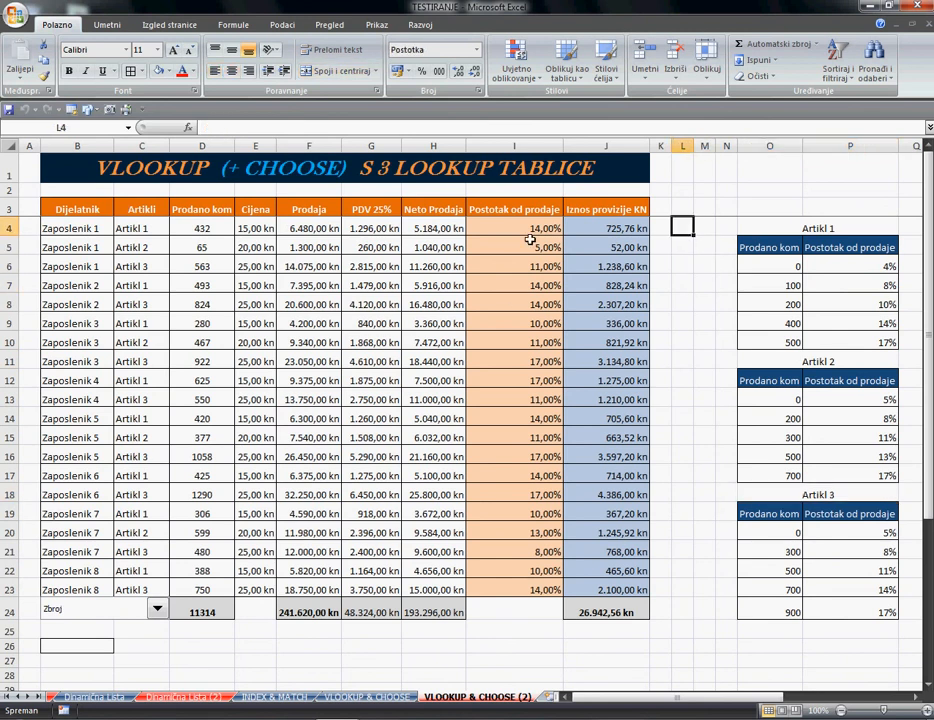
pyautogui.click(151, 231)
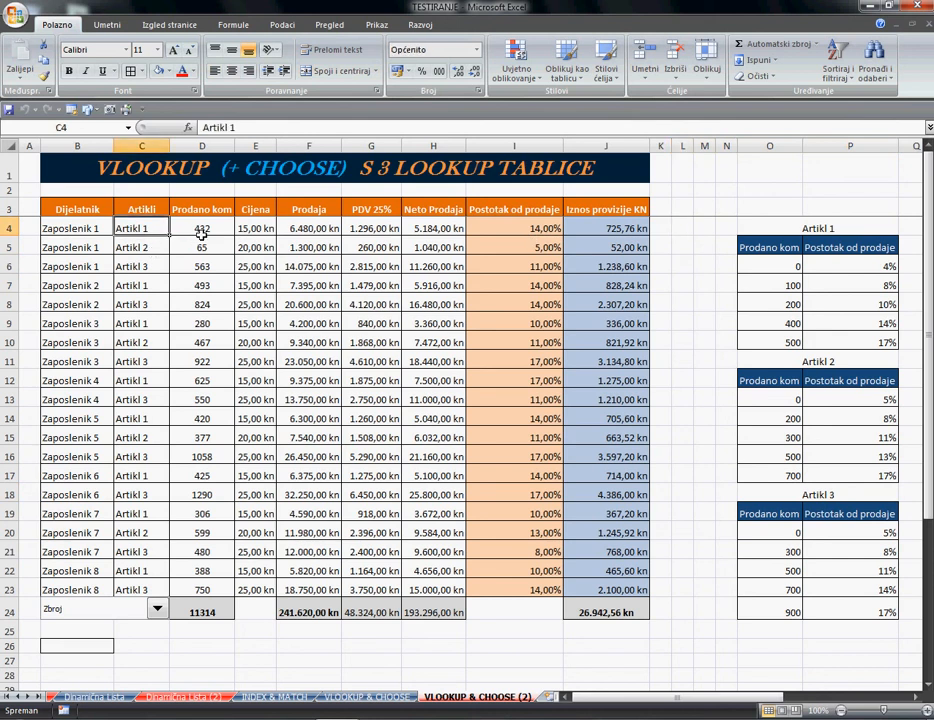
pyautogui.click(204, 232)
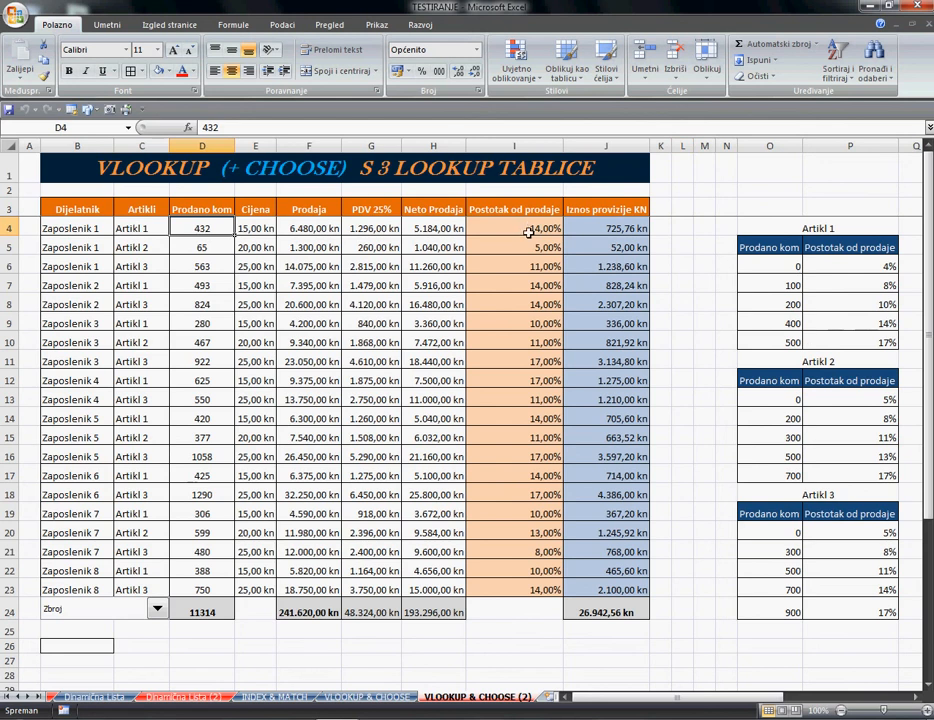
pyautogui.scroll(-6, 515, 596)
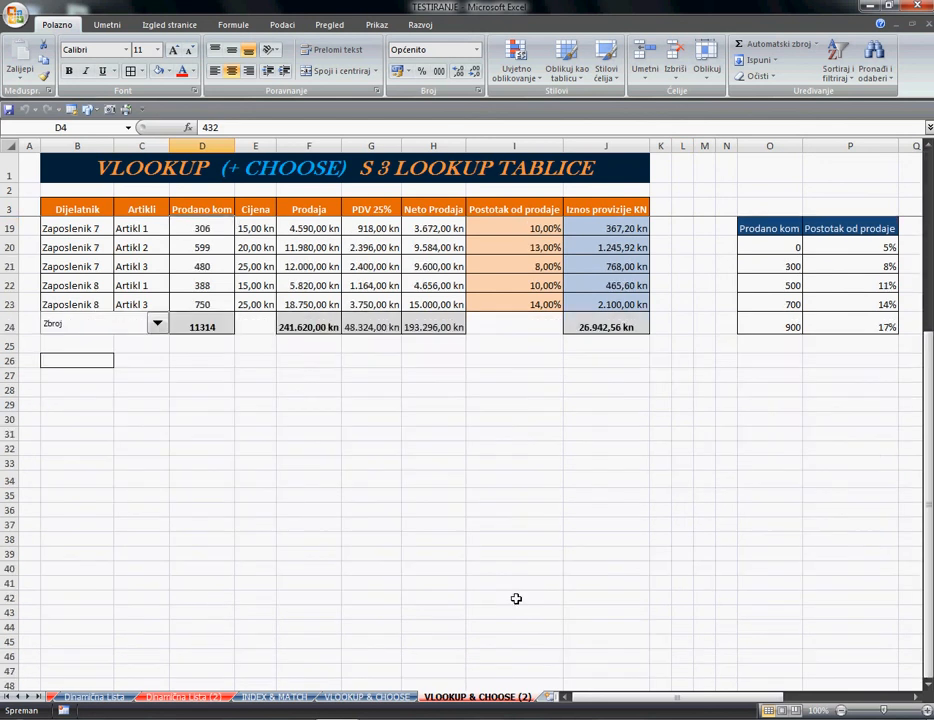
pyautogui.scroll(6, 515, 596)
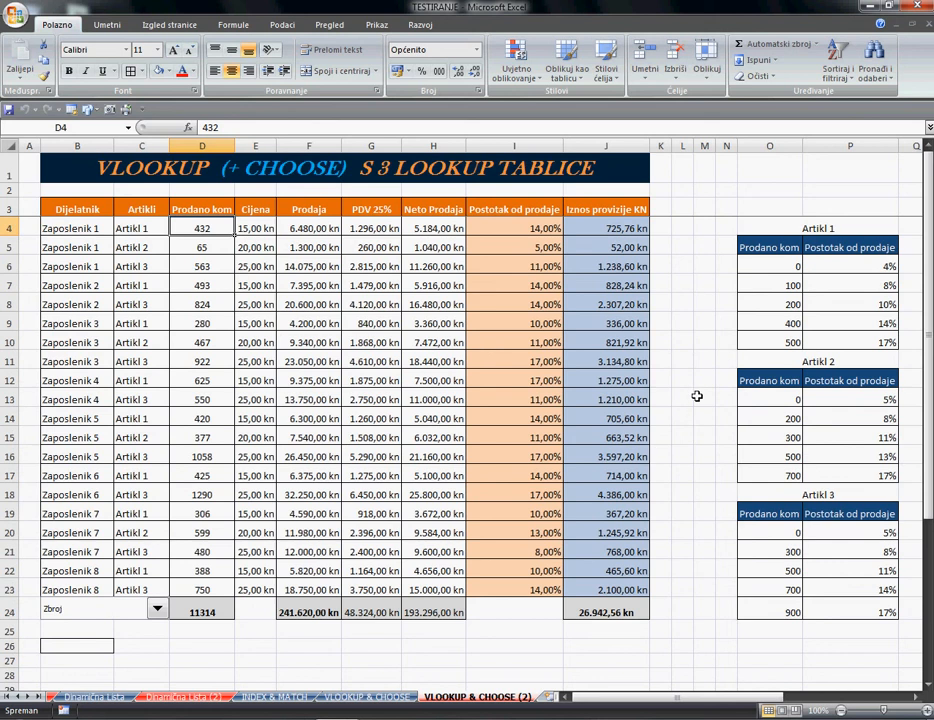
pyautogui.click(684, 228)
pyautogui.click(706, 232)
pyautogui.click(705, 248)
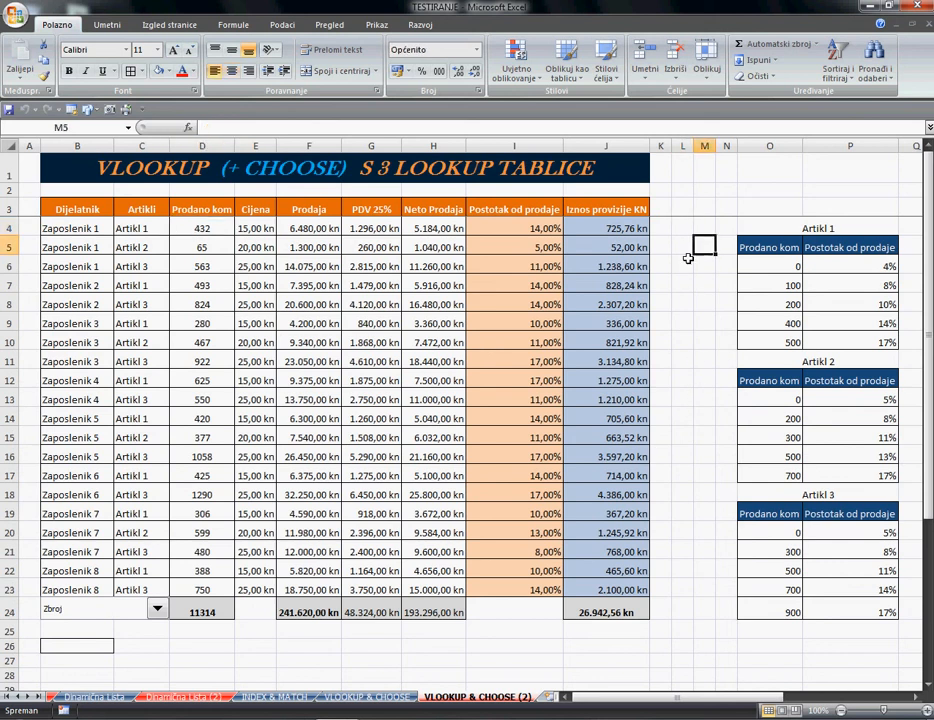
pyautogui.click(687, 251)
pyautogui.click(686, 228)
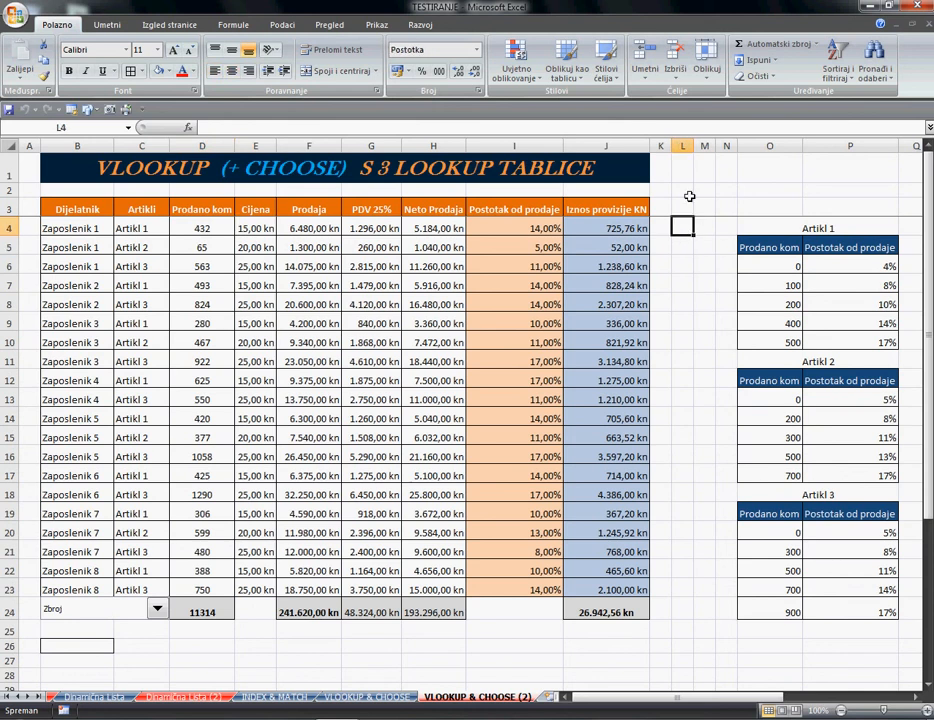
pyautogui.click(688, 191)
pyautogui.click(704, 191)
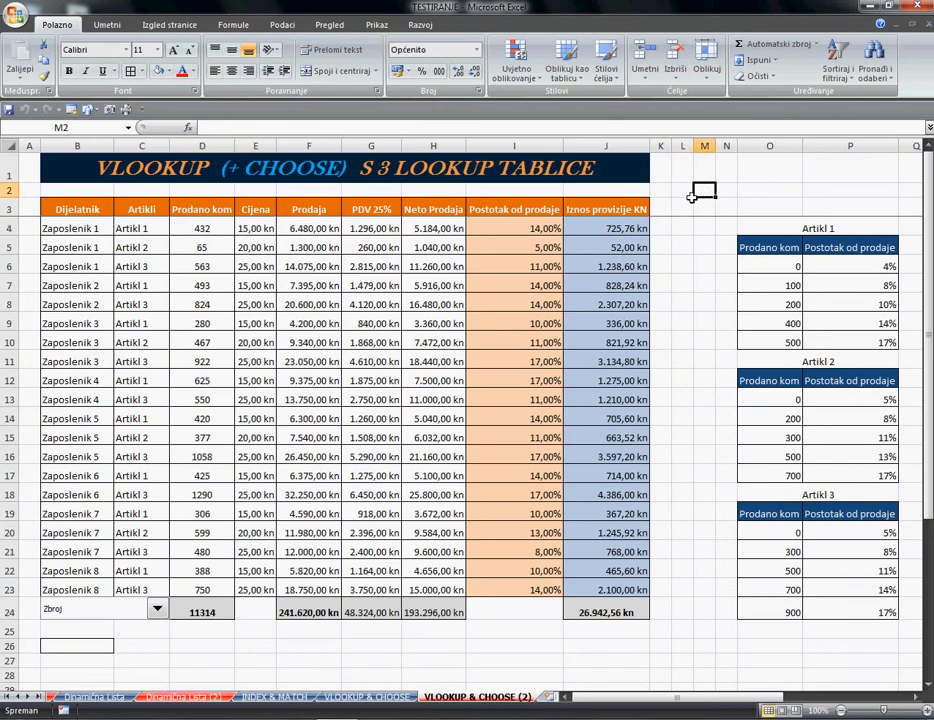
pyautogui.click(690, 191)
pyautogui.click(704, 192)
pyautogui.click(686, 194)
pyautogui.click(705, 193)
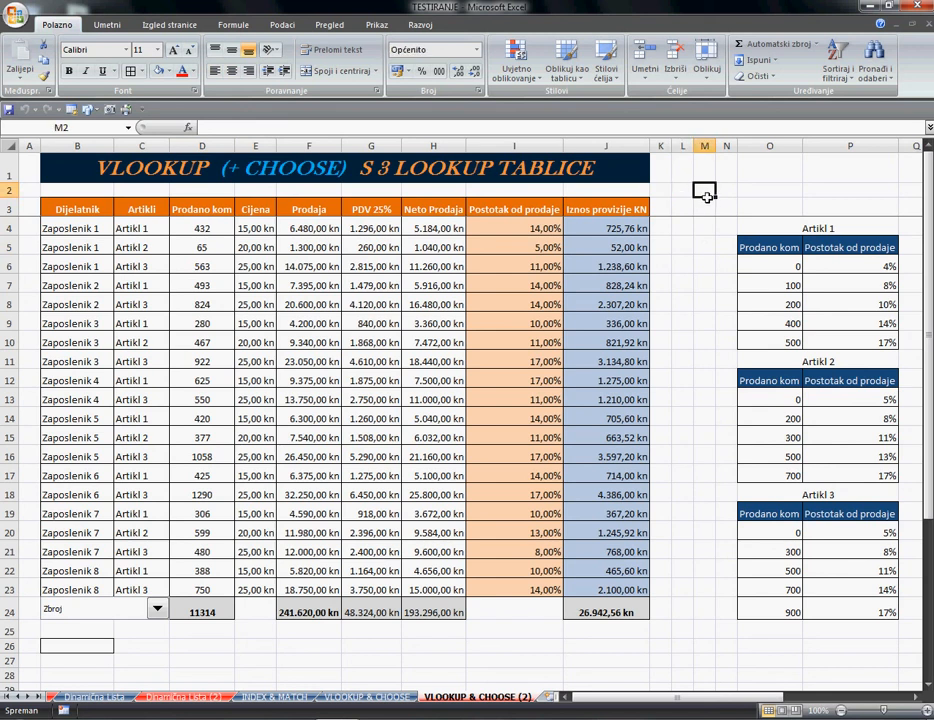